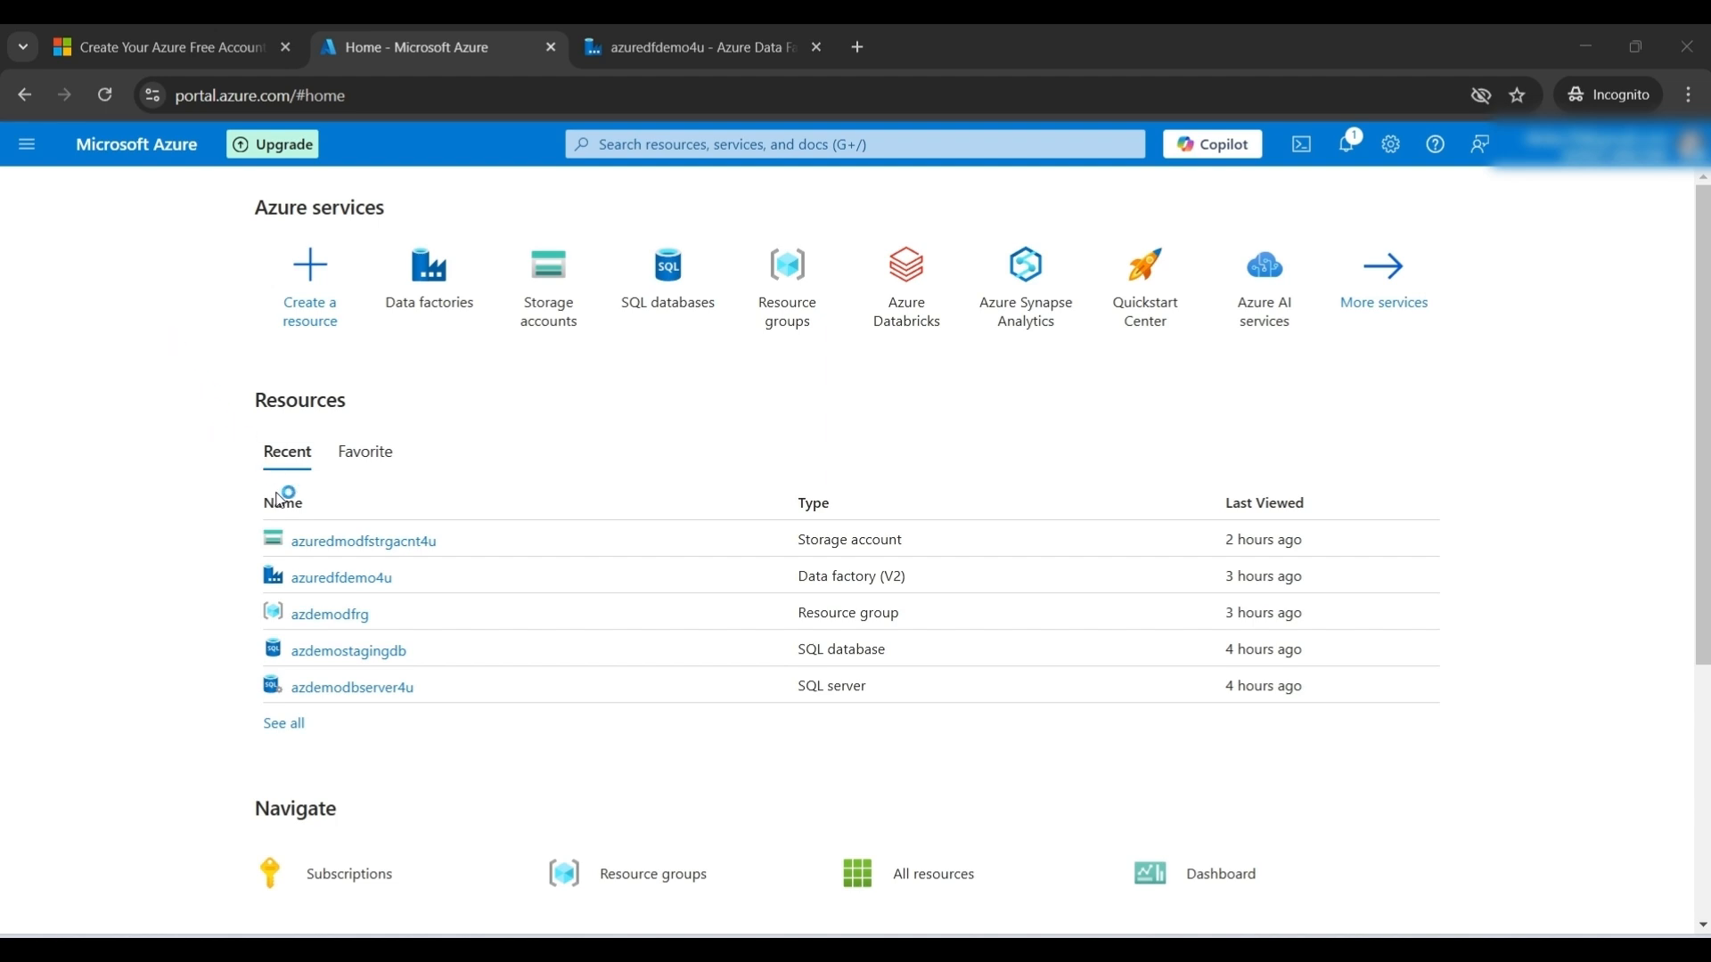
- Open the raw_data folder in the mindalchemydata container of the azuredmodfstrgacnt4u storage account
click(381, 542)
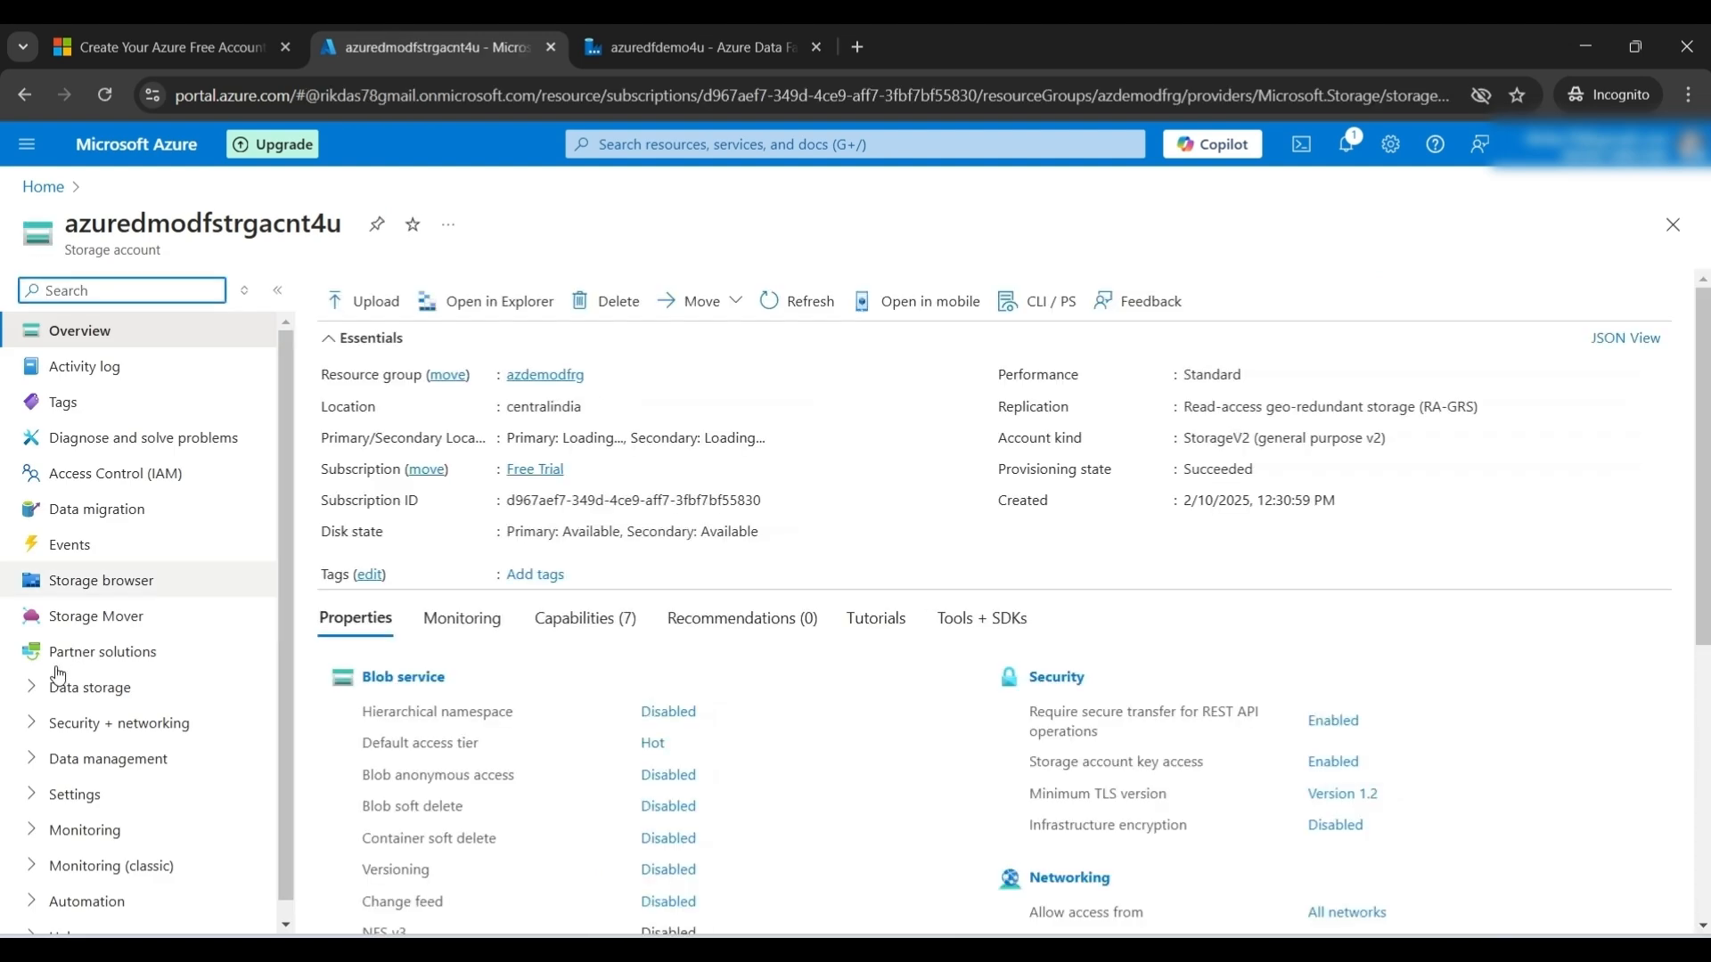
click(36, 691)
click(95, 727)
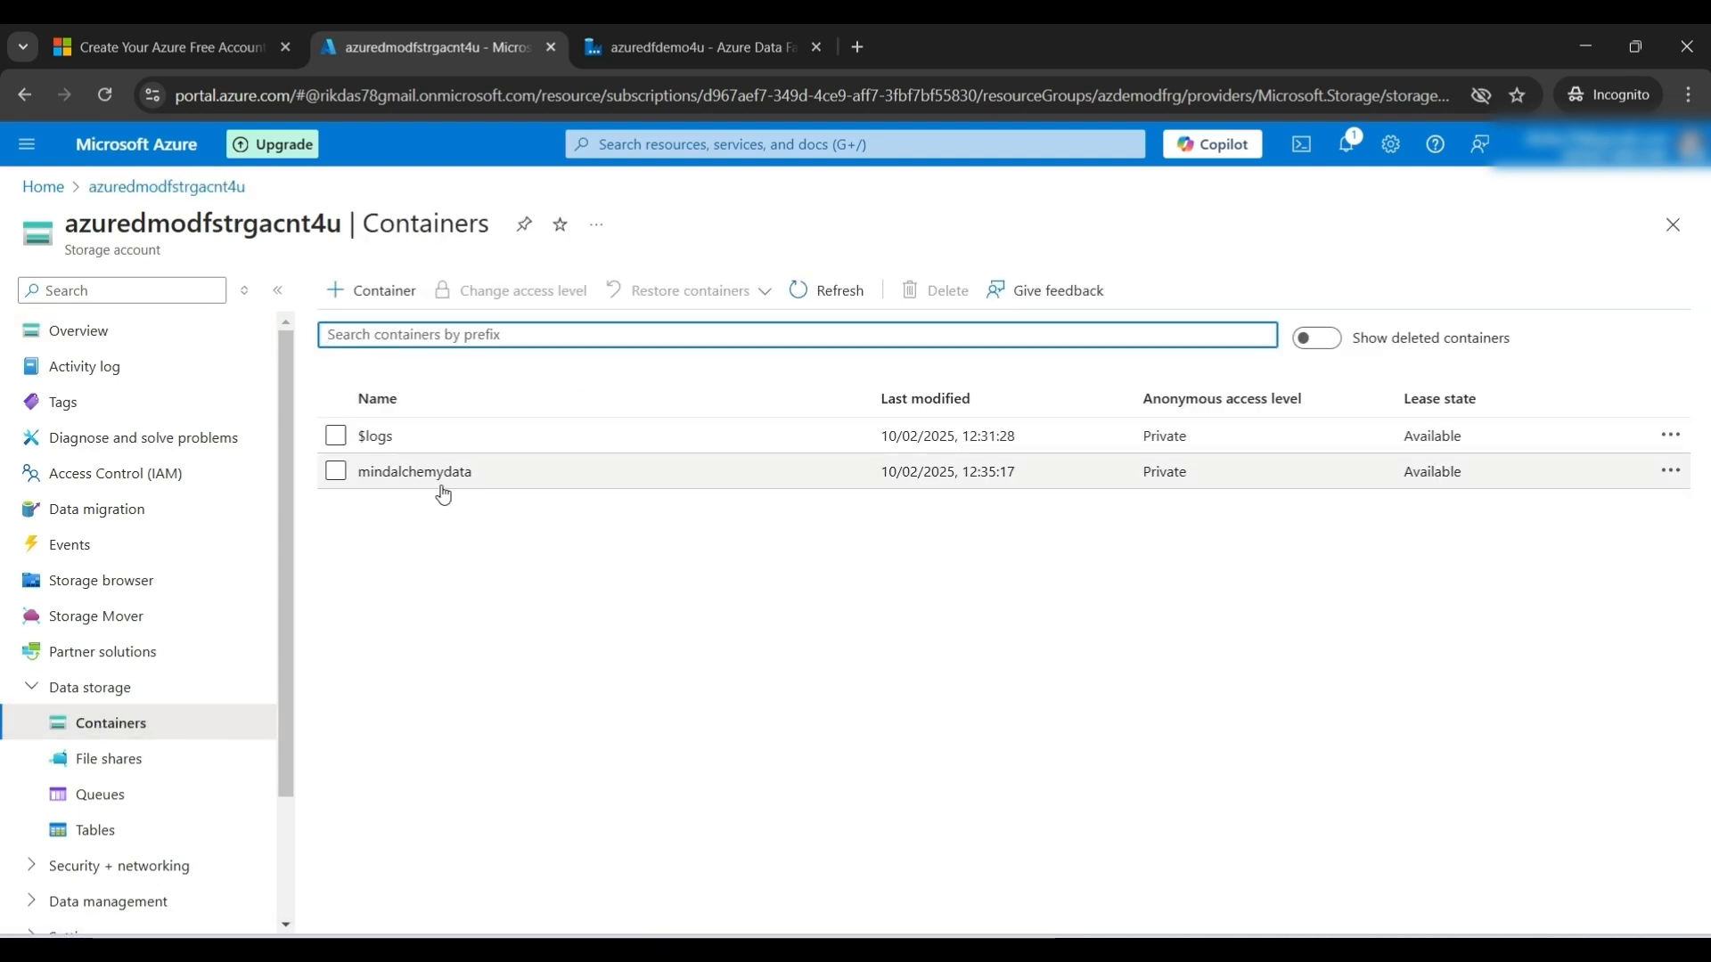
click(411, 472)
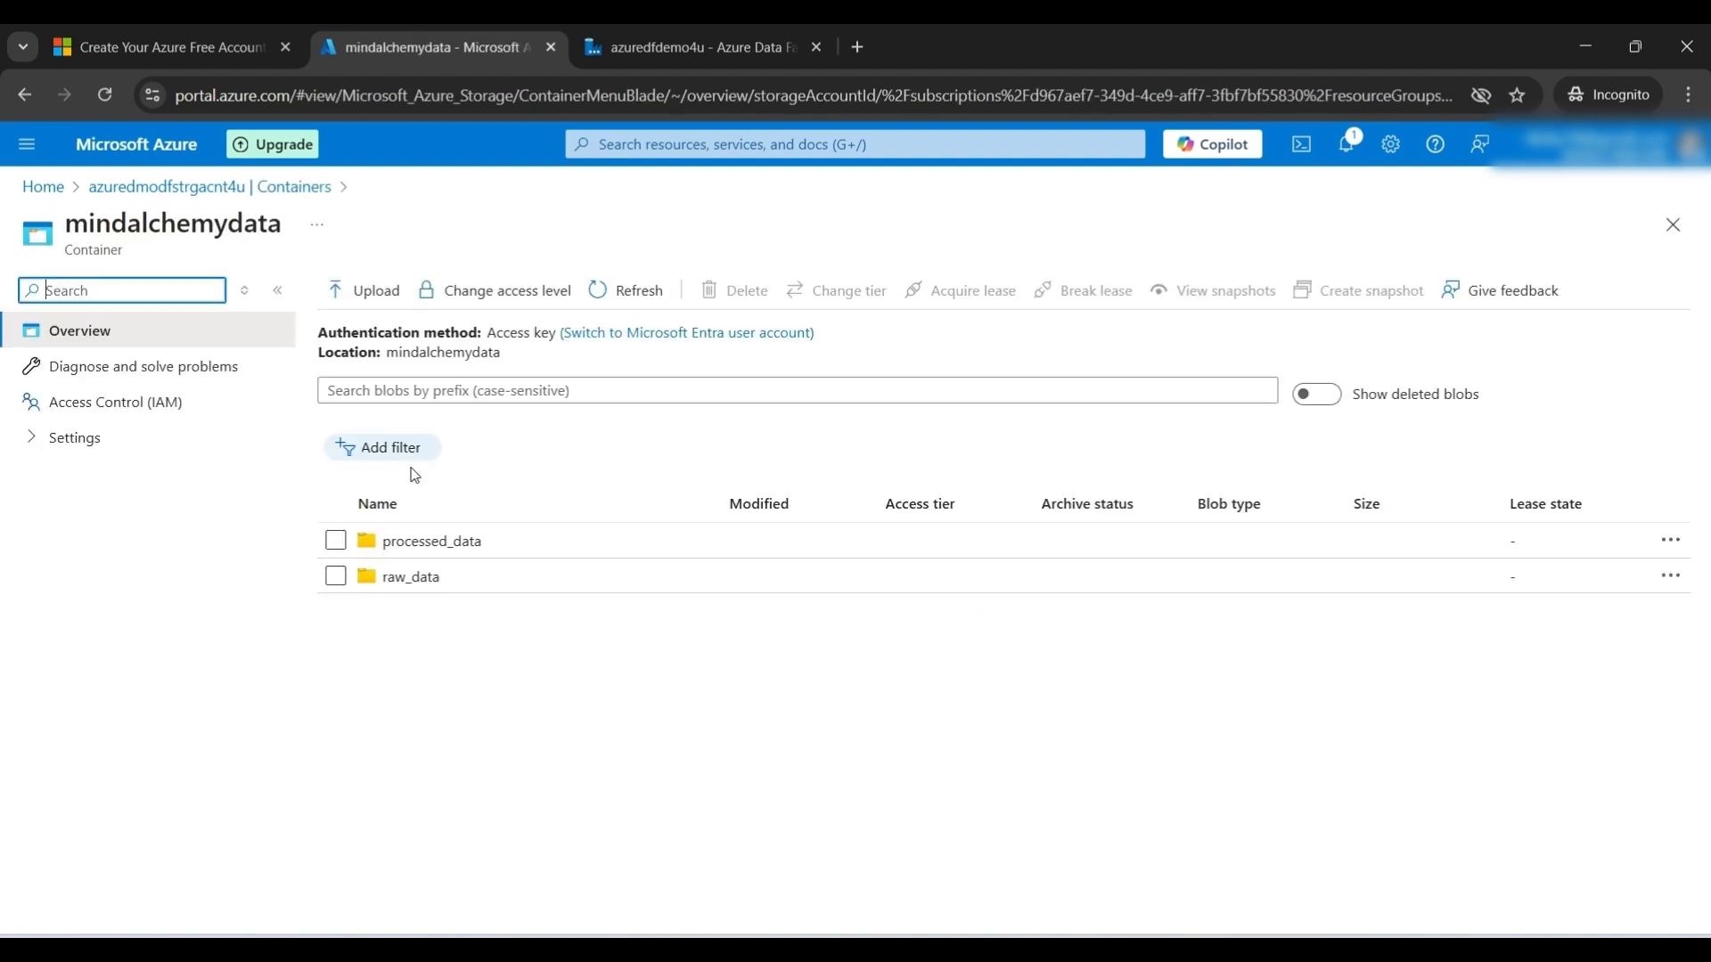
click(414, 579)
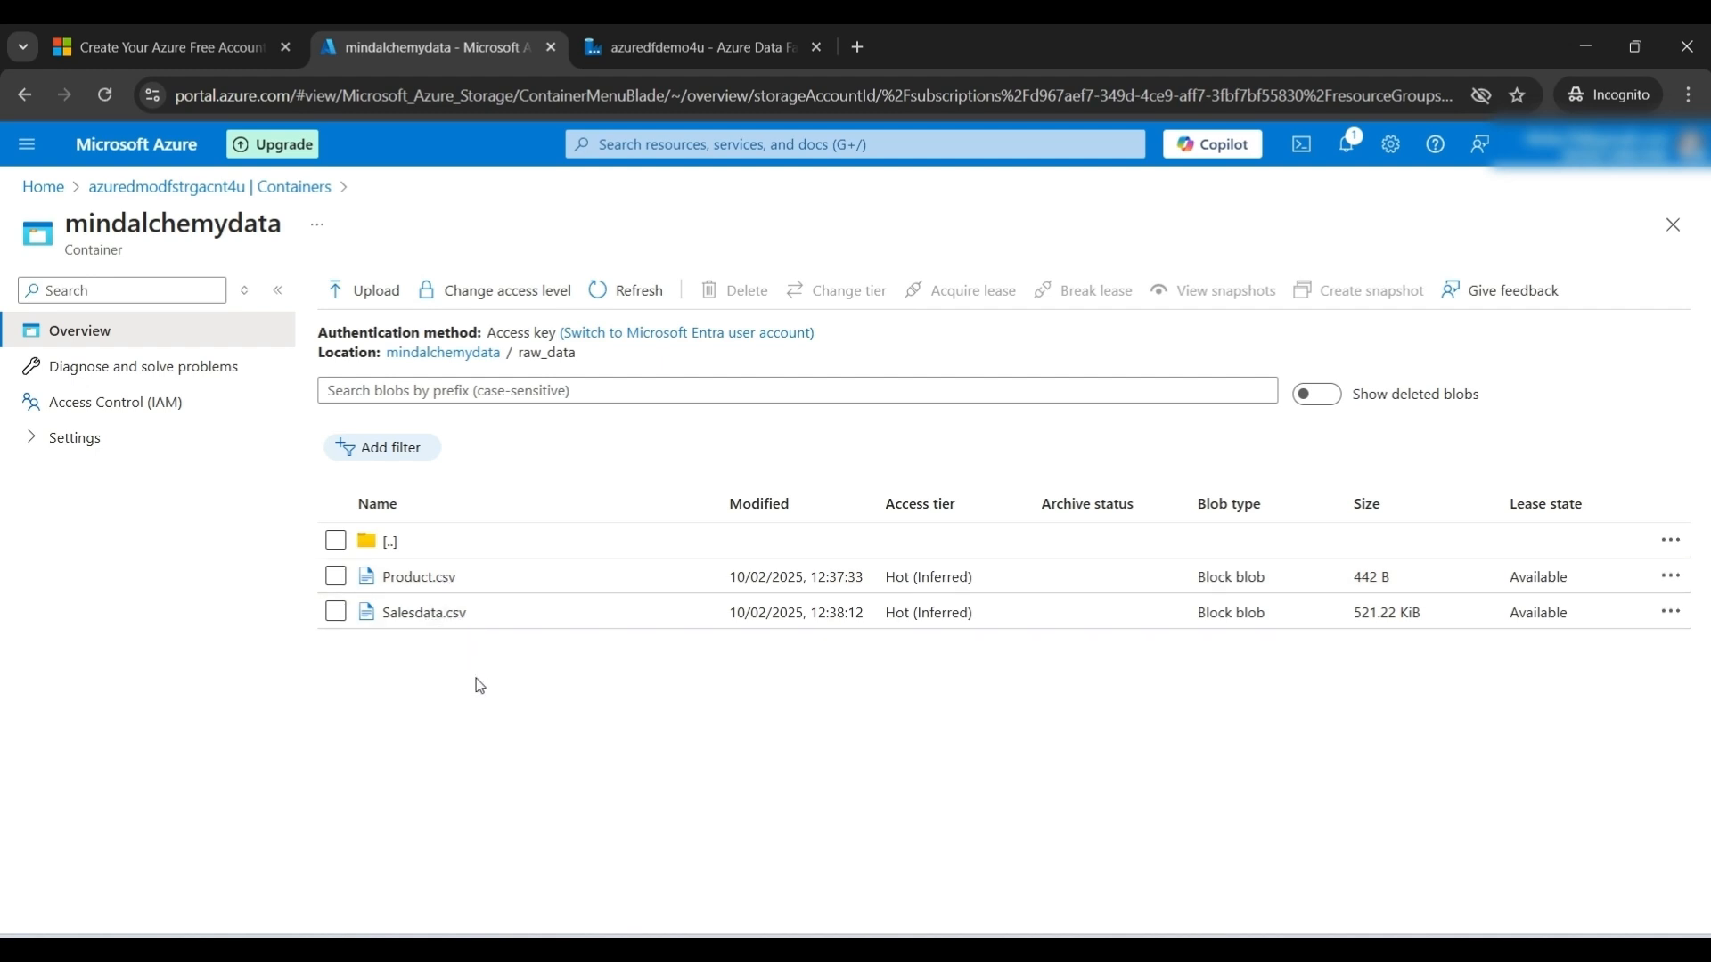
- View the contents of Product.csv in raw_data, close it, and open the container's processed_data folder
click(420, 580)
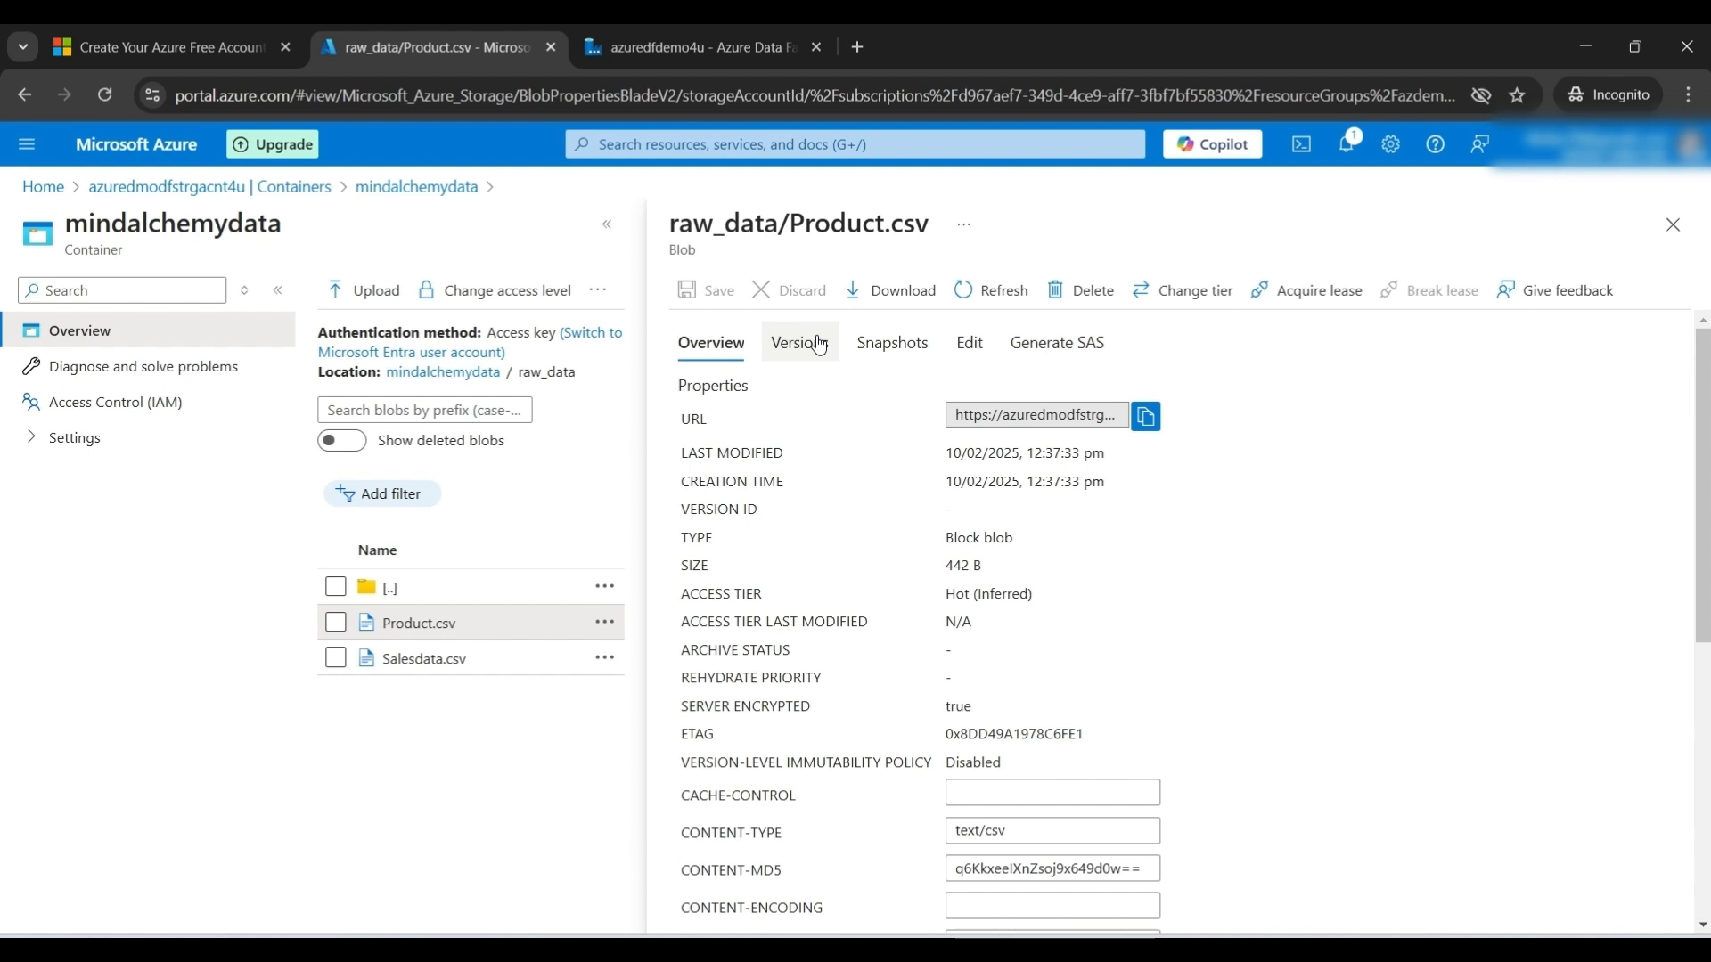
click(967, 344)
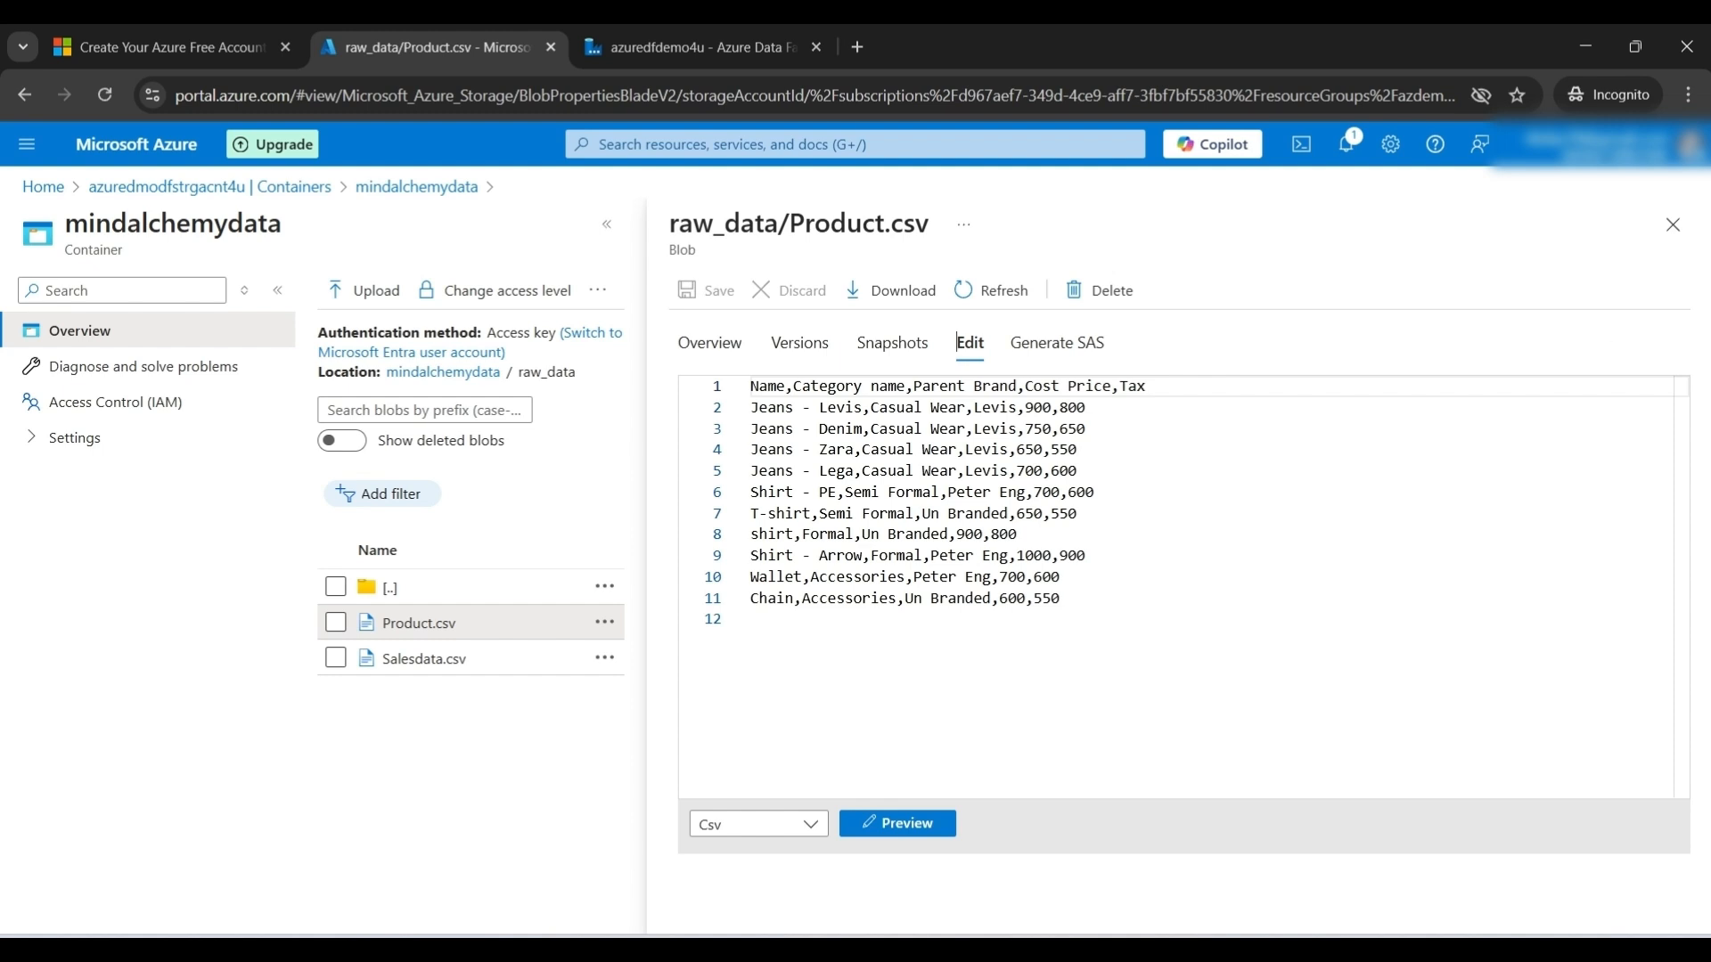
click(1672, 224)
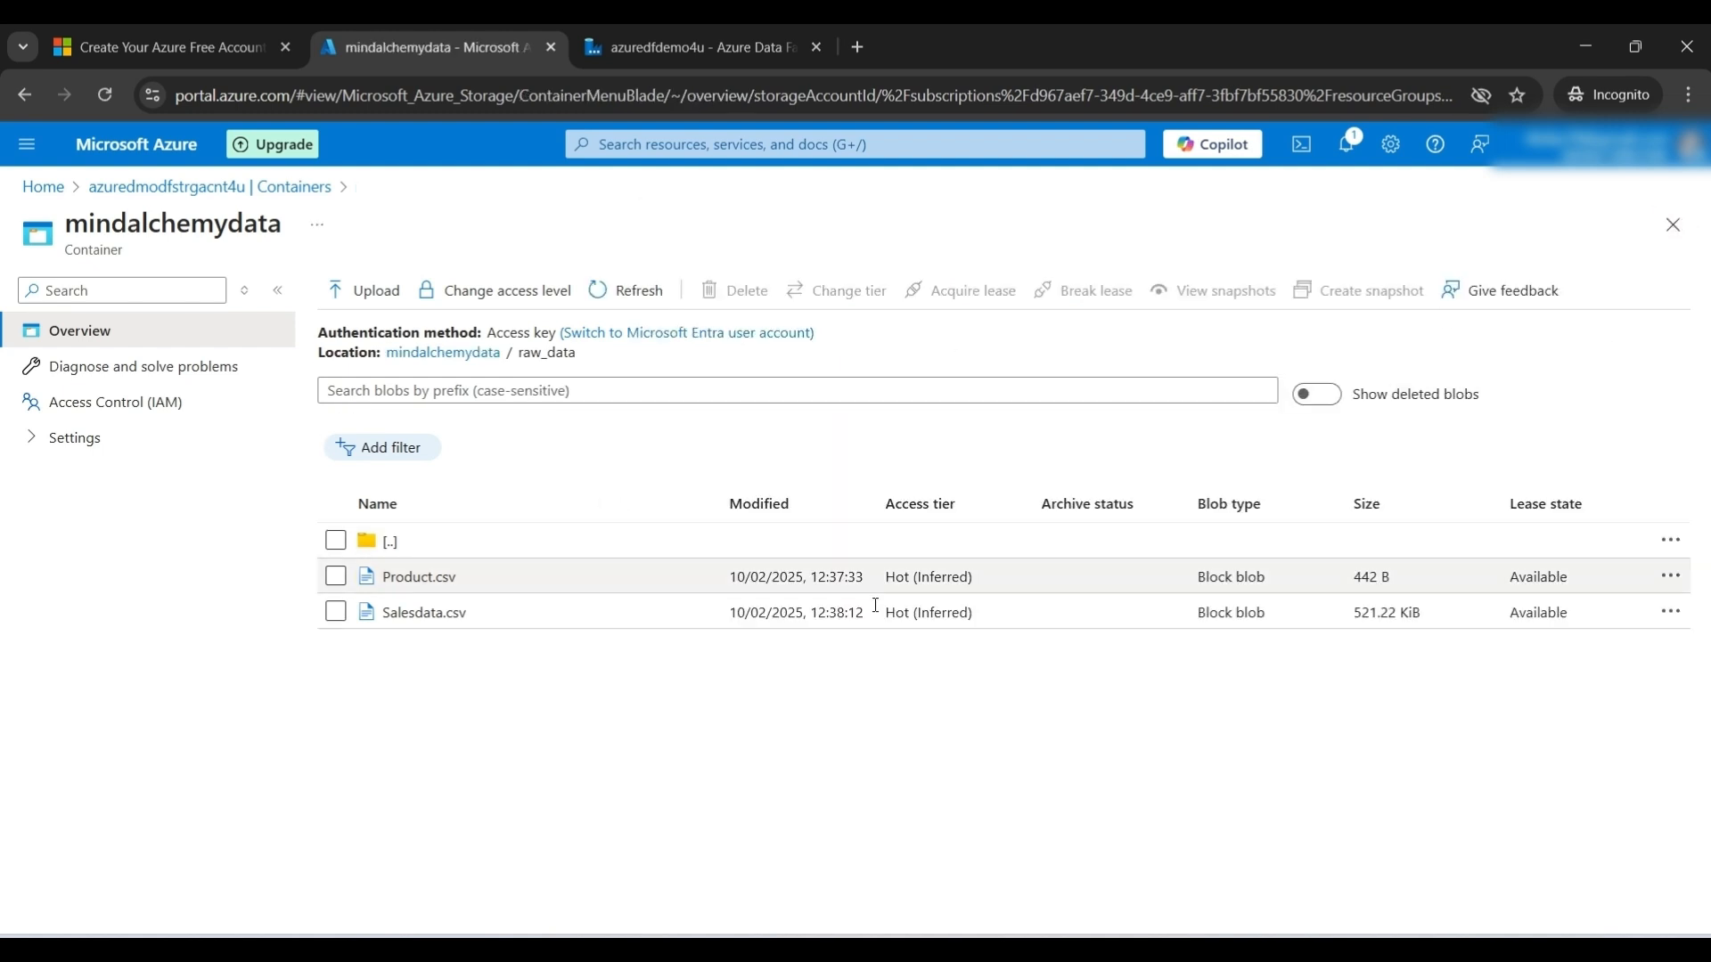
click(463, 353)
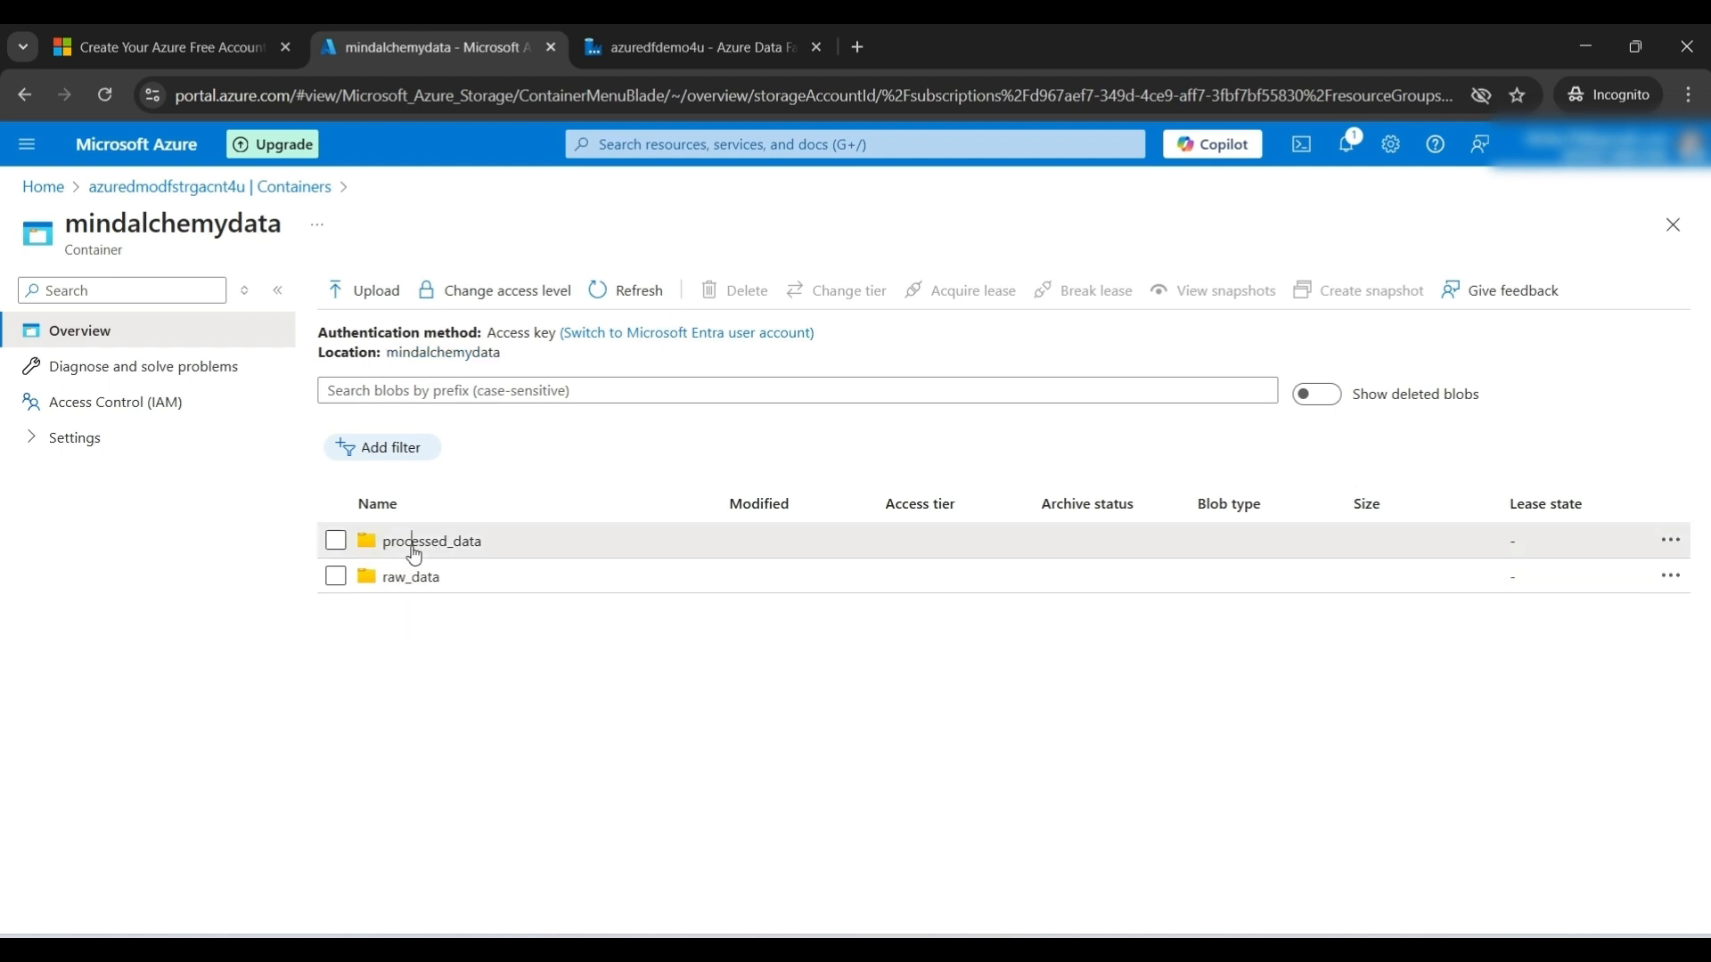
click(412, 545)
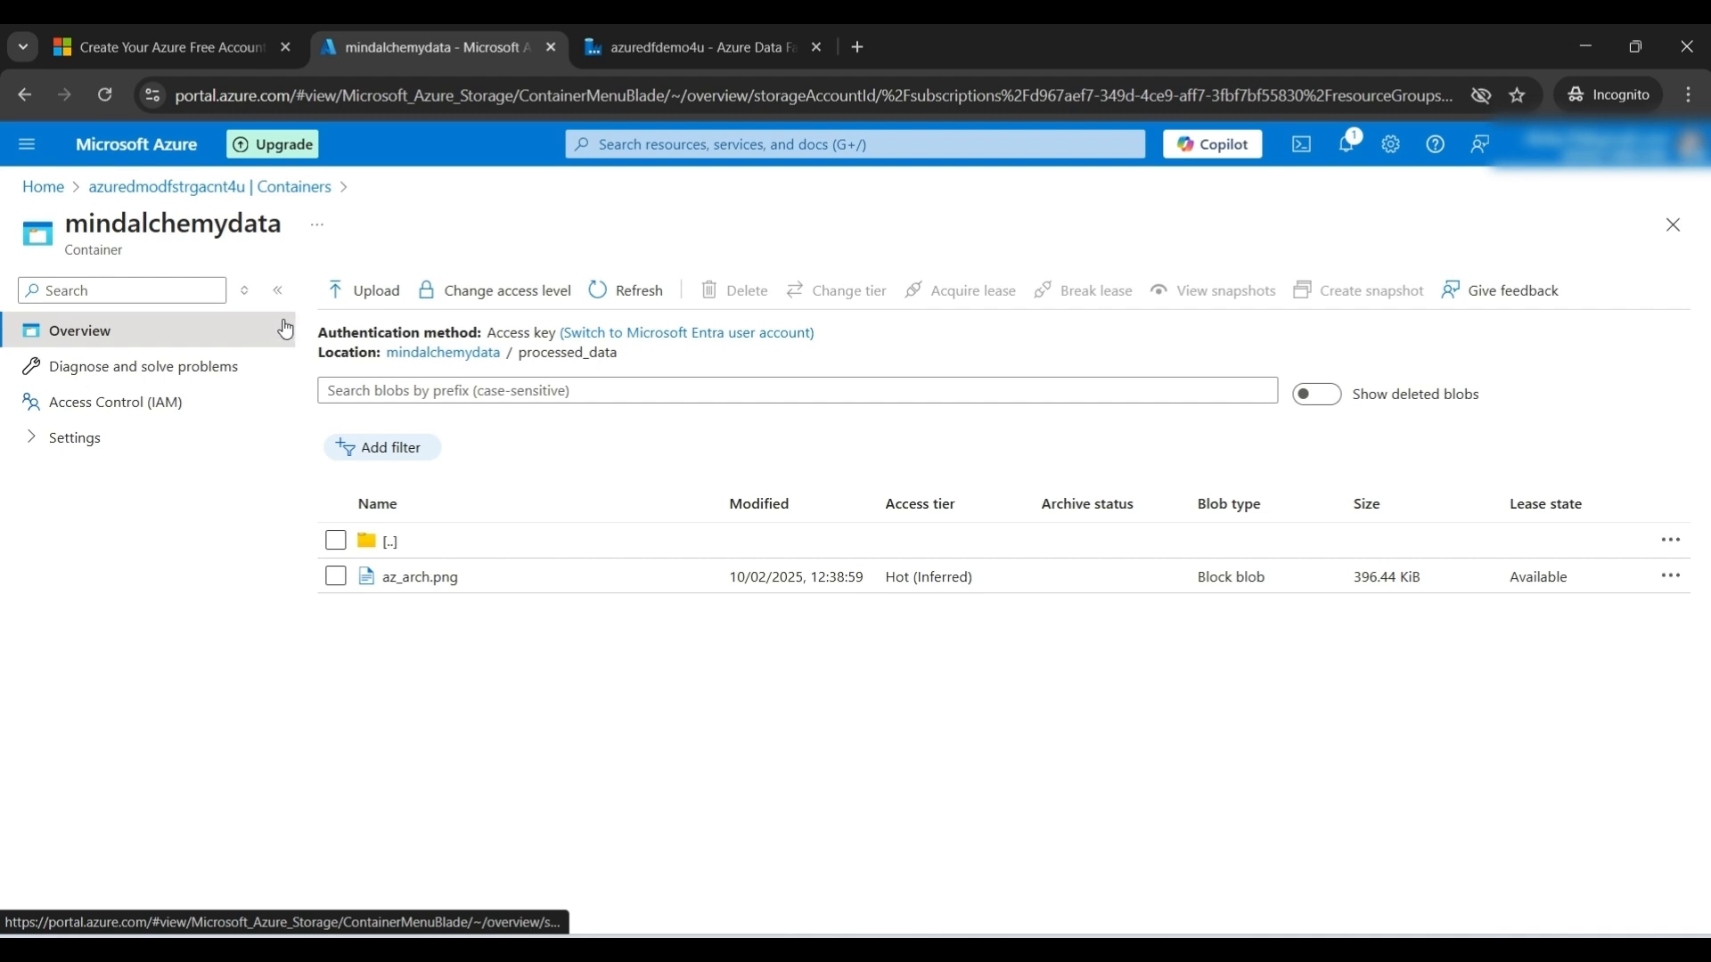
- Switch to the azuredfdemo4u data factory in Azure Data Factory and rename the DelimitedText1 dataset as product_src
click(603, 51)
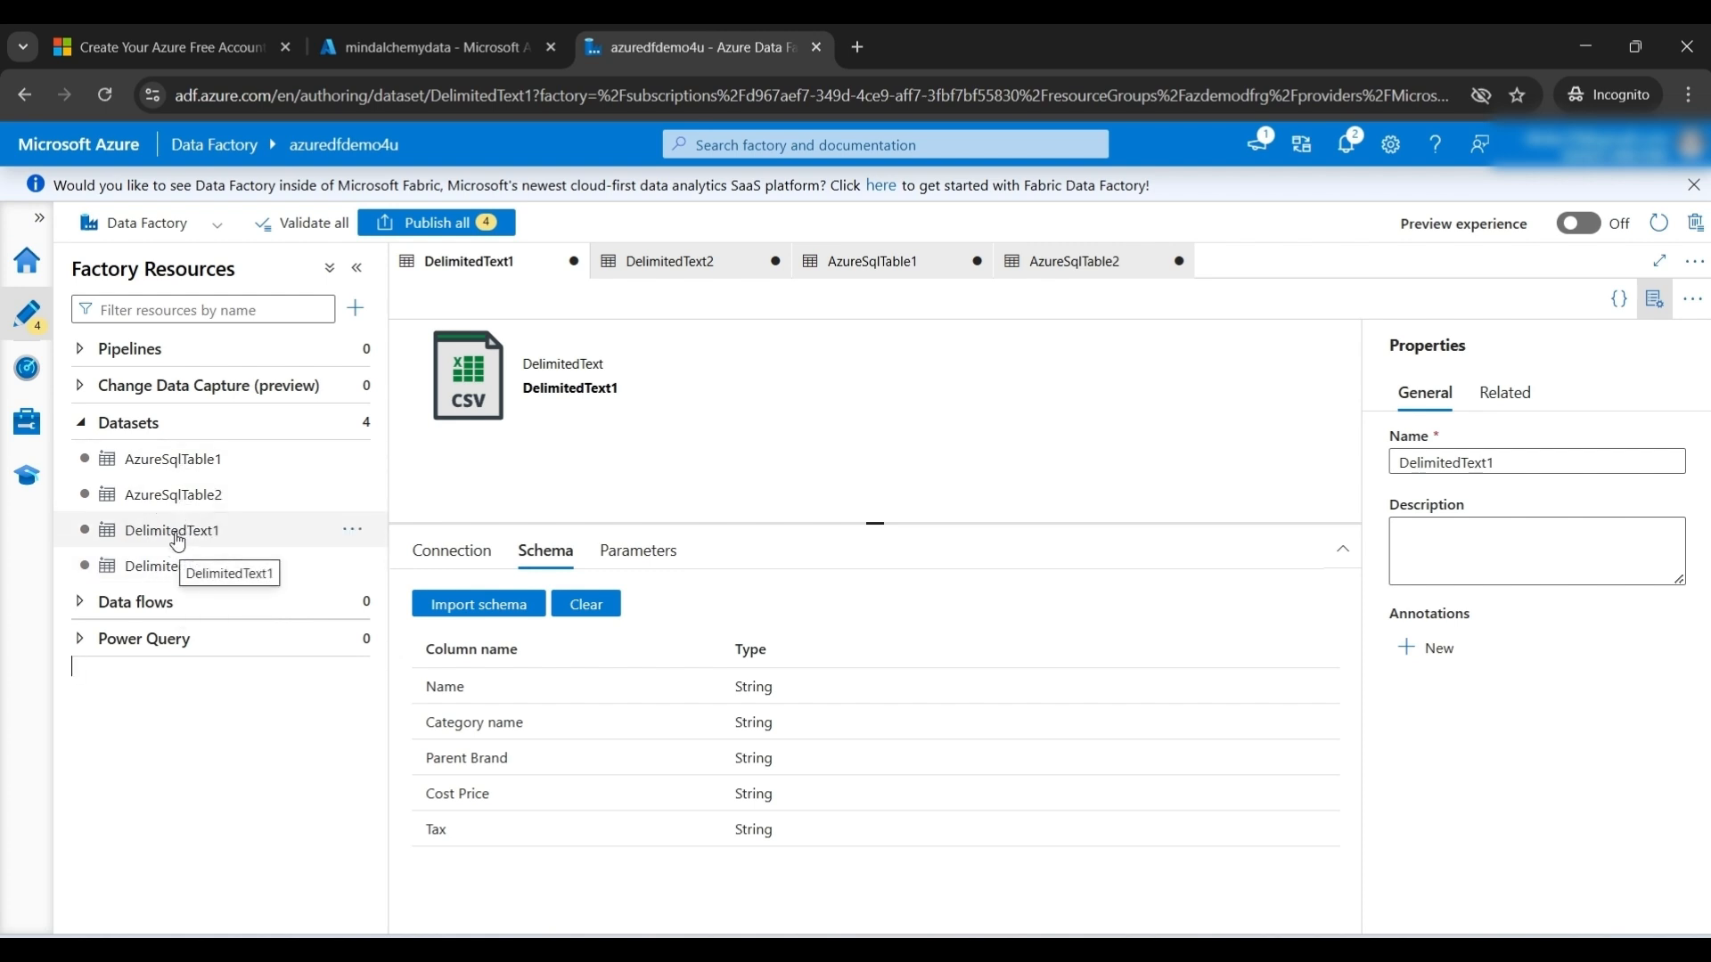
click(352, 532)
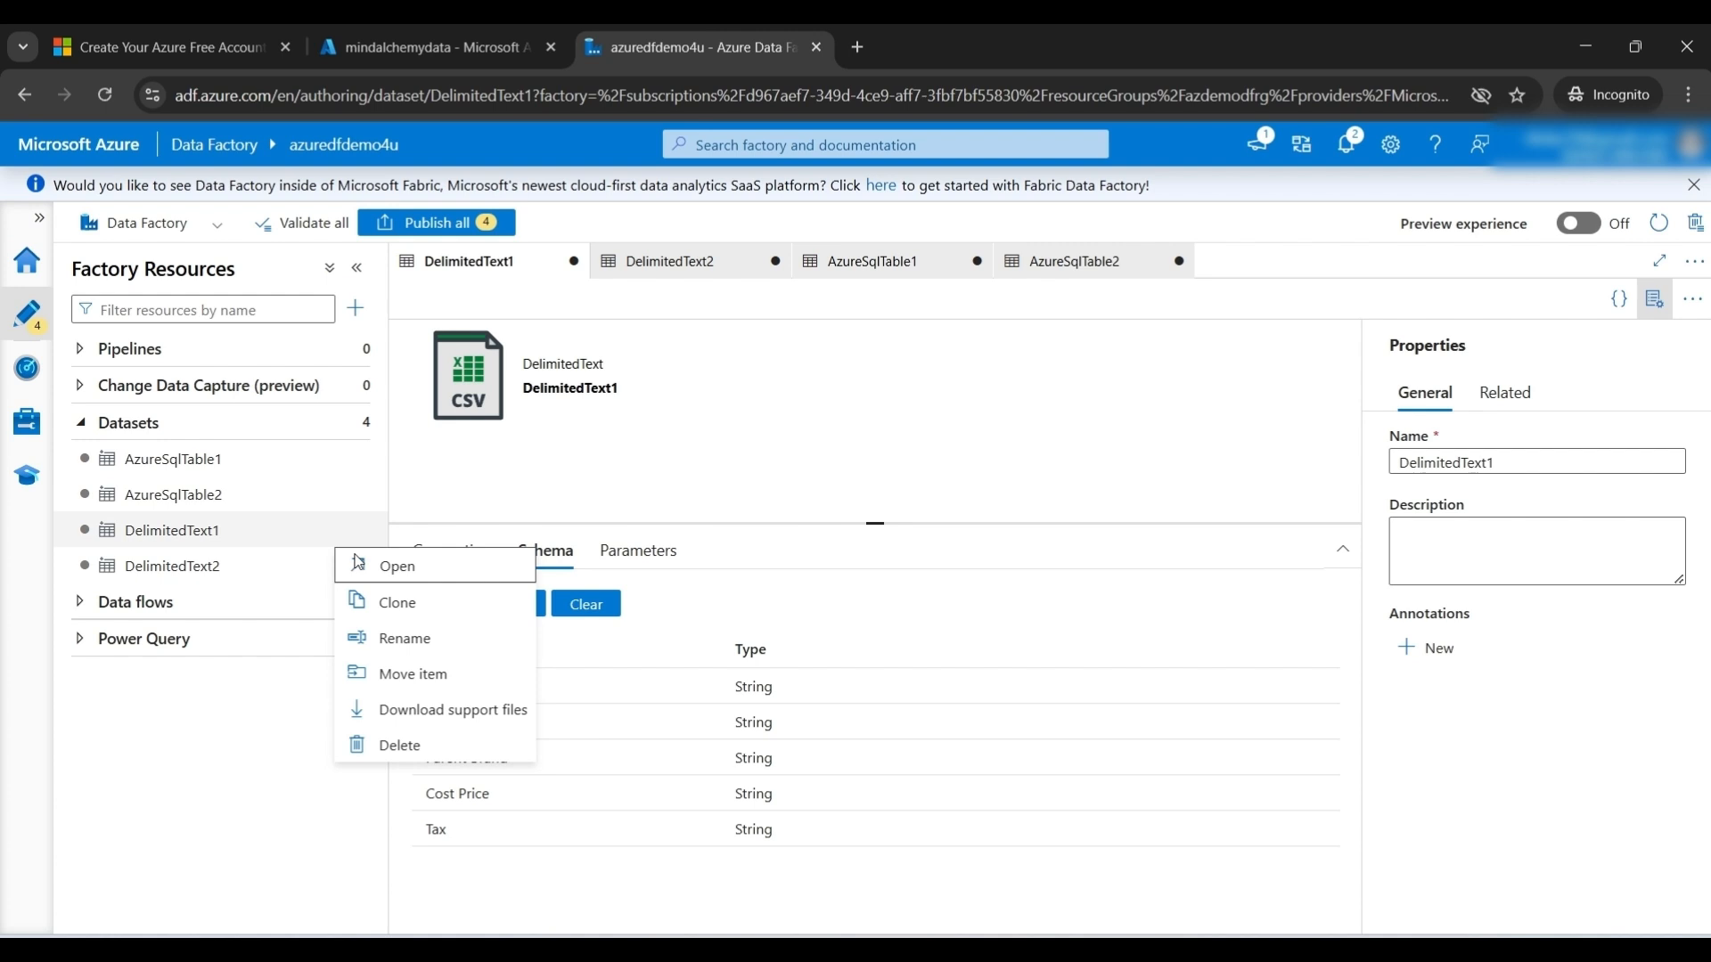
click(386, 639)
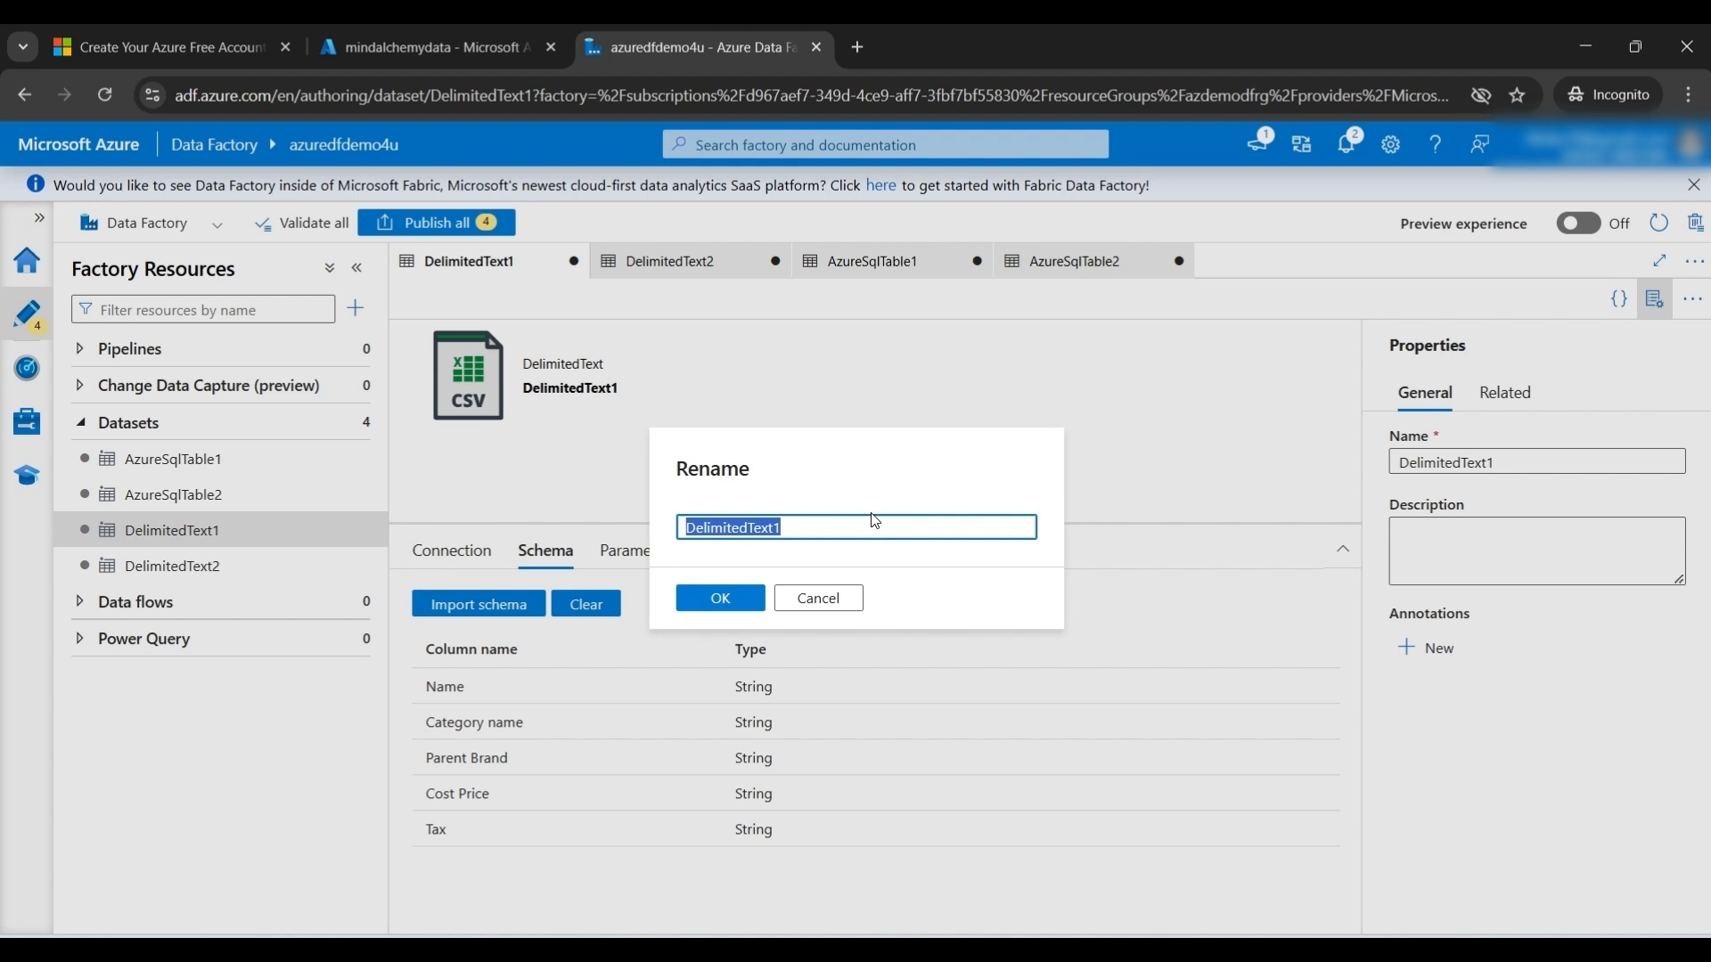
text(produc)
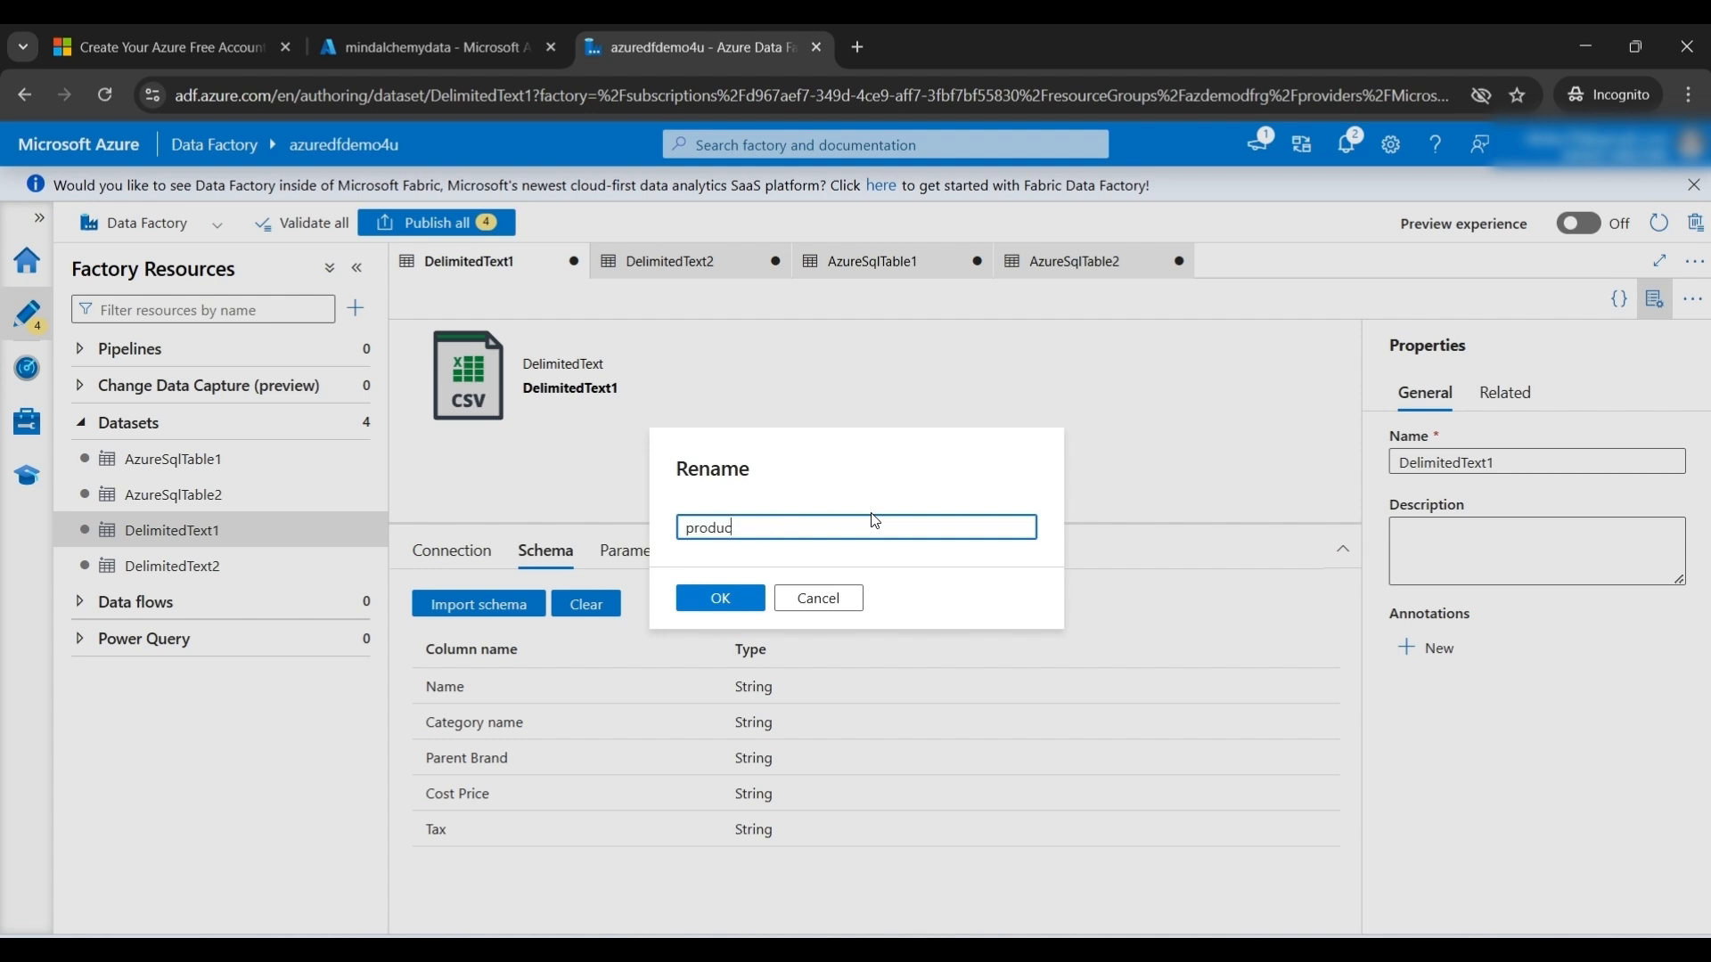
text(t_src)
click(726, 596)
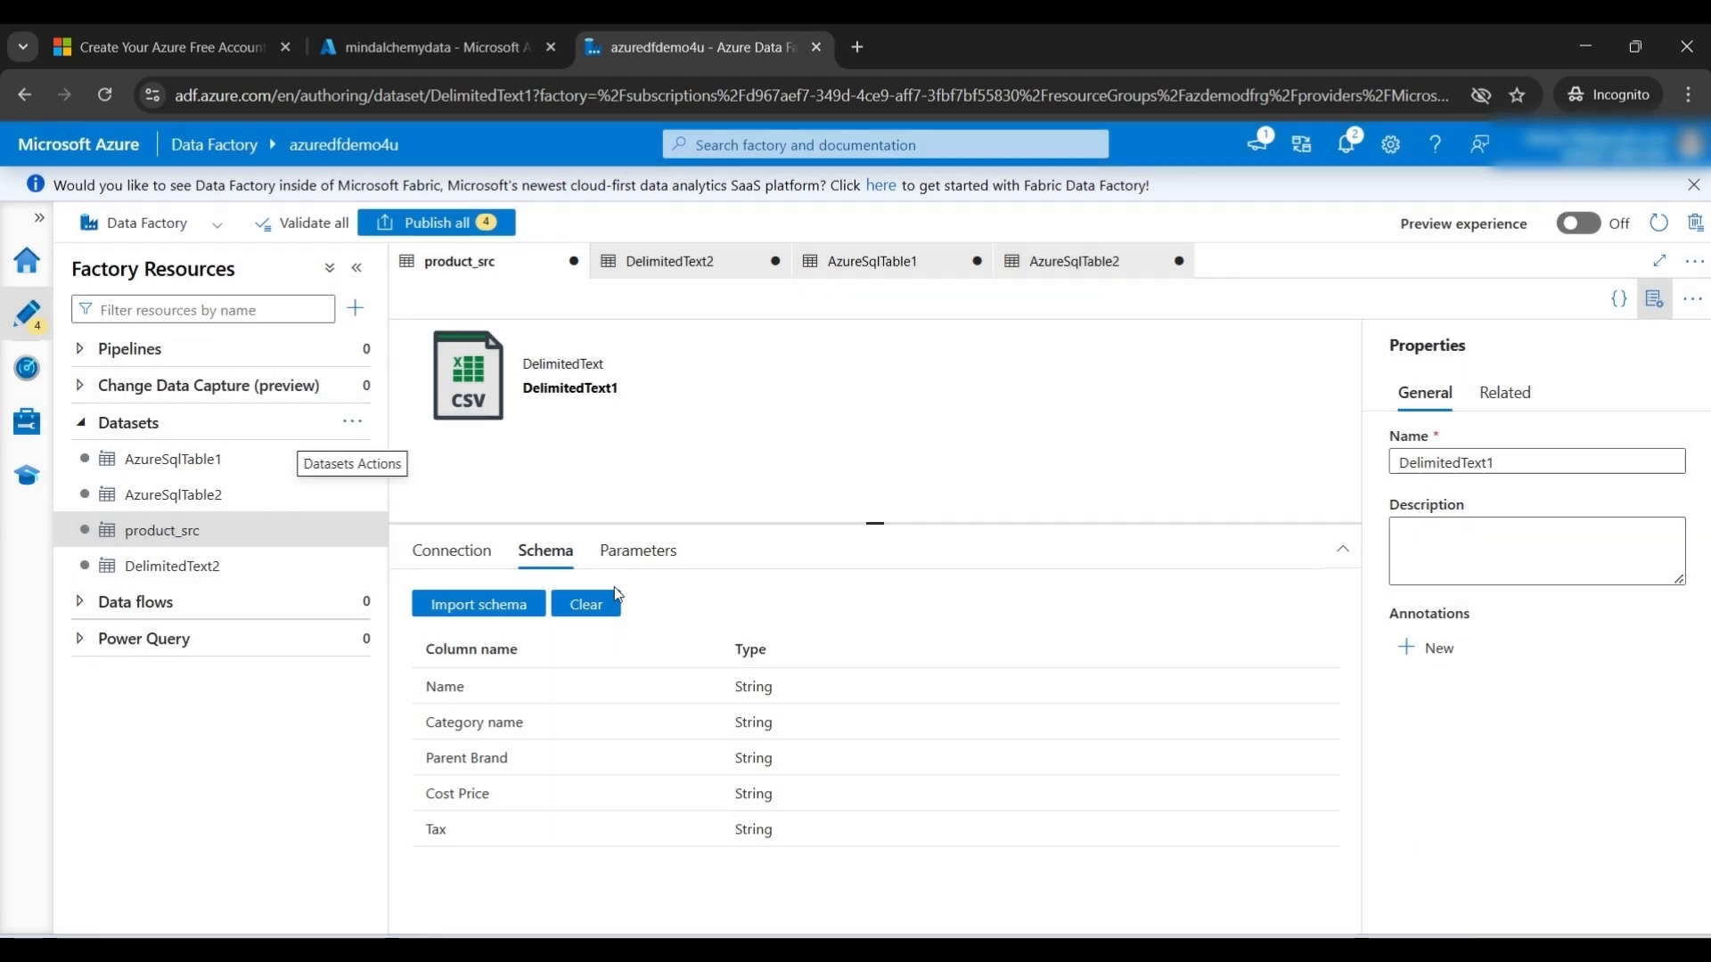
- Rename the DelimitedText2 dataset as salesdata_src and check both renamed source datasets
click(254, 575)
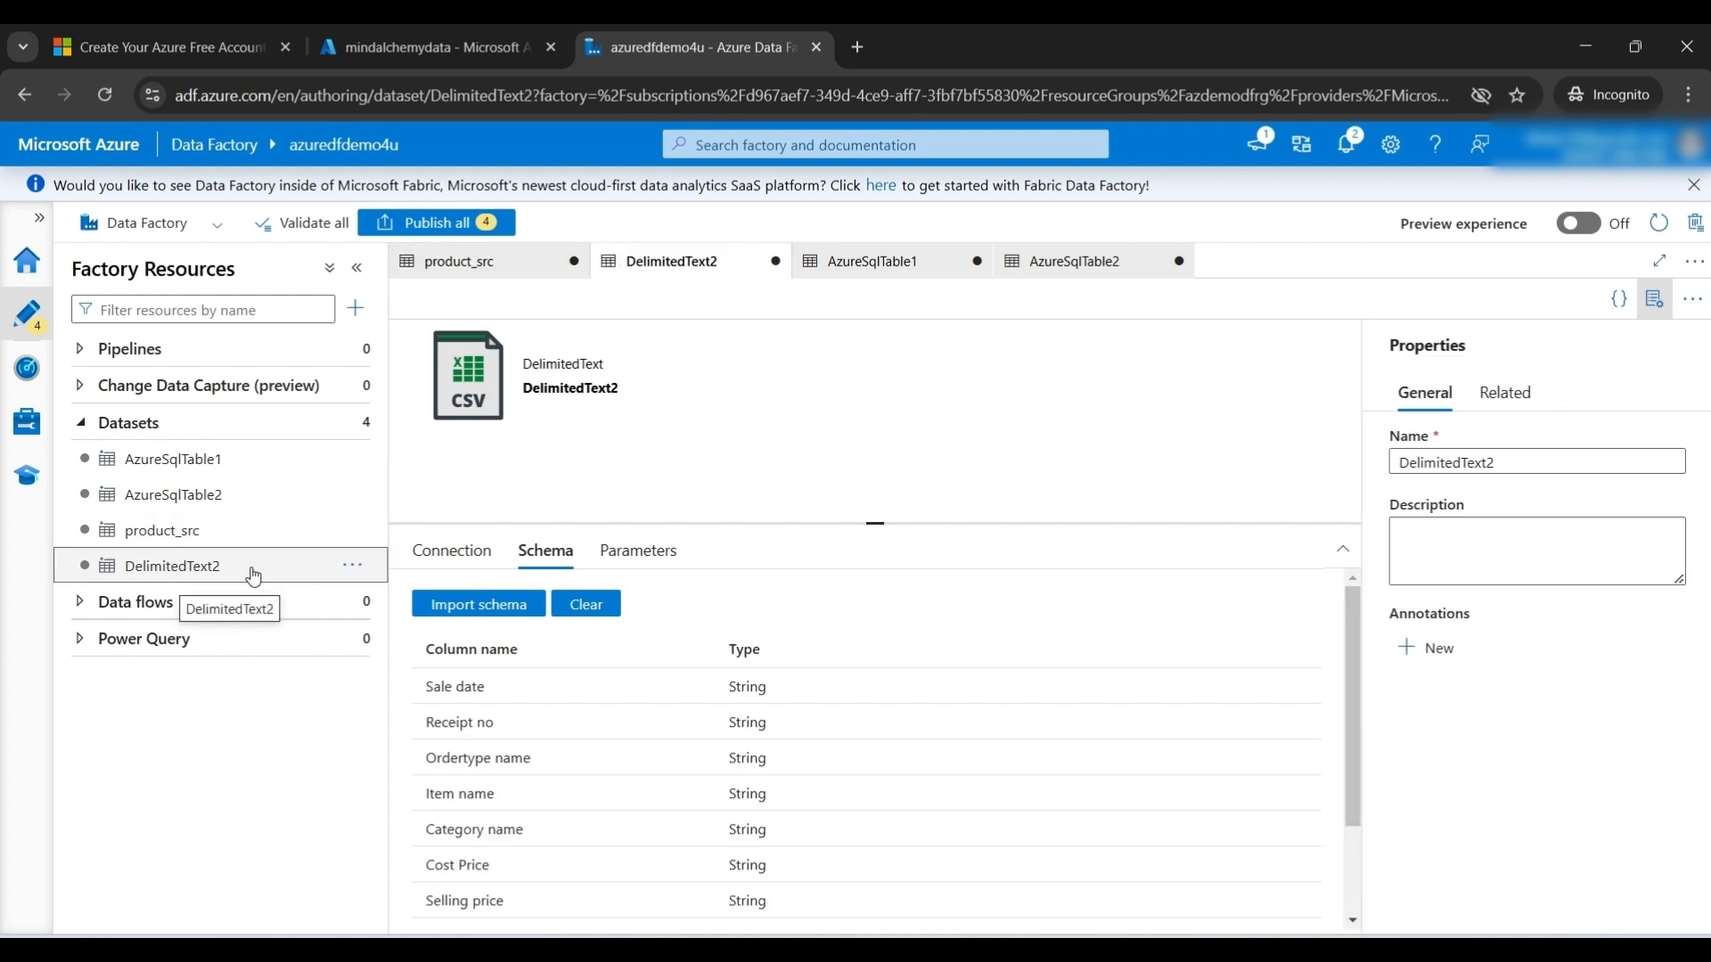
double_click(1445, 463)
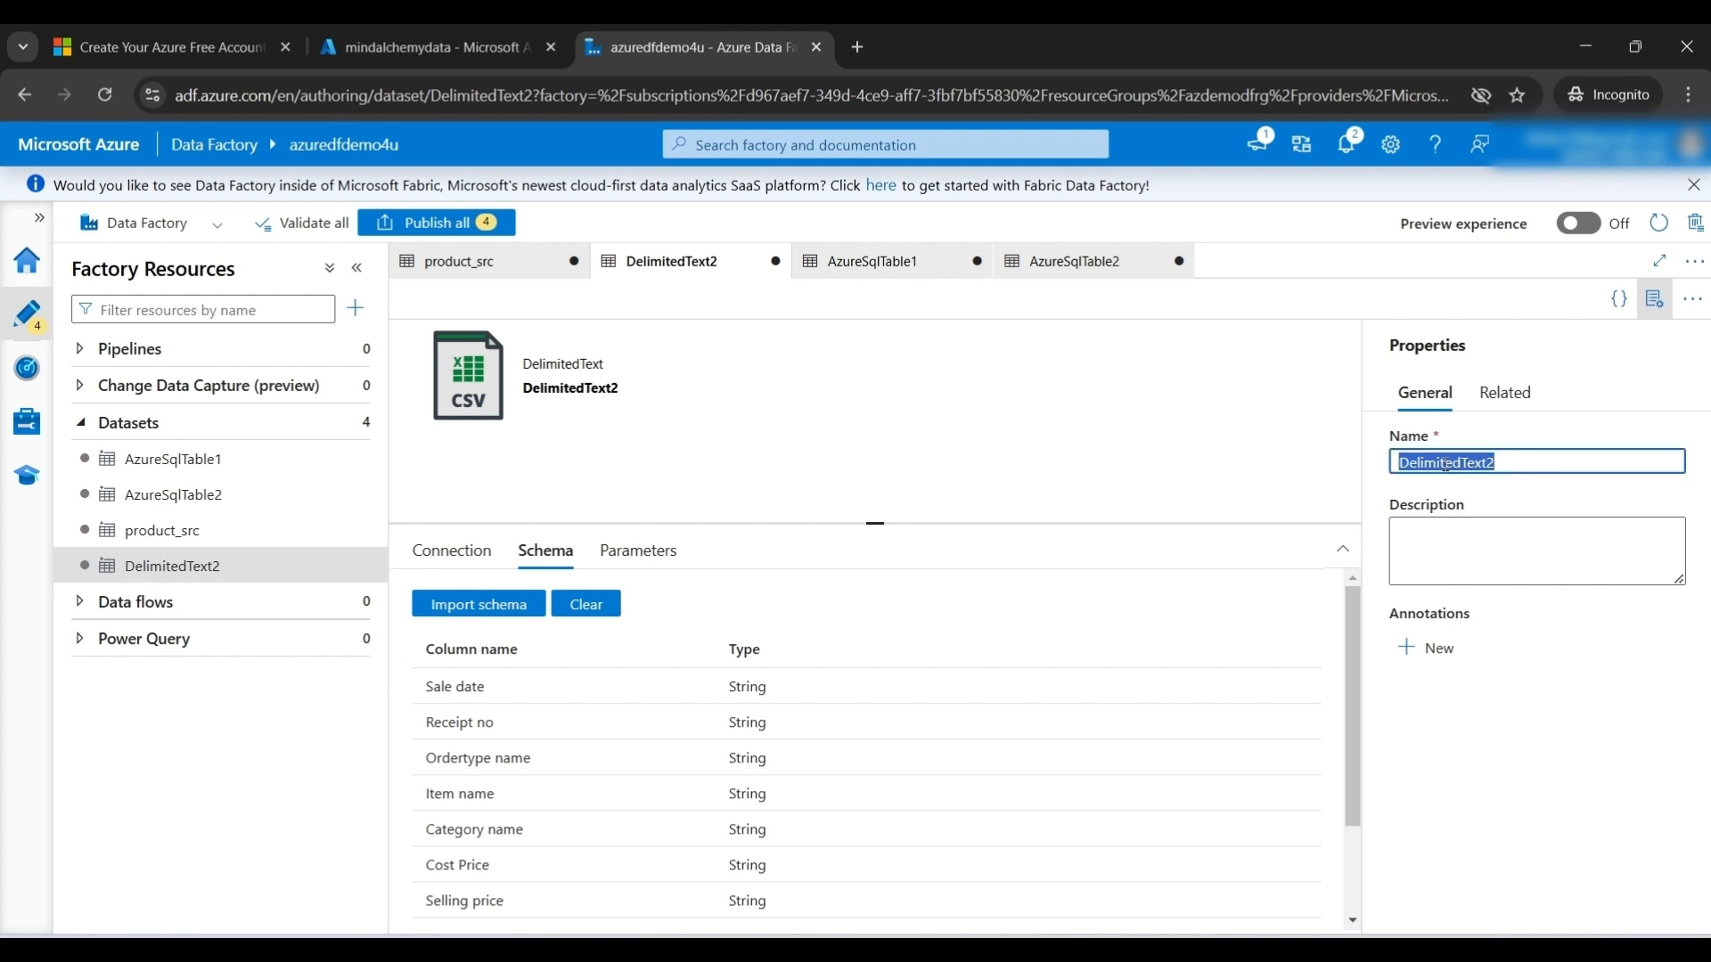
text(salesdata)
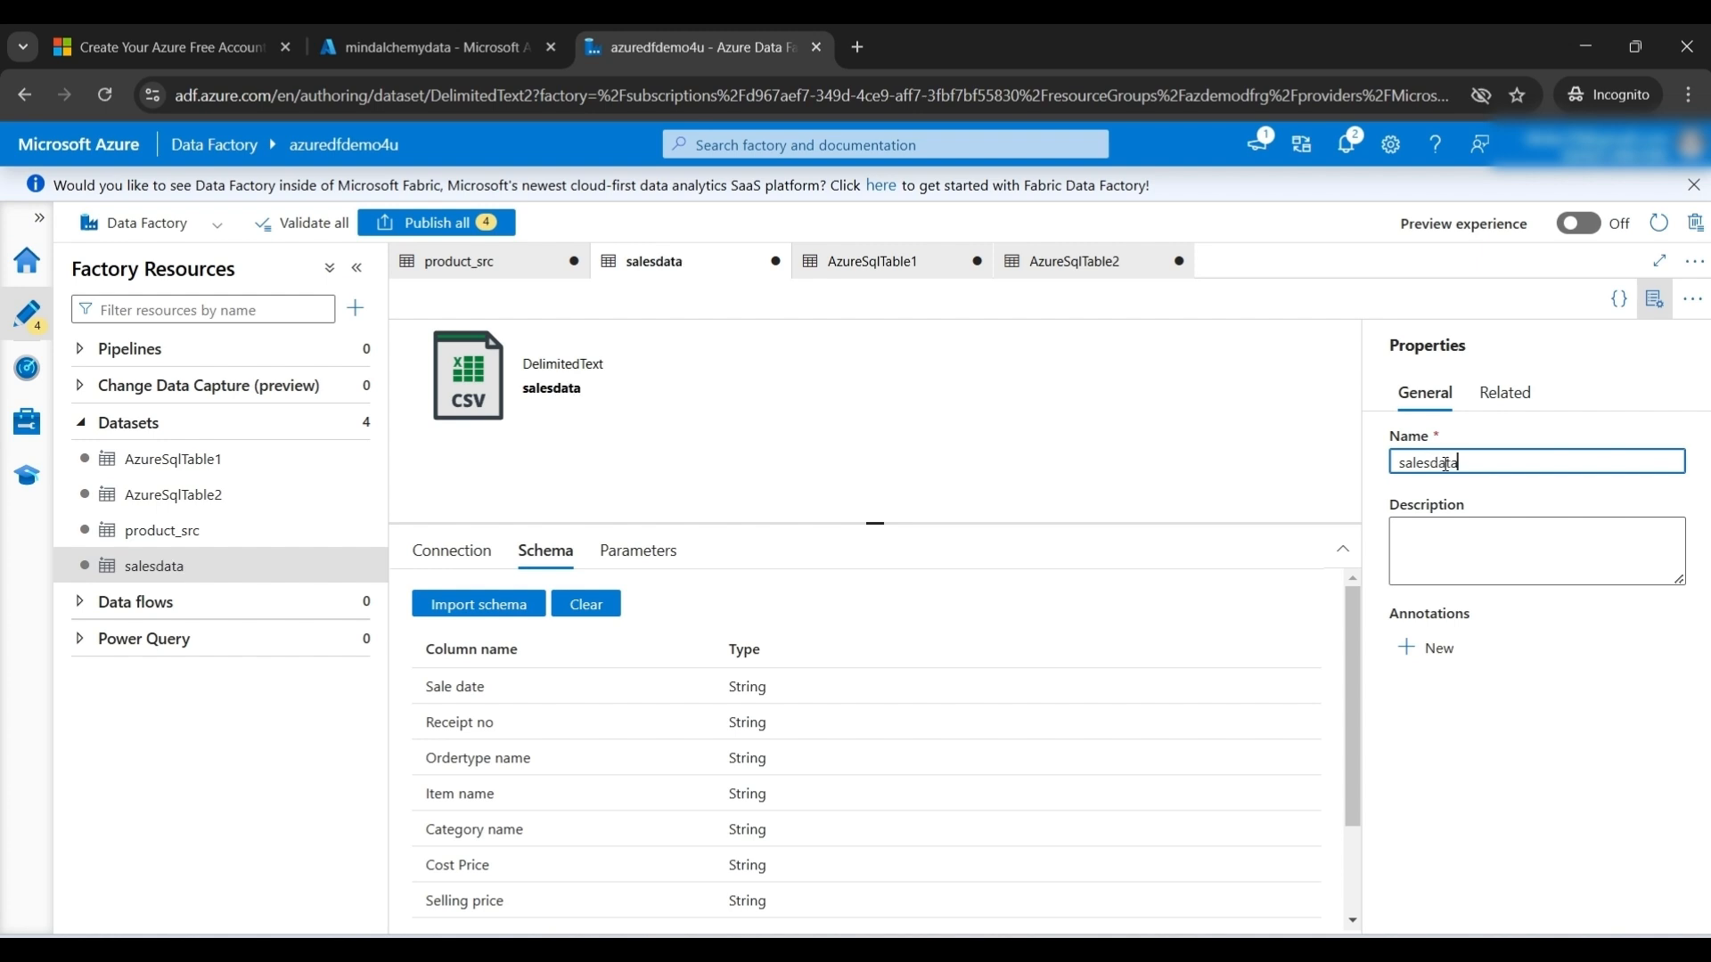
text(_src)
click(308, 703)
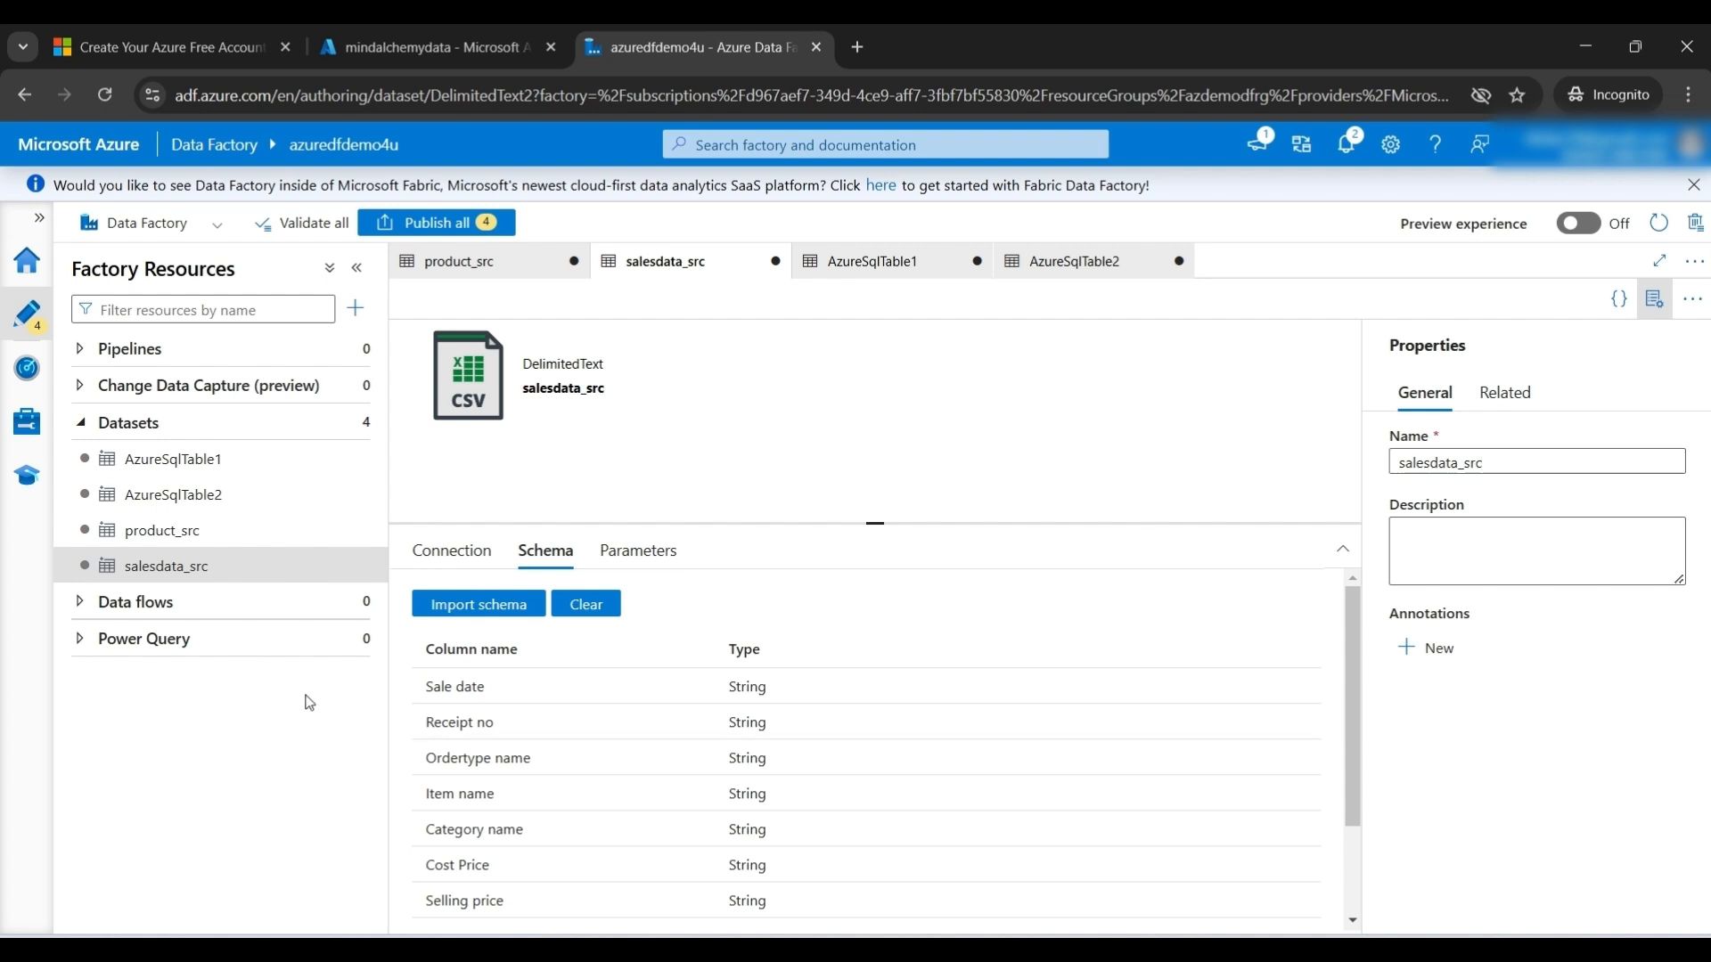
click(209, 540)
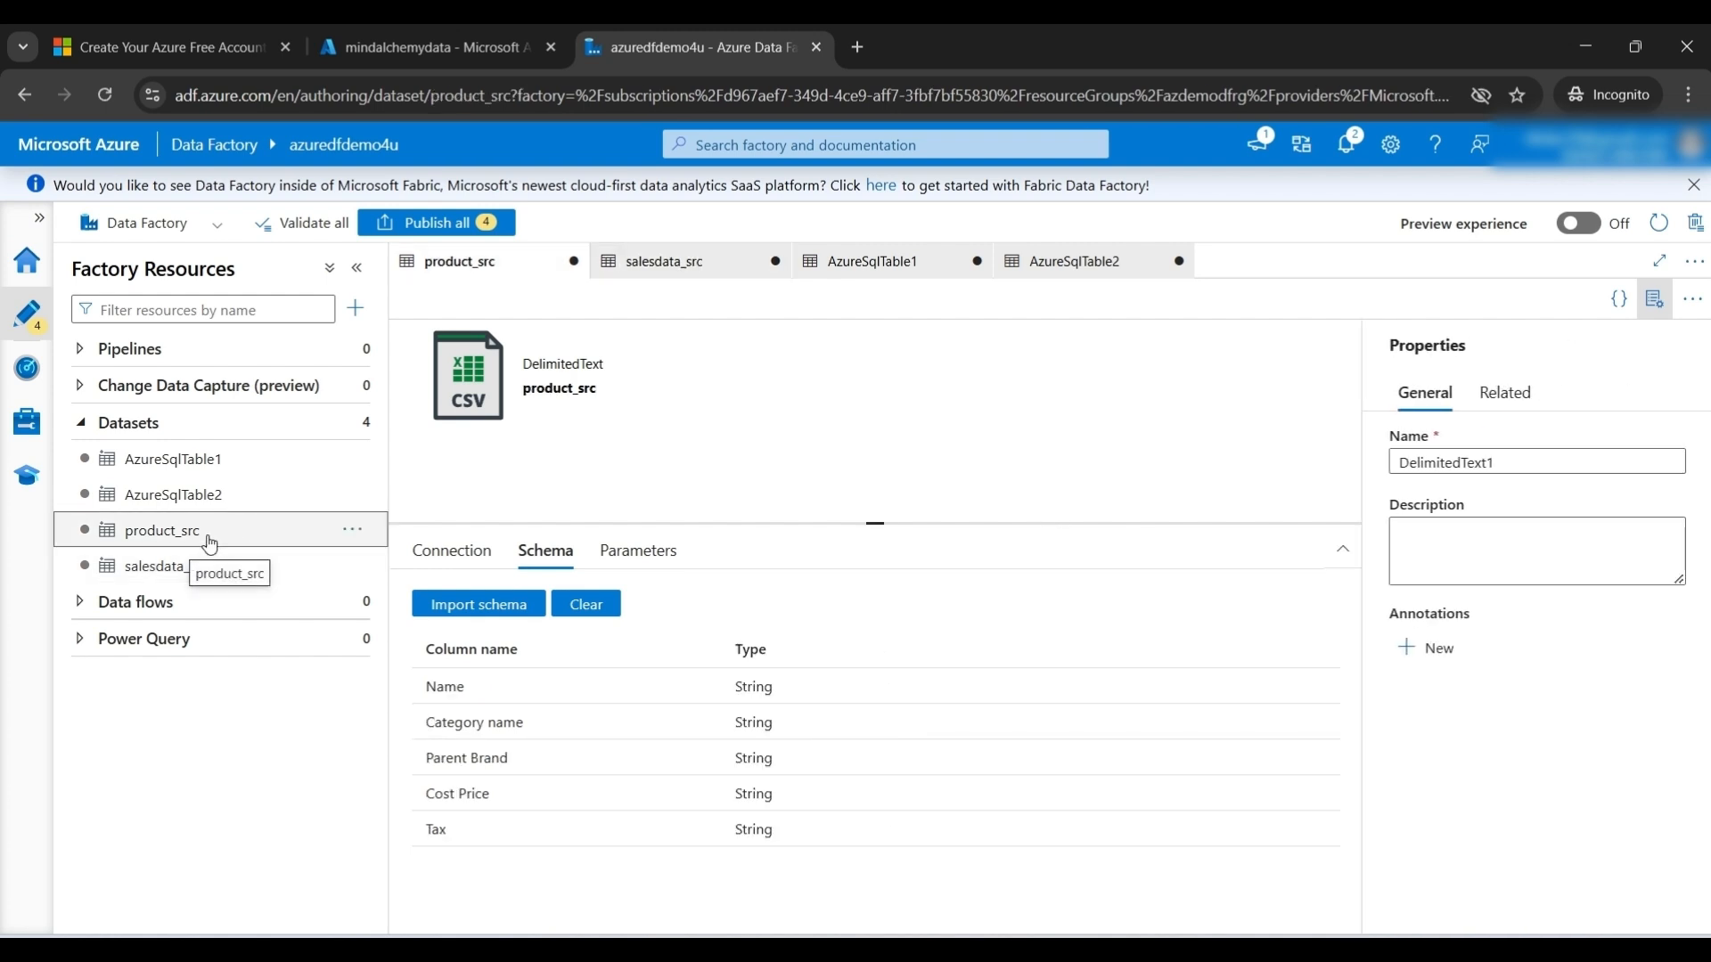
click(178, 575)
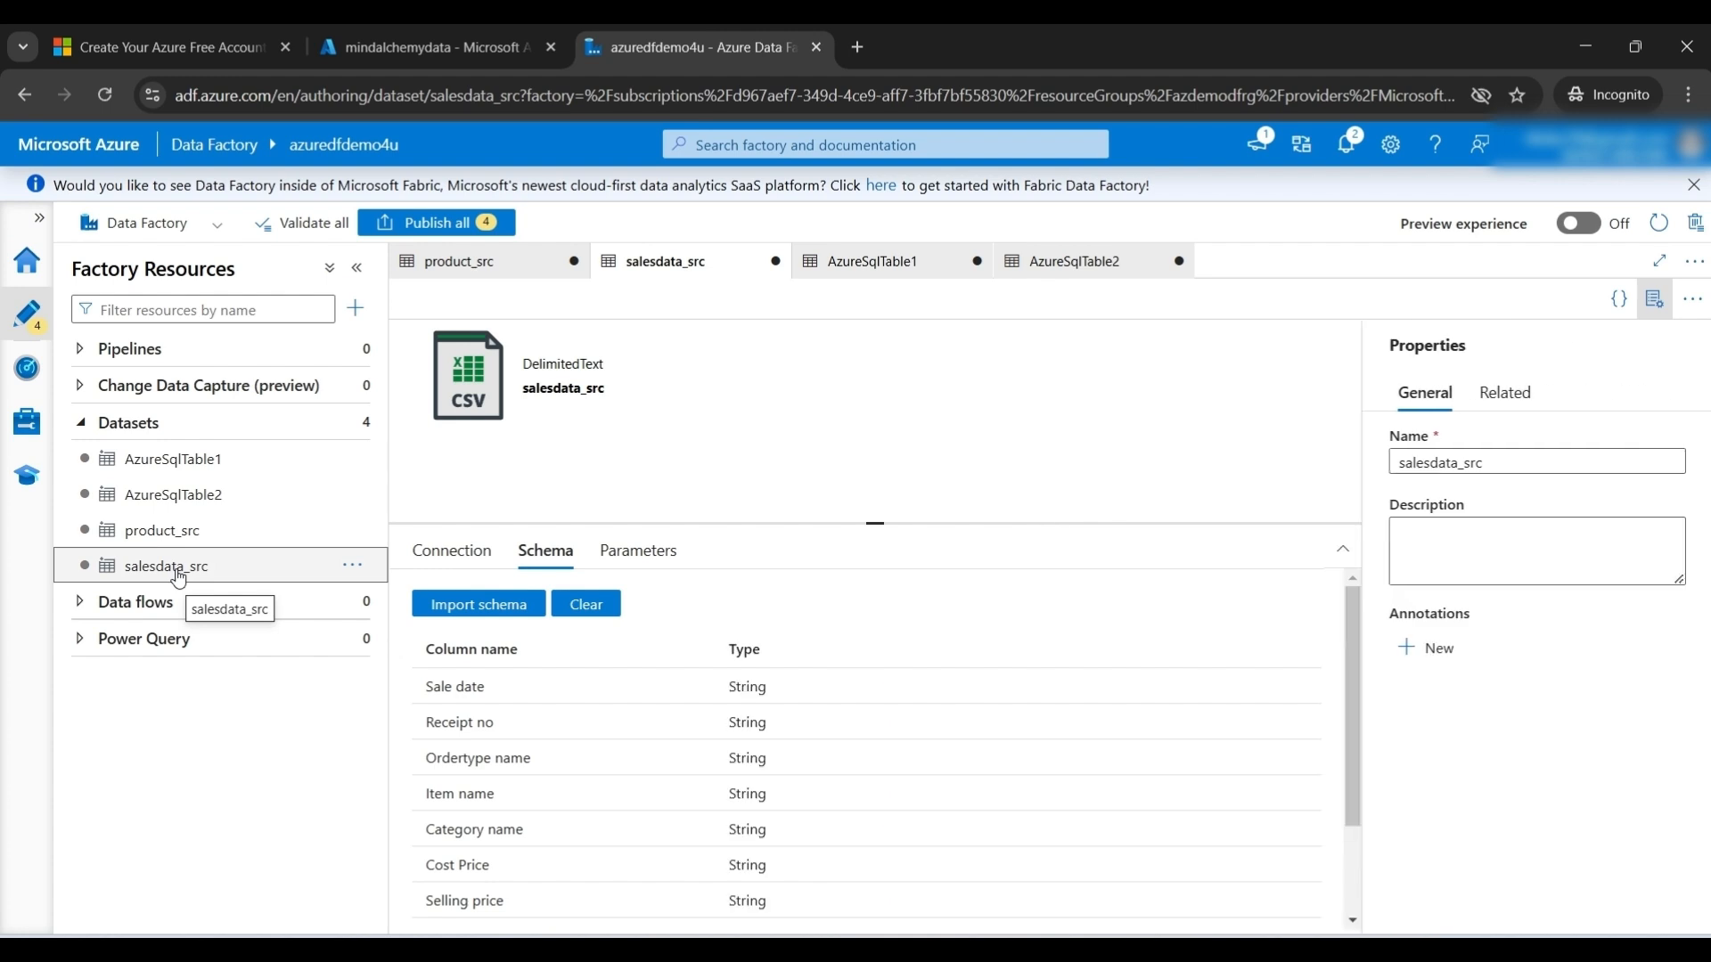
click(172, 535)
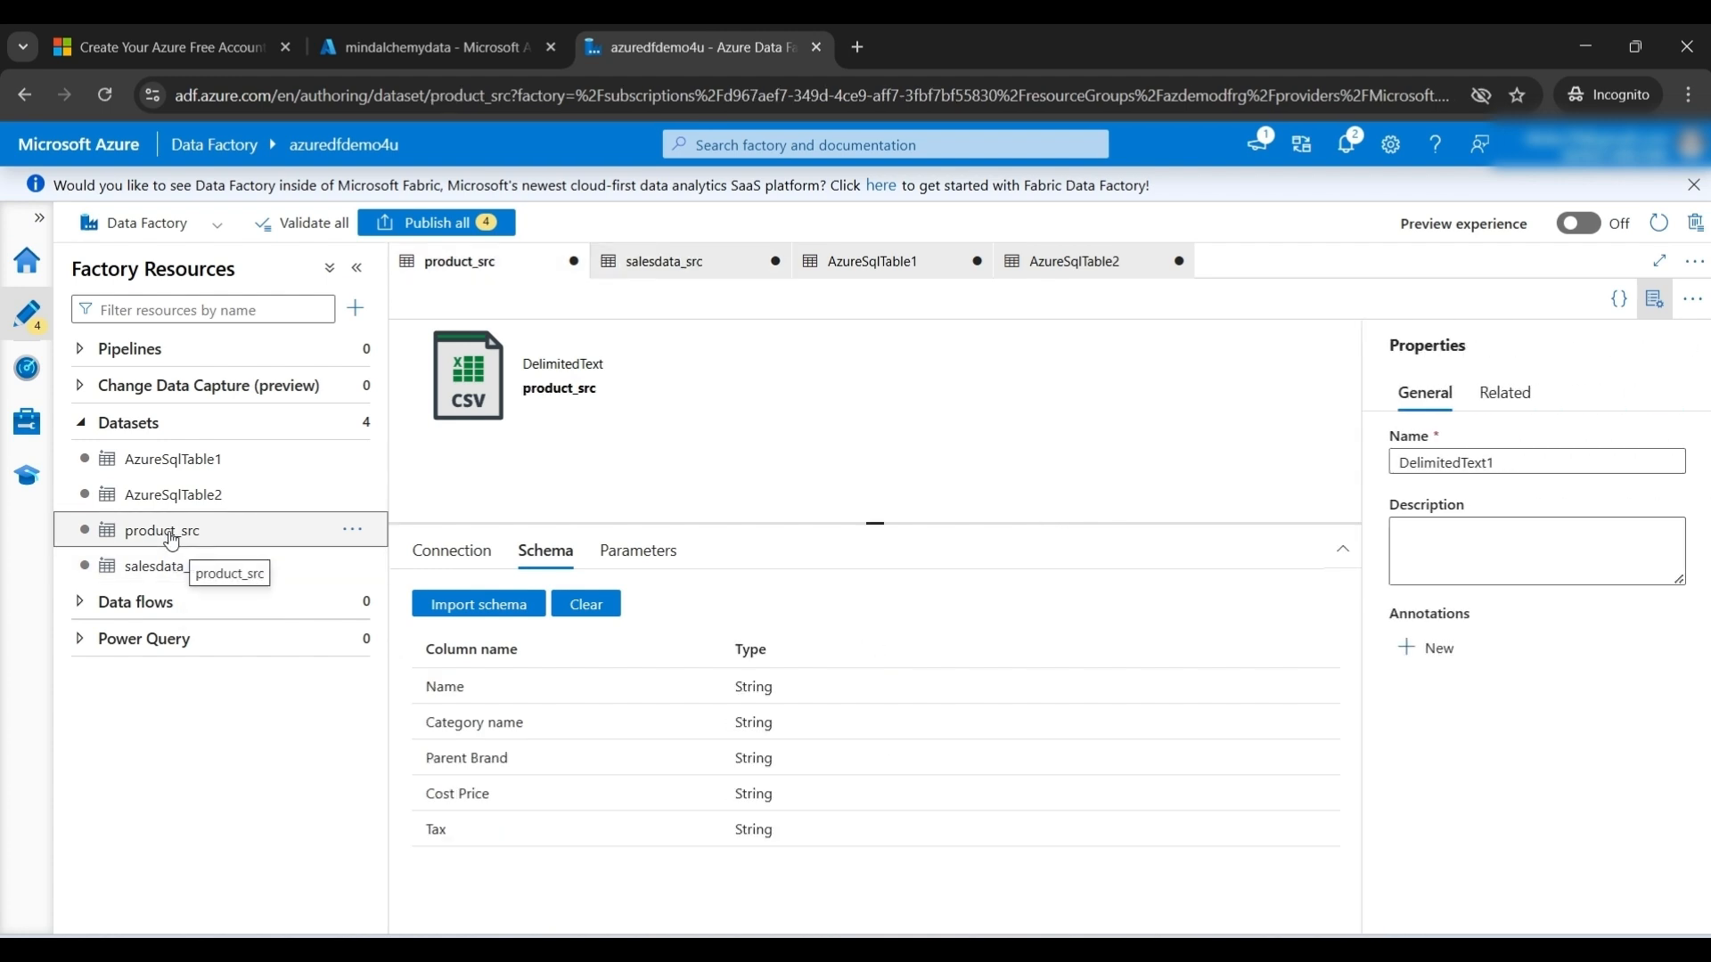
- Rename the AzureSqlTable1 dataset, which points to the productdata table, as product_sql_trgt
click(174, 462)
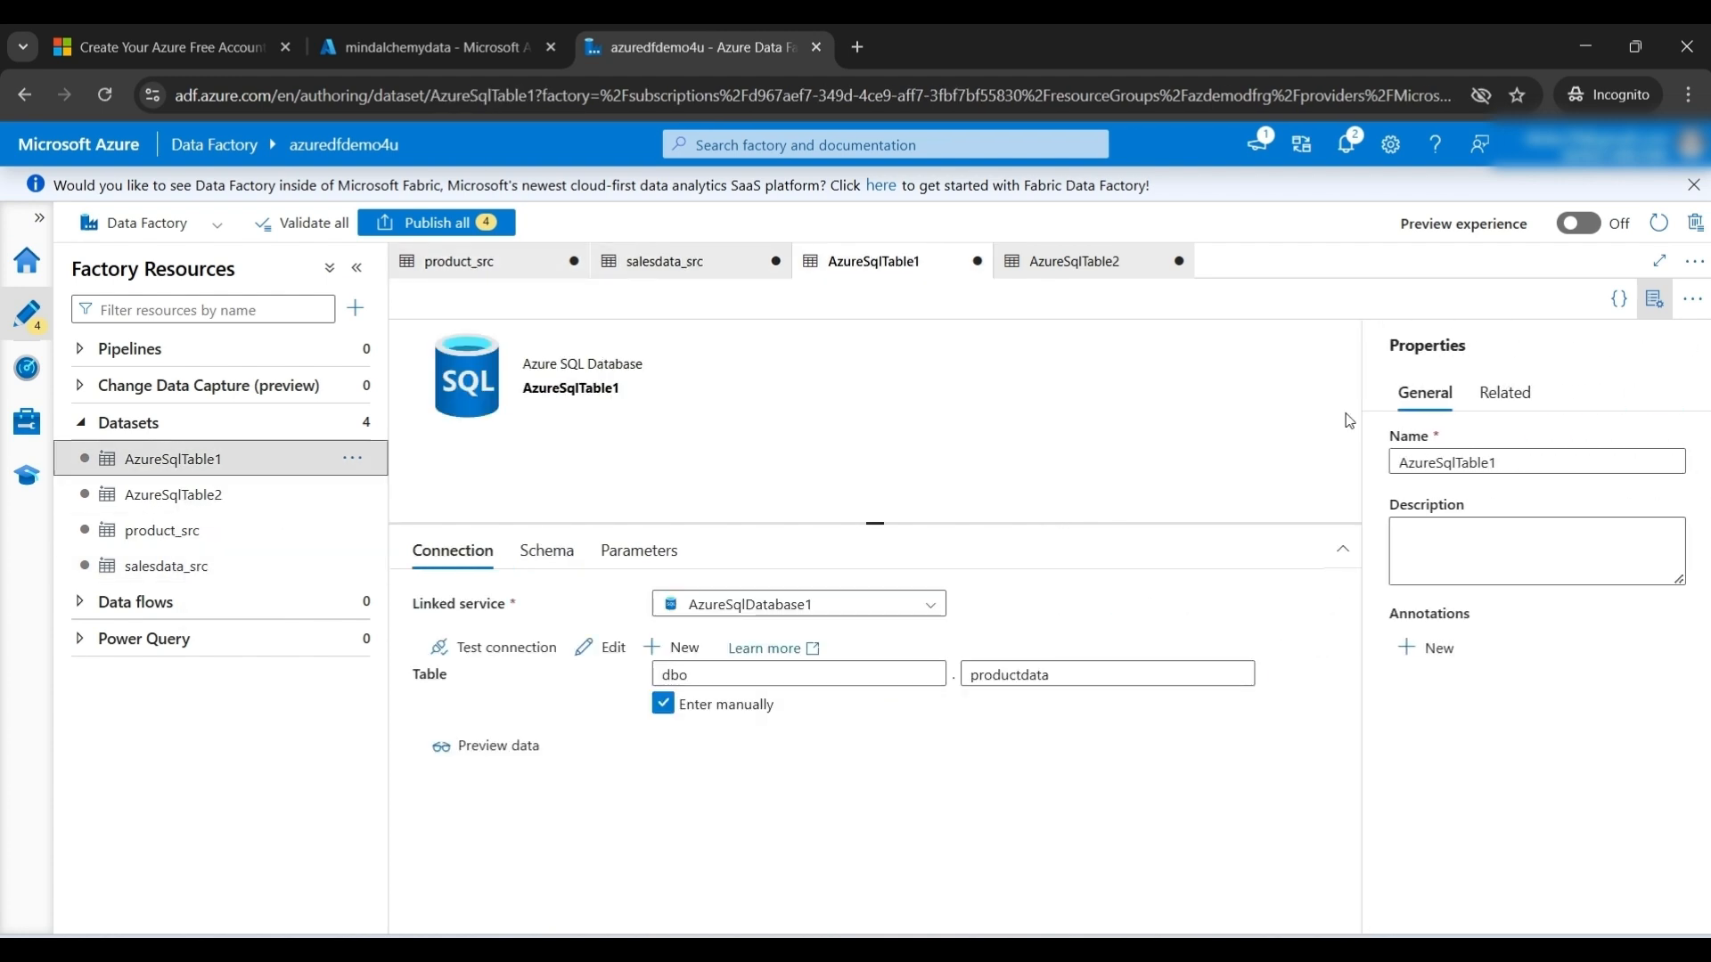
click(1508, 459)
double_click(1512, 462)
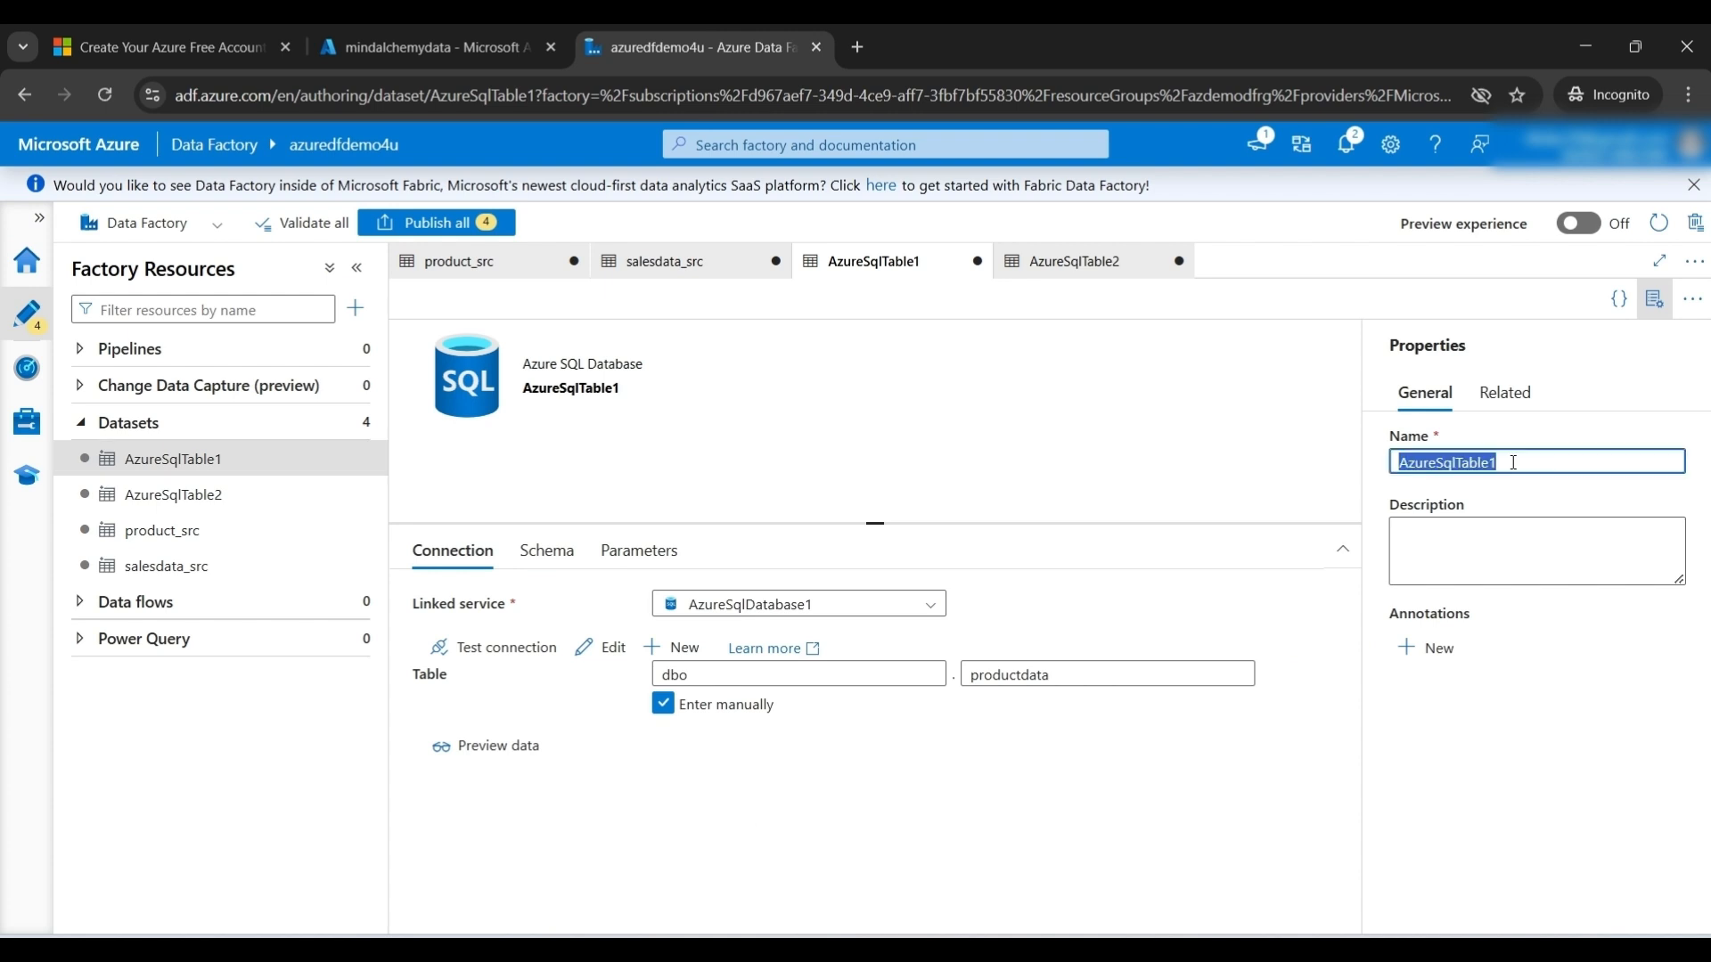
text(product)
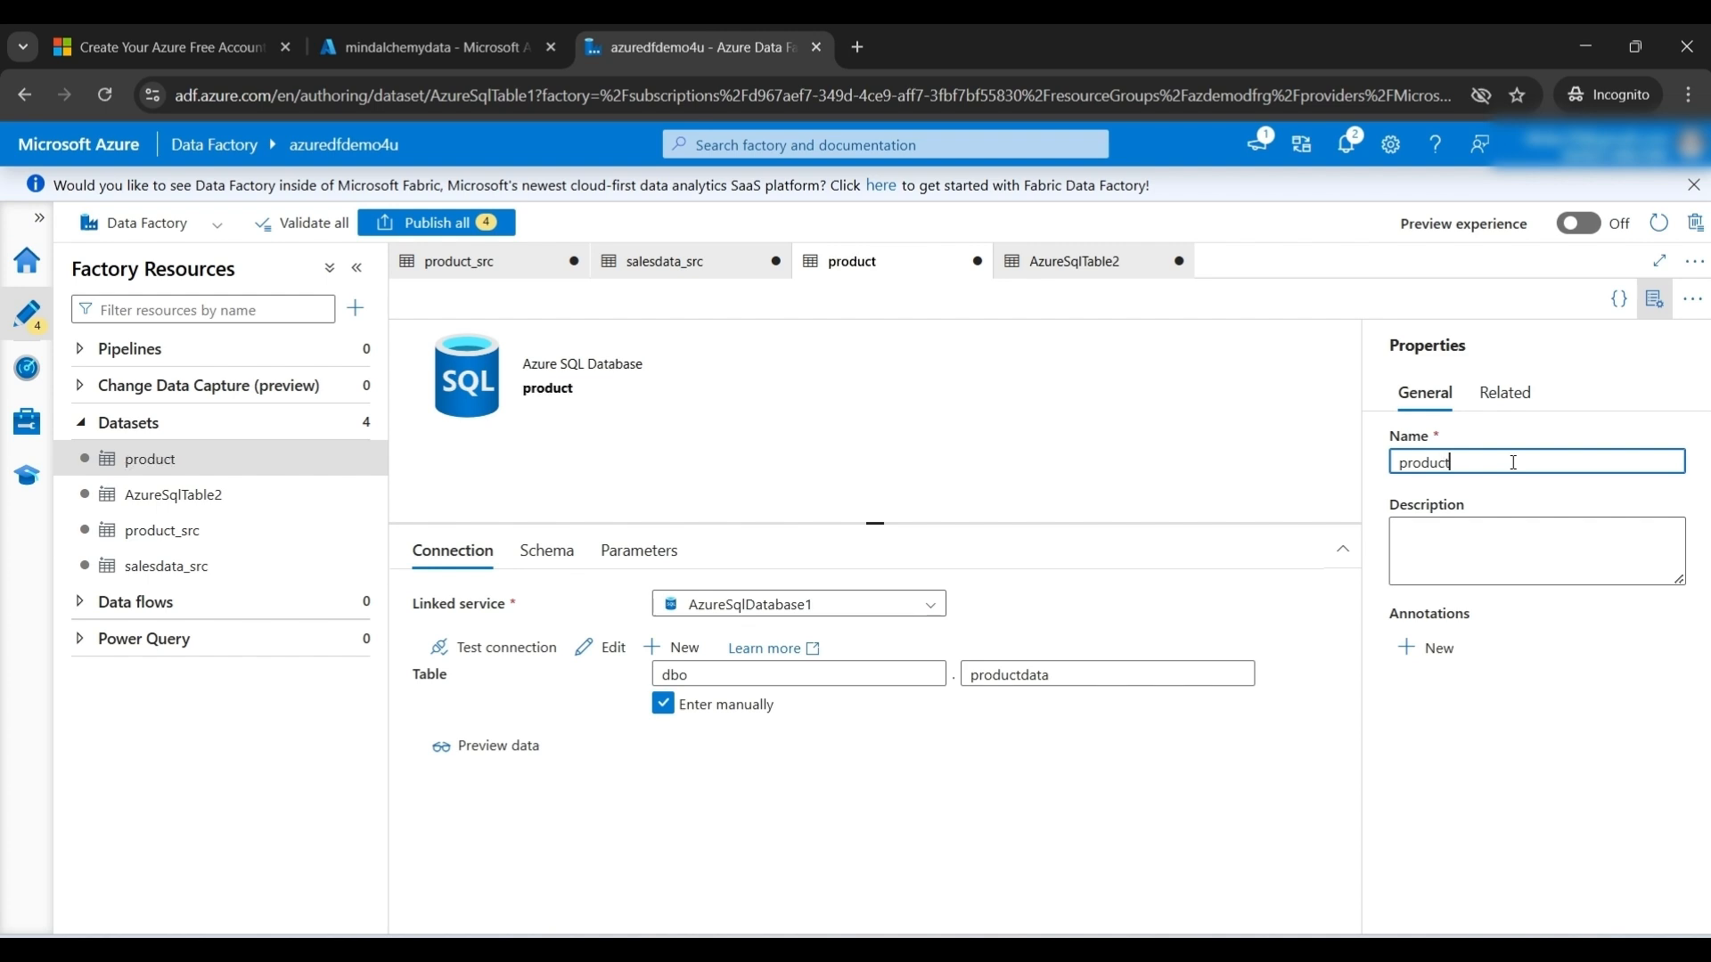
text(_sql_trgt)
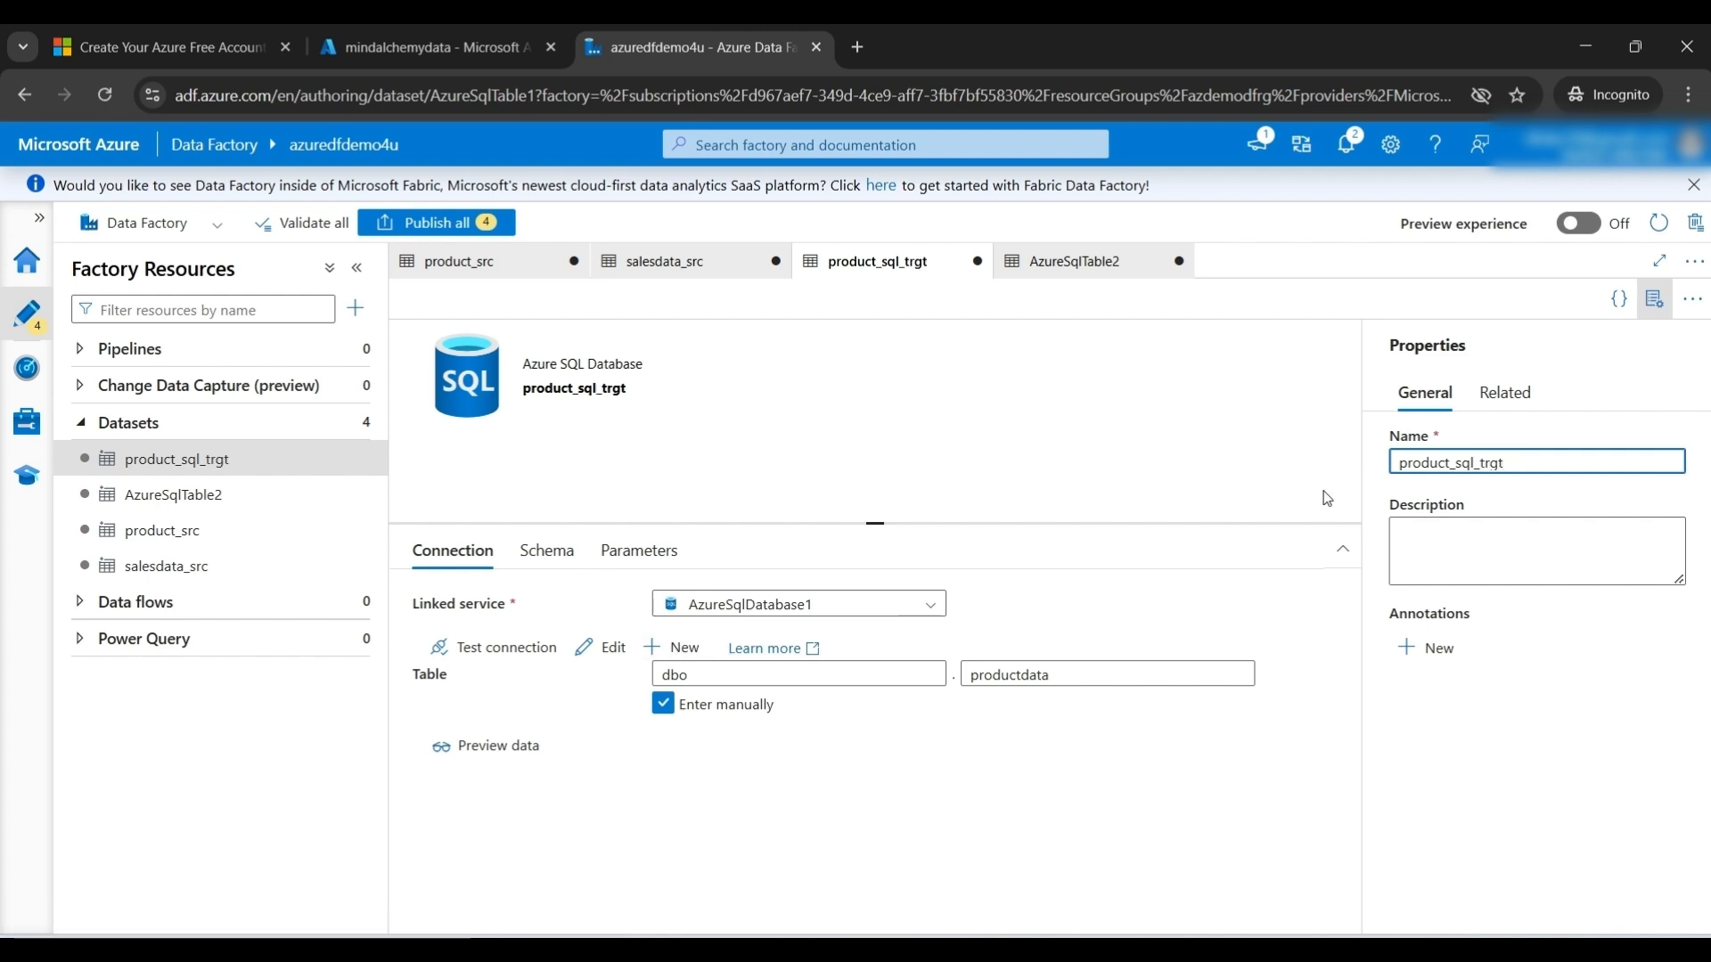
click(234, 735)
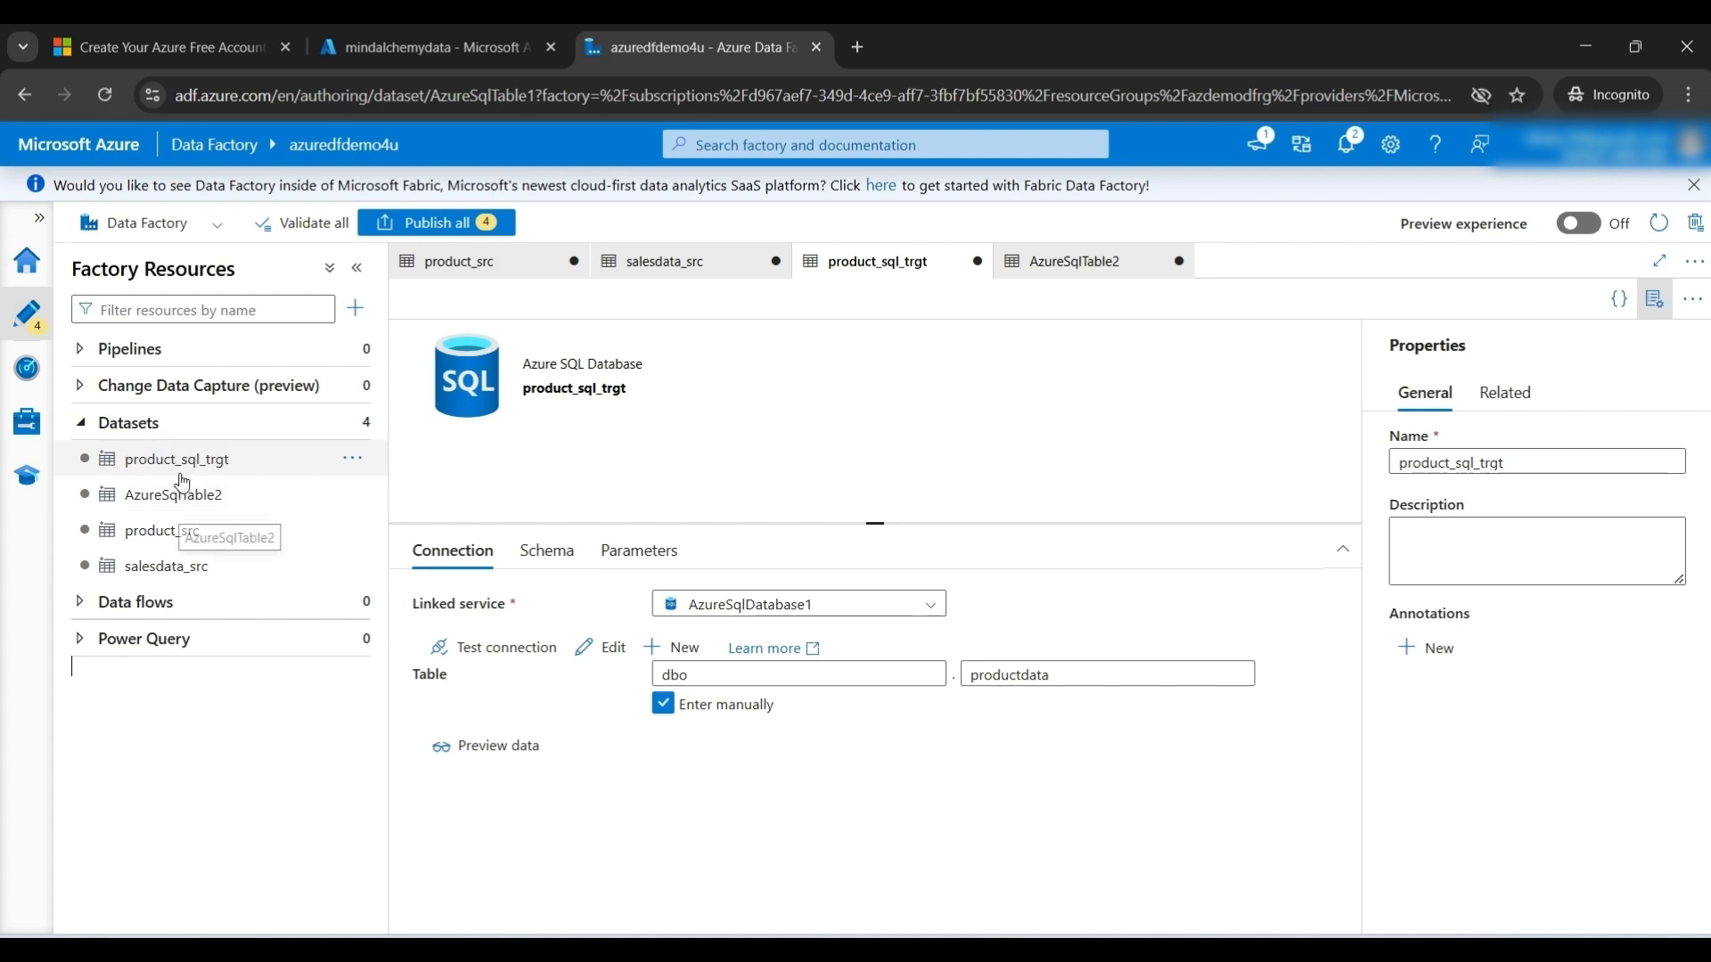
- Rename the AzureSqlTable2 dataset as salesdata_sql_trgt
click(352, 494)
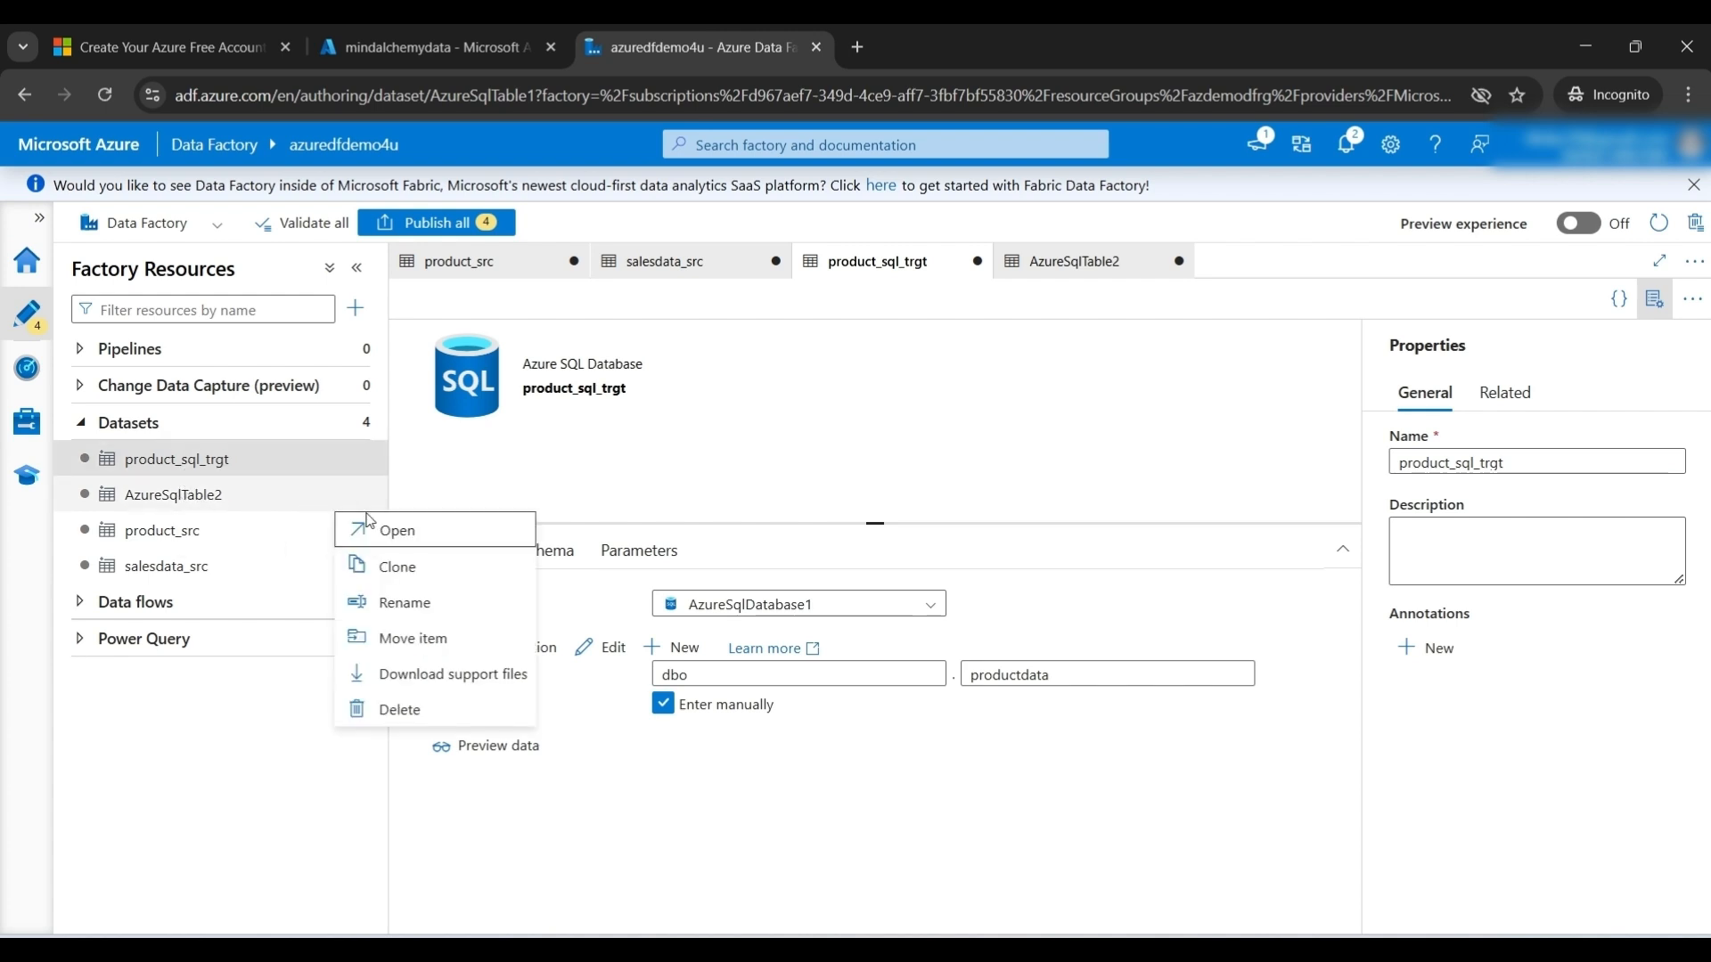
click(404, 603)
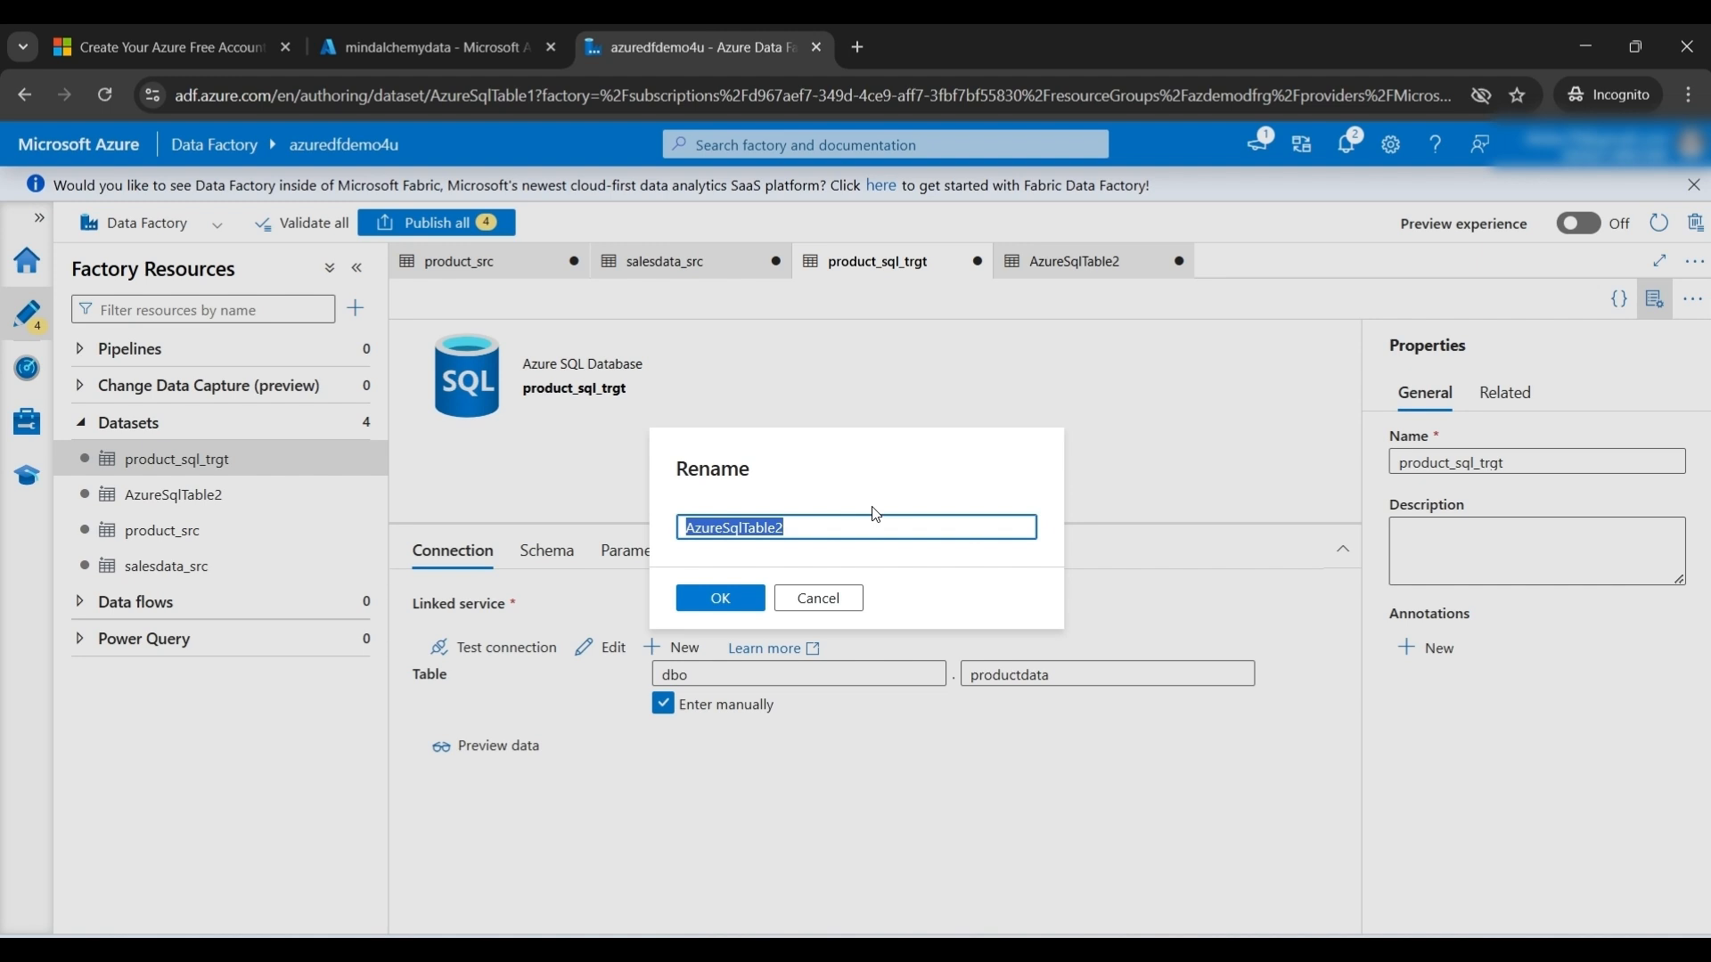
text(salesdata_)
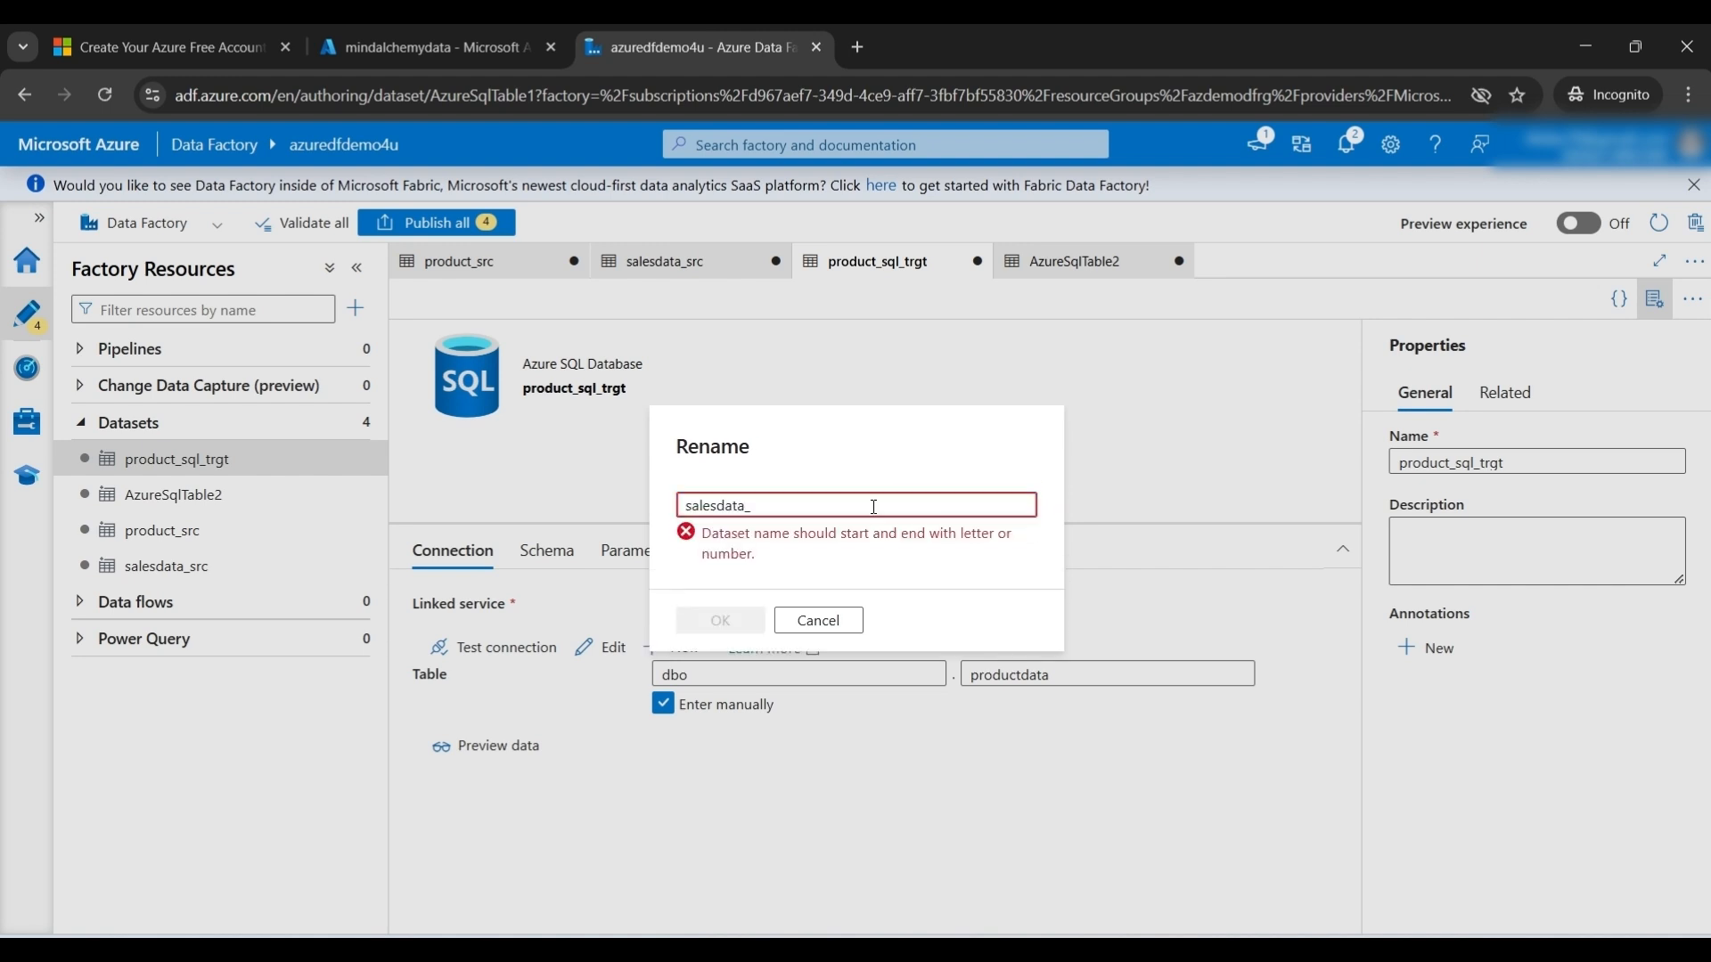
text(sql)
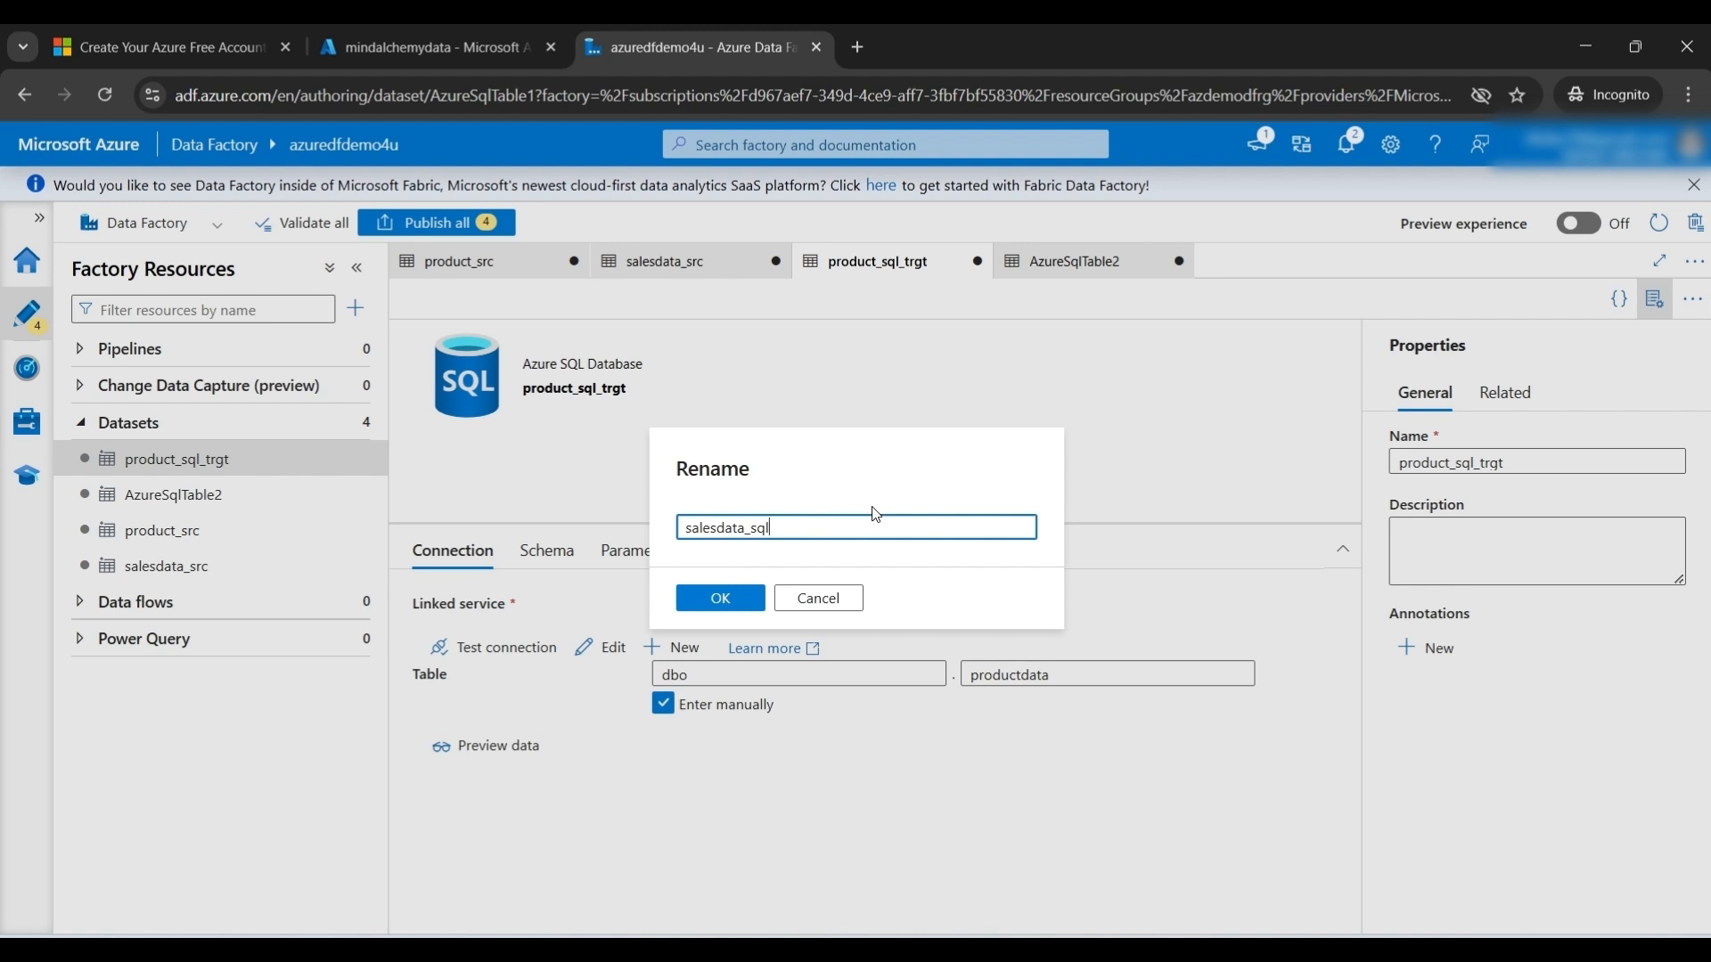
text(_trgt)
click(726, 609)
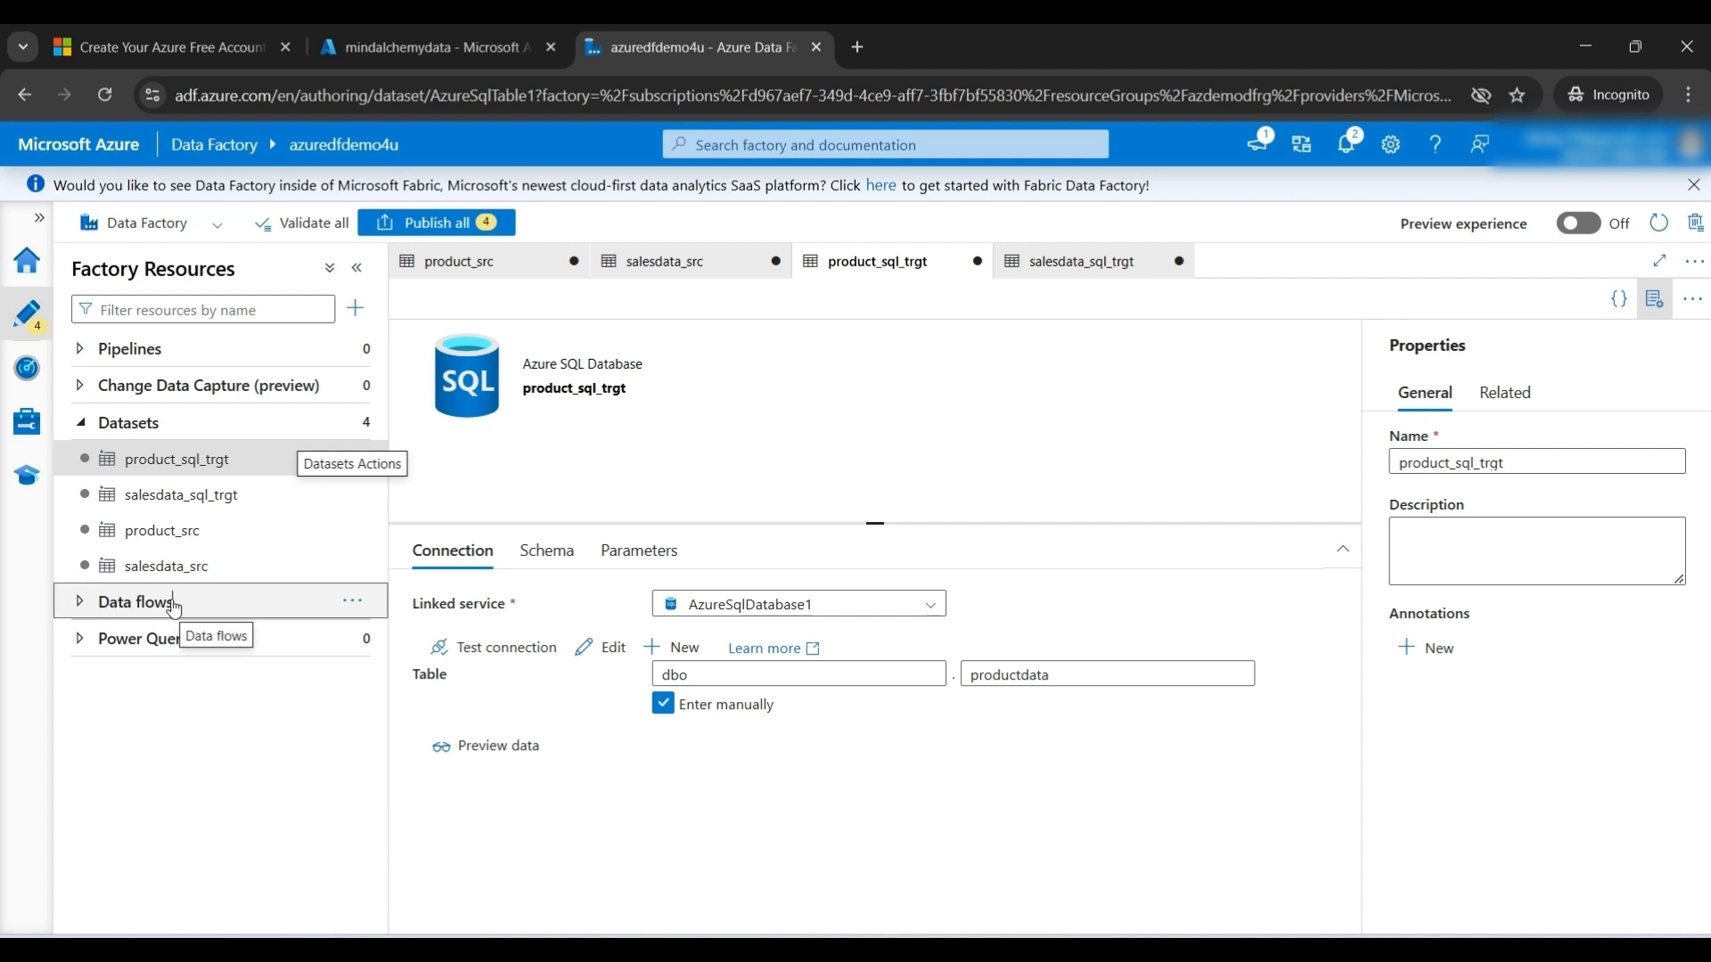
- Create a new data flow in the factory and add a first source to its canvas
click(352, 601)
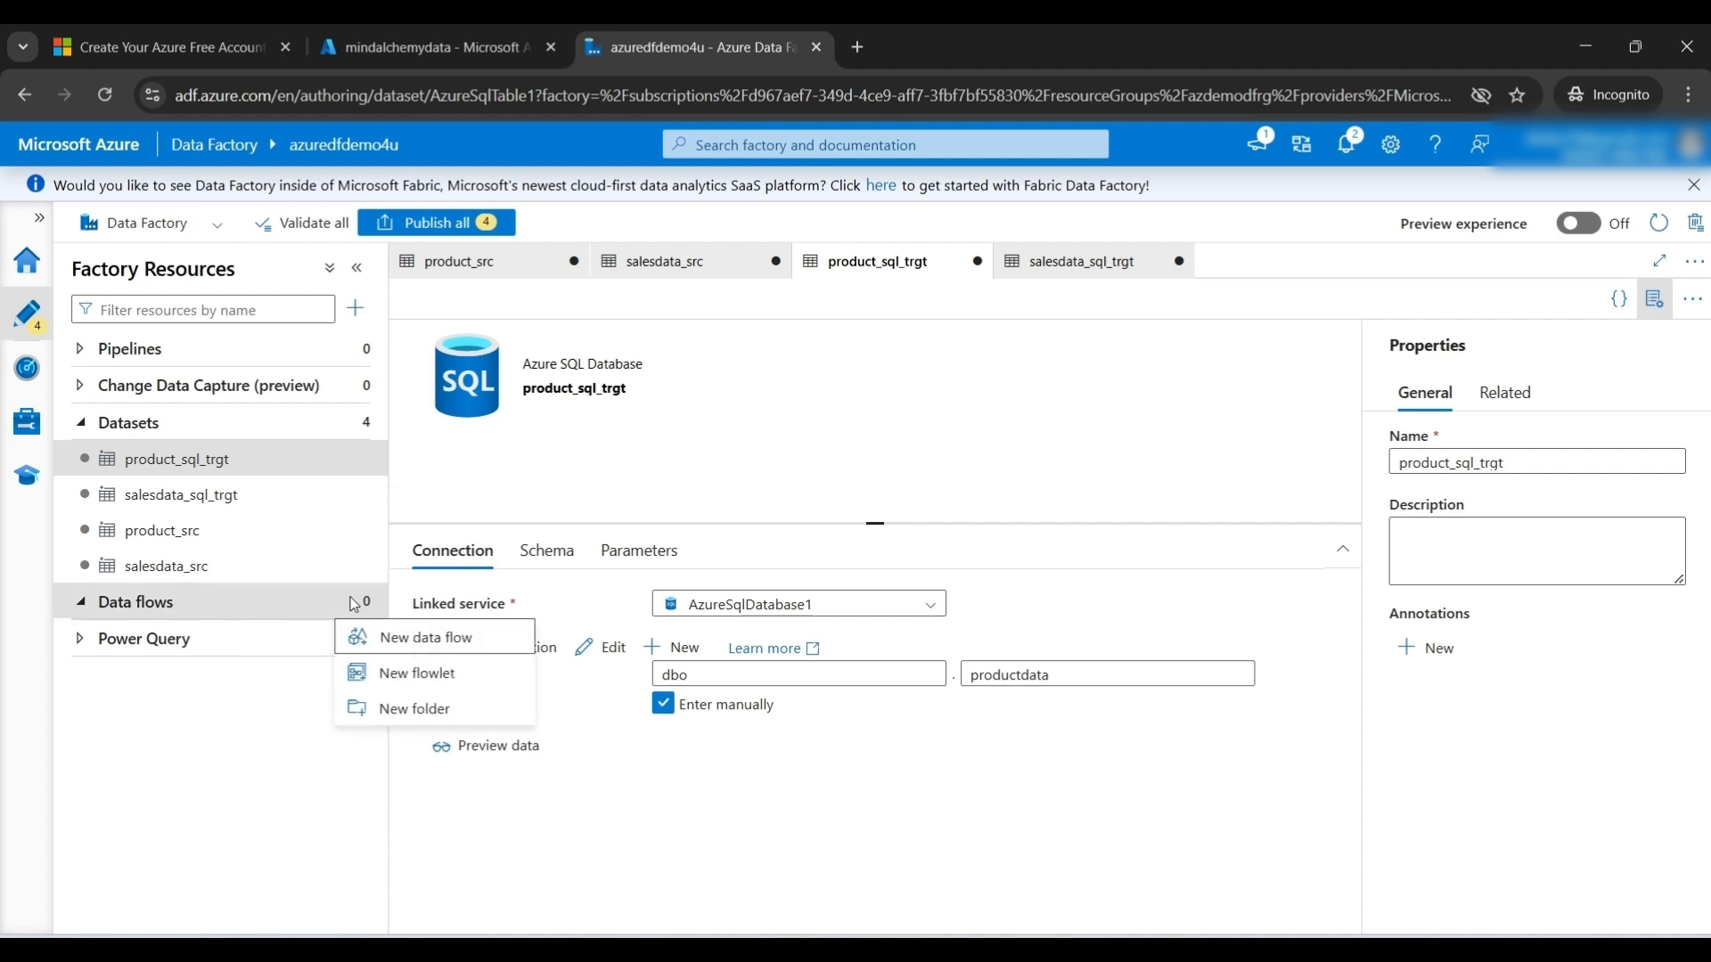
click(407, 640)
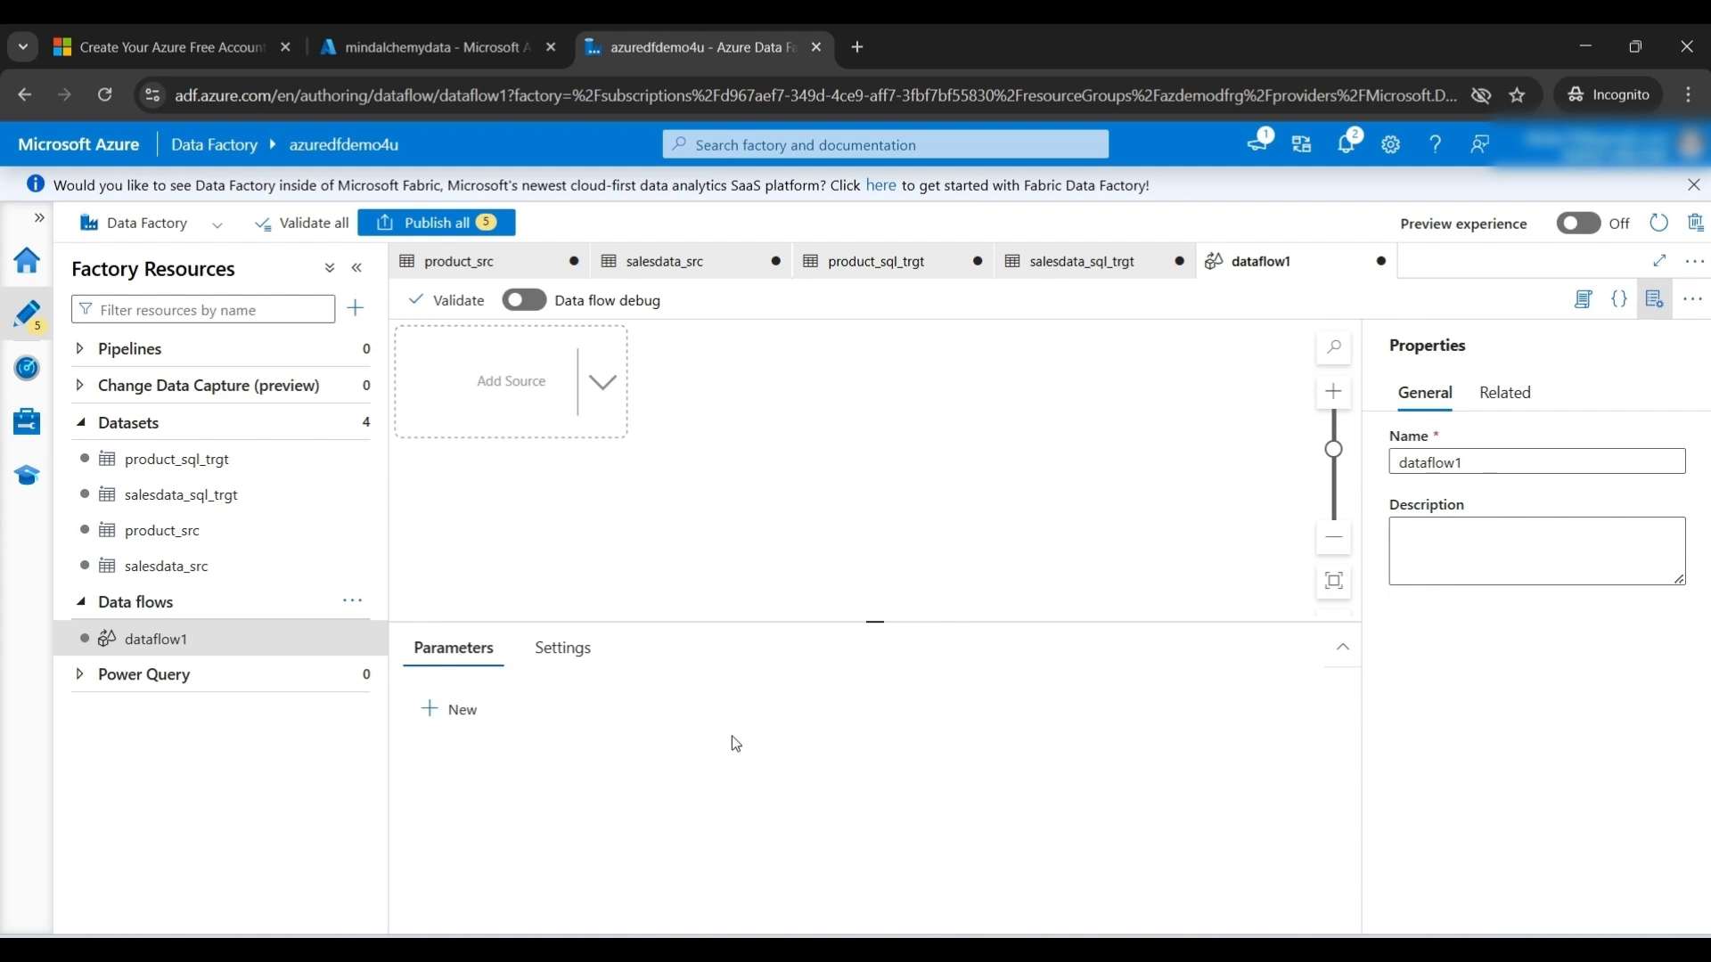
click(610, 383)
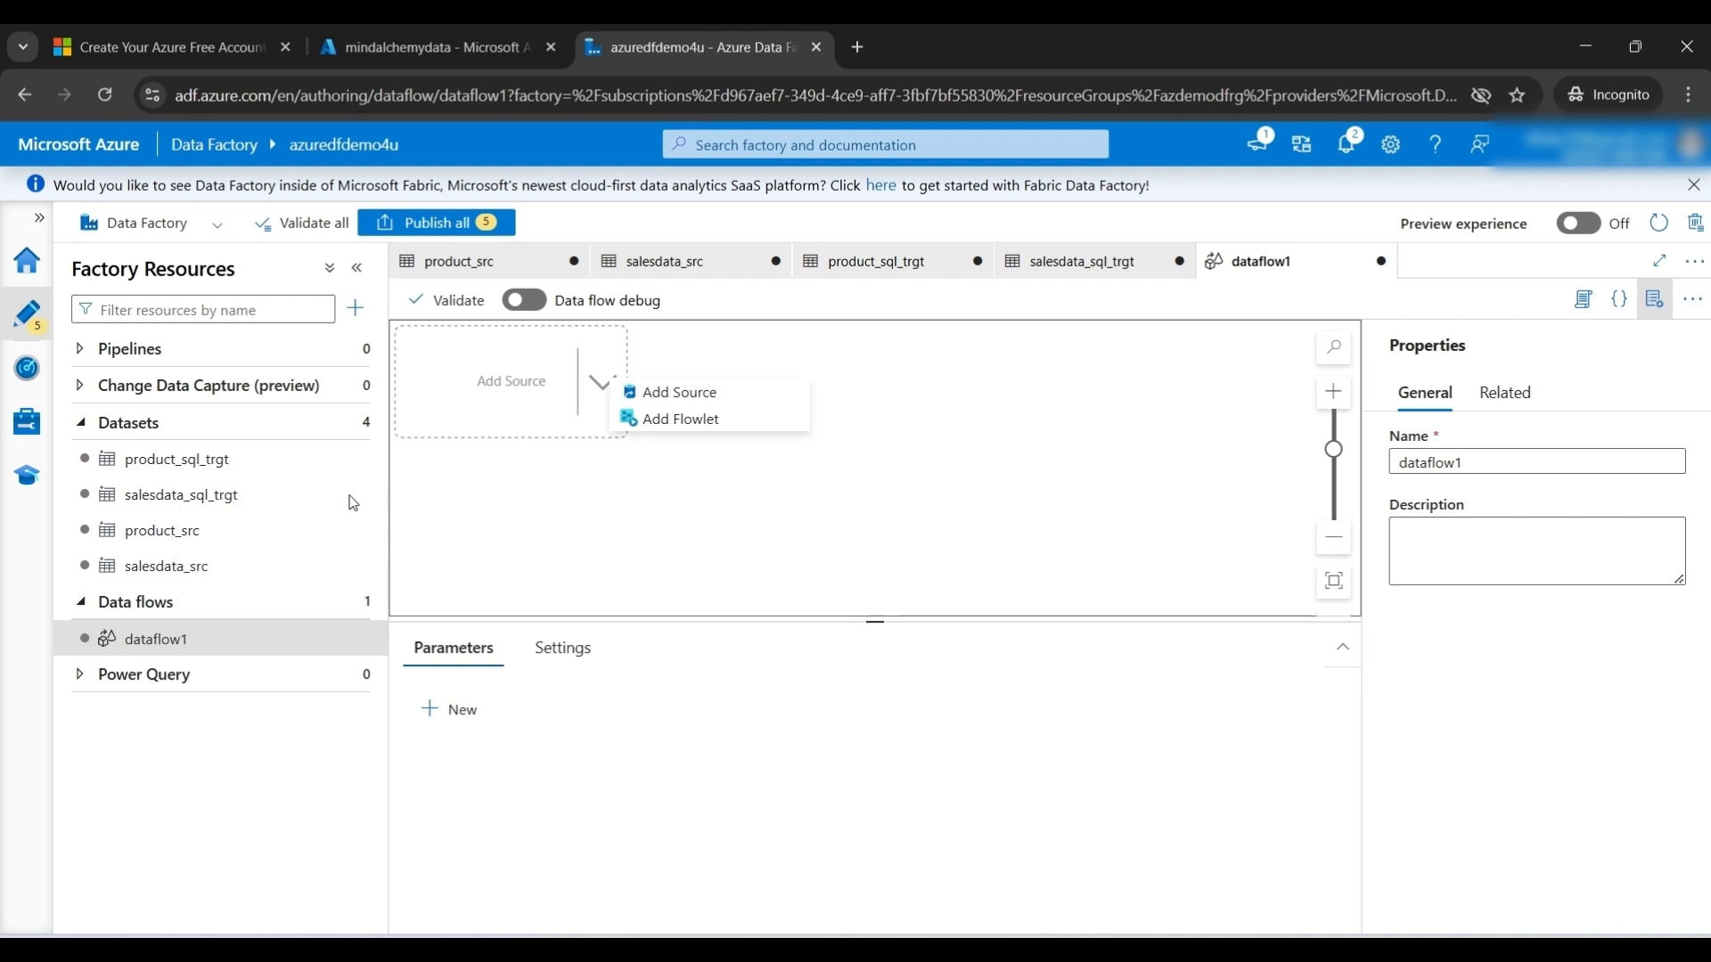
click(680, 394)
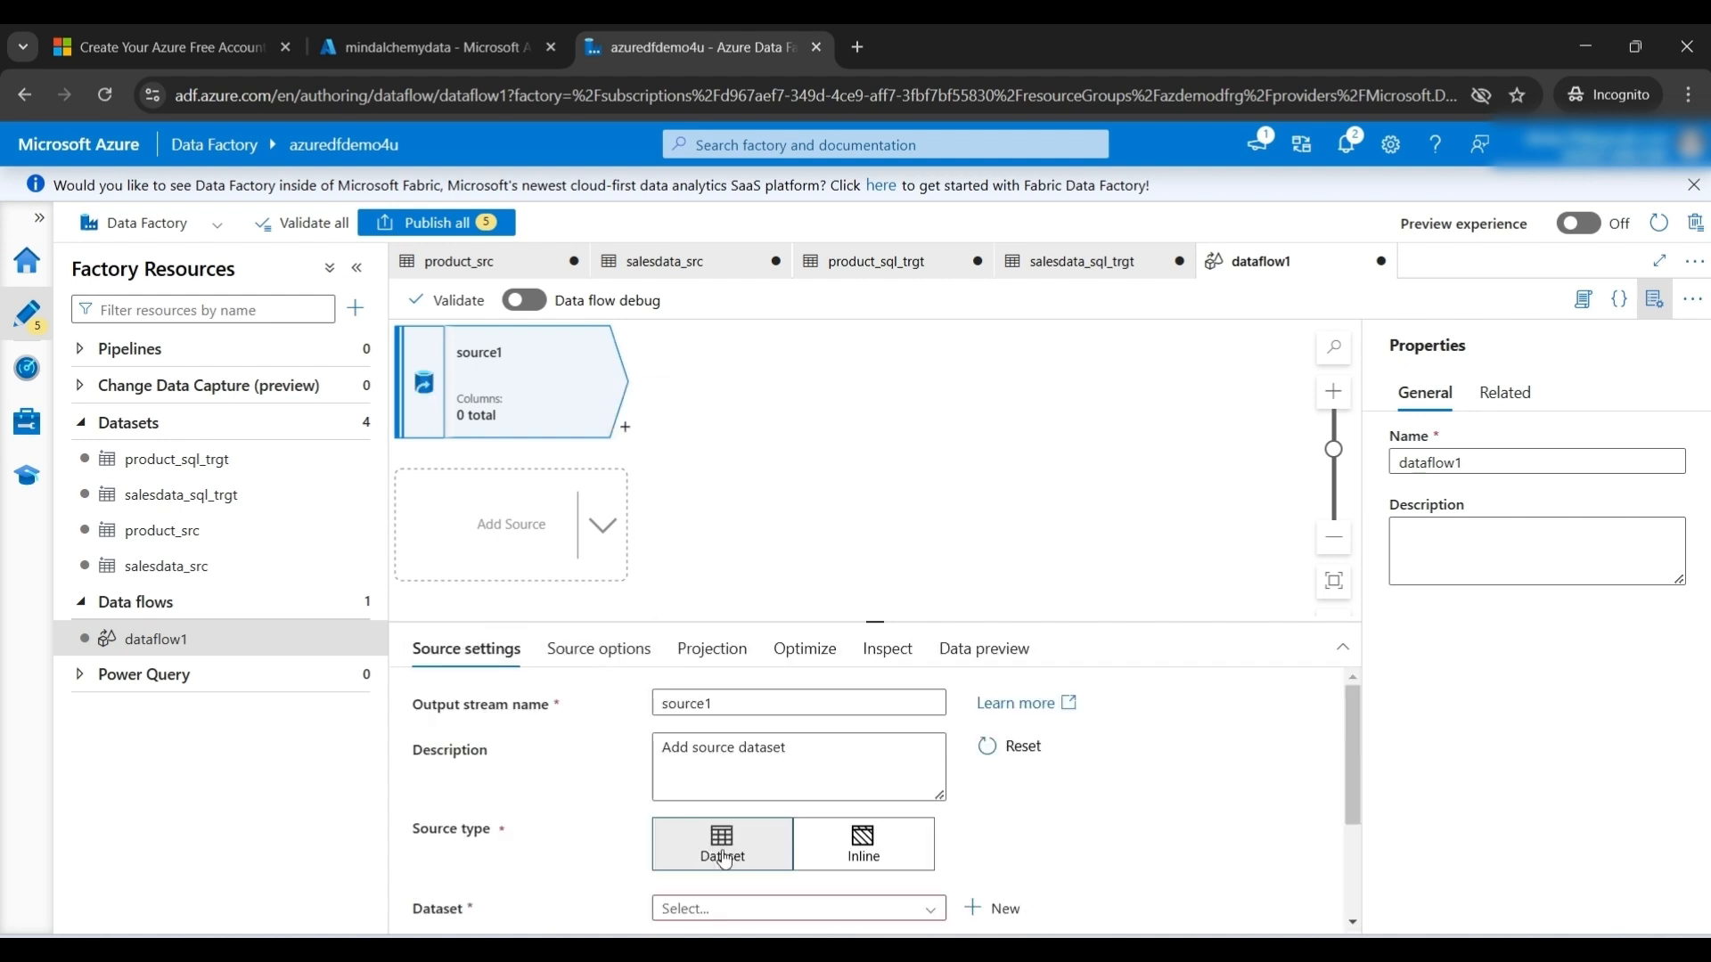
- Use product_src as source1's dataset and review its source options, projection, optimization, column inspection and data preview
scroll(1236, 833, down, 2)
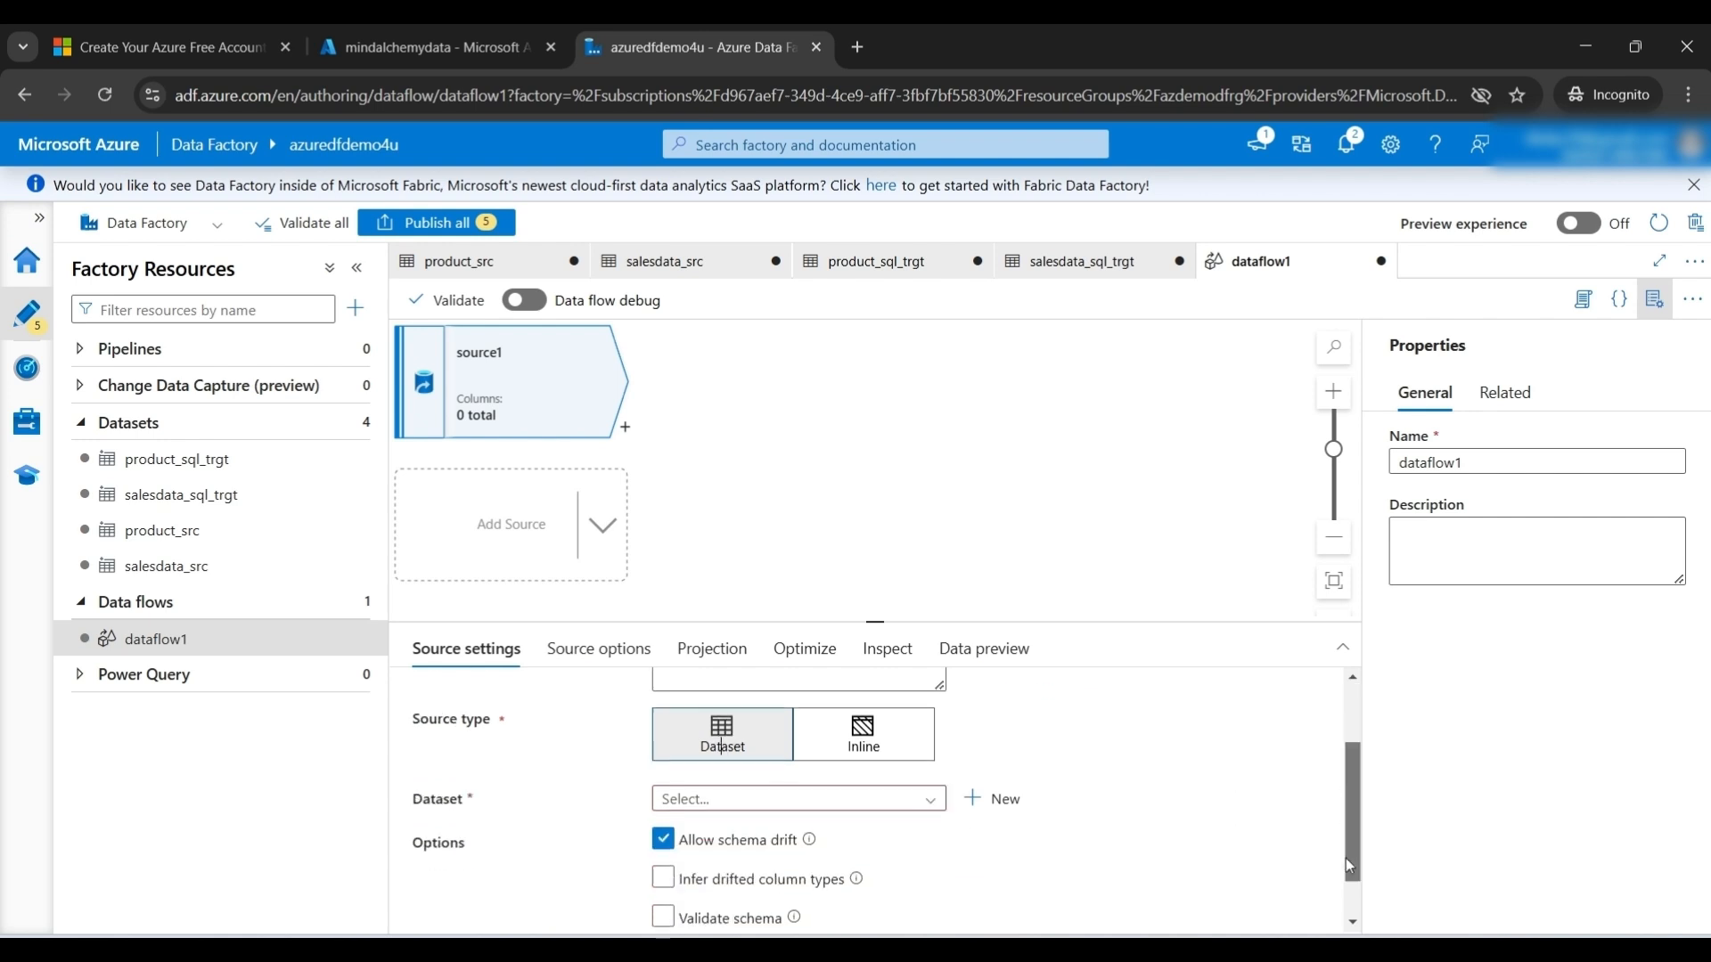
click(933, 751)
click(724, 850)
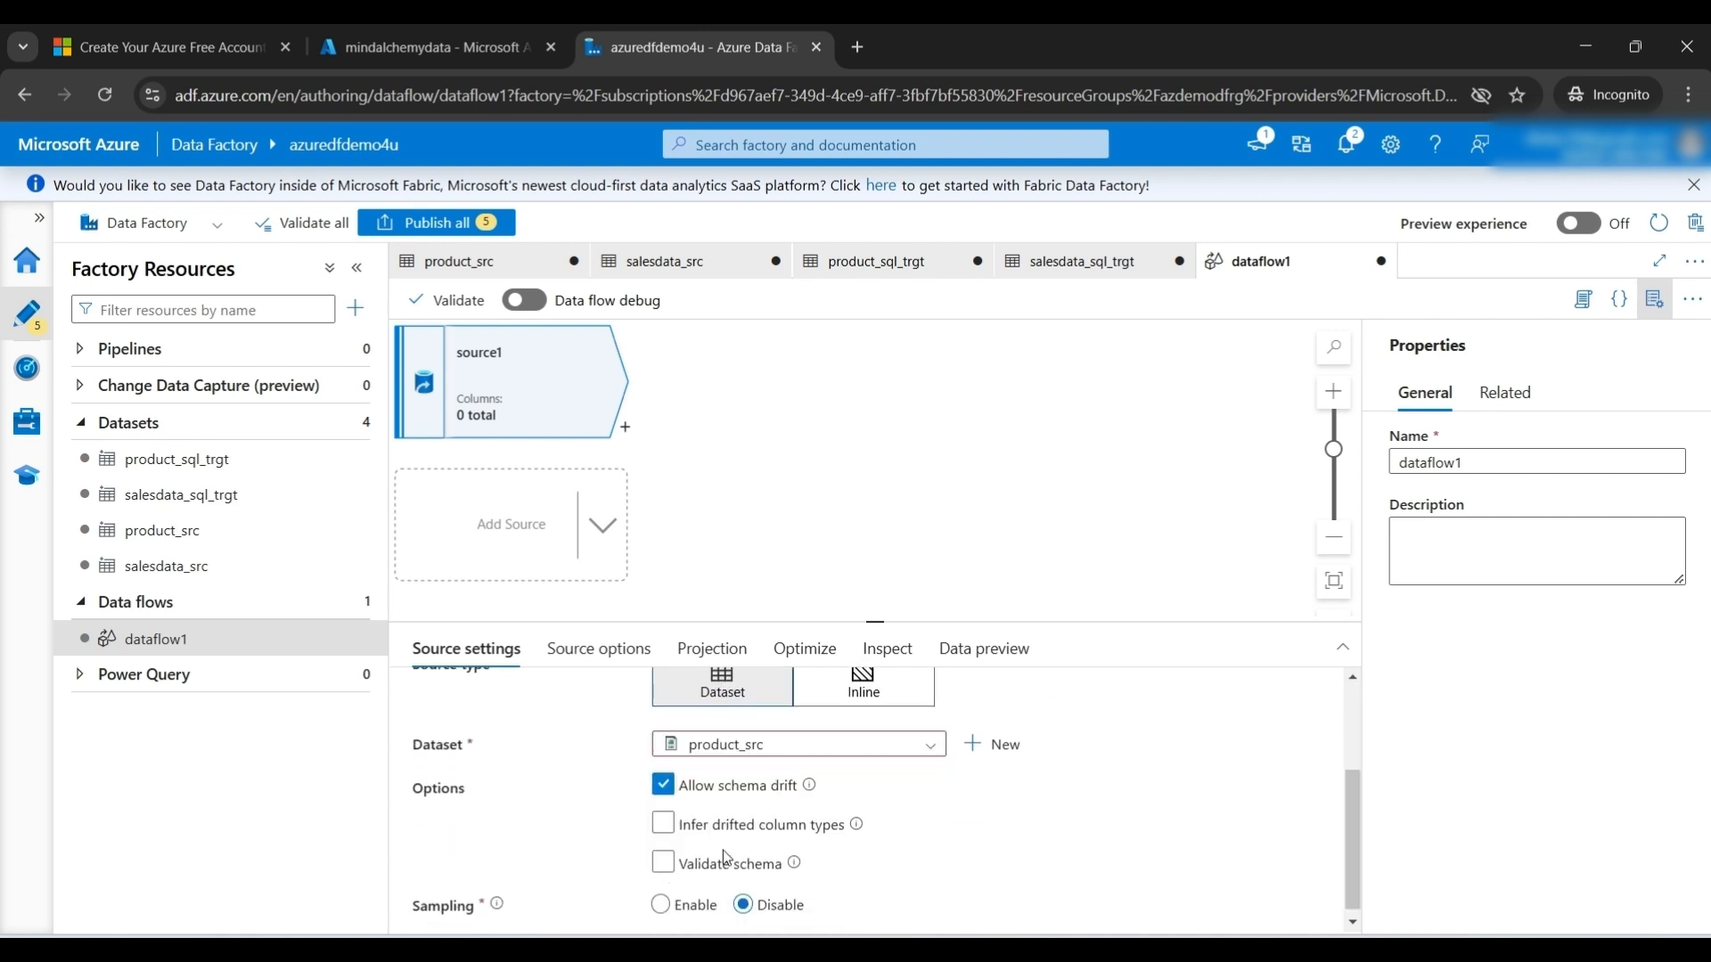
scroll(1000, 867, down, 1)
scroll(971, 837, up, 4)
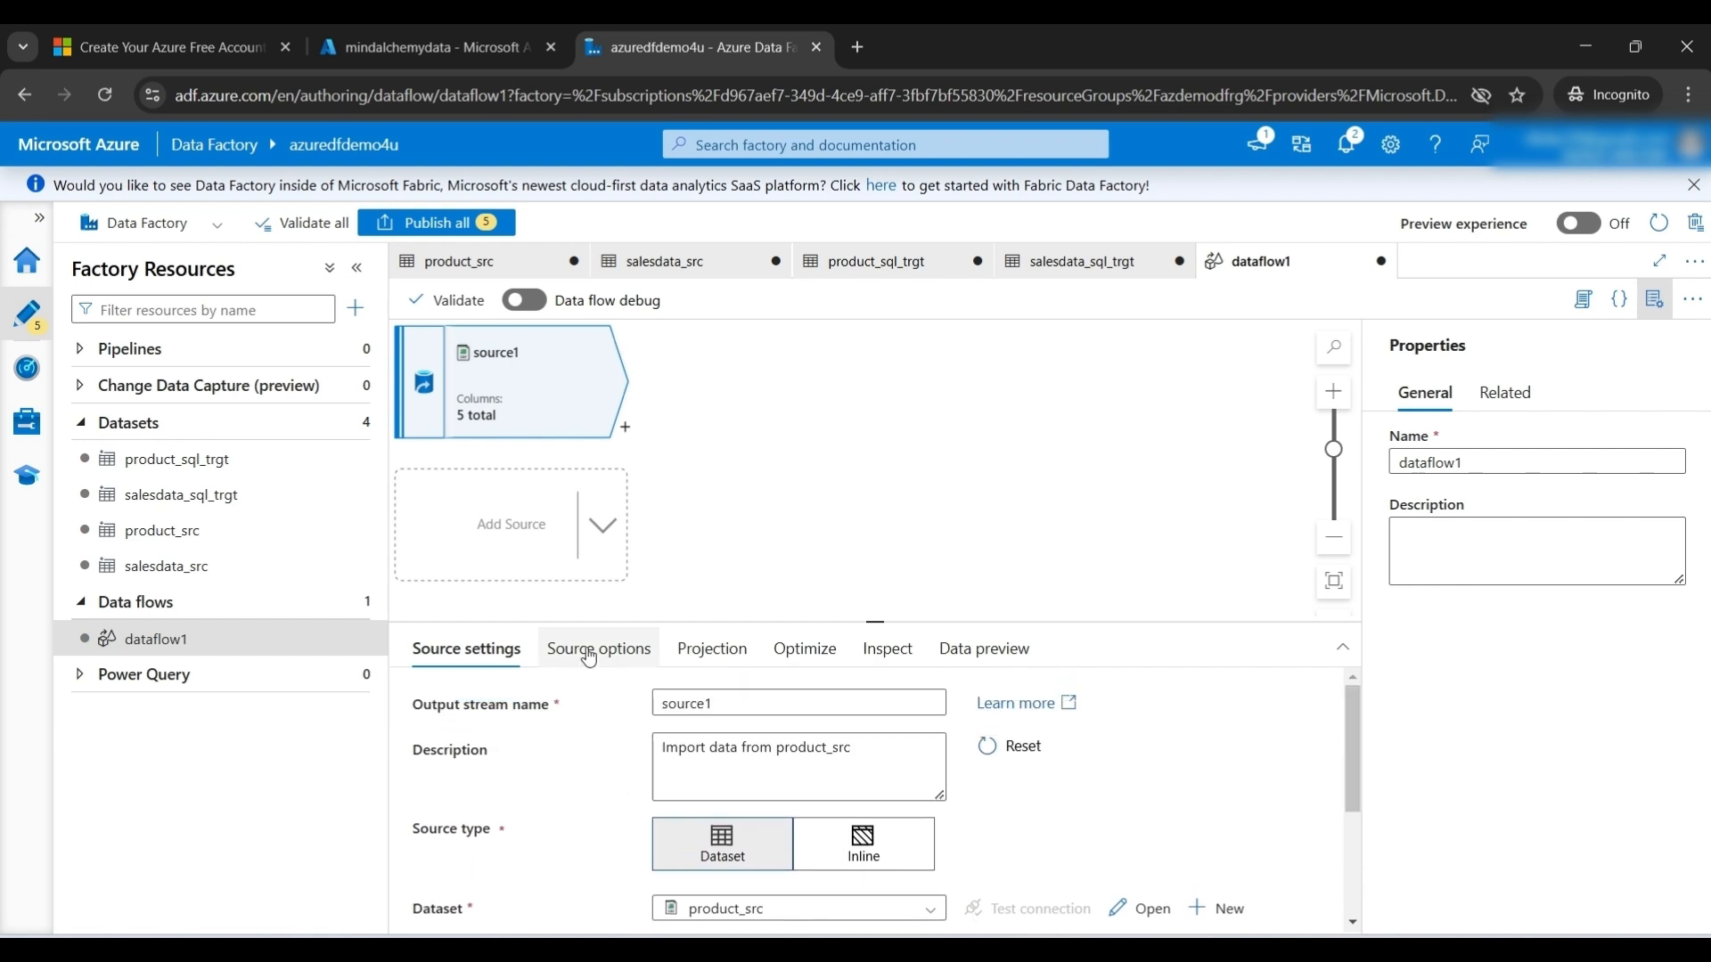
click(624, 649)
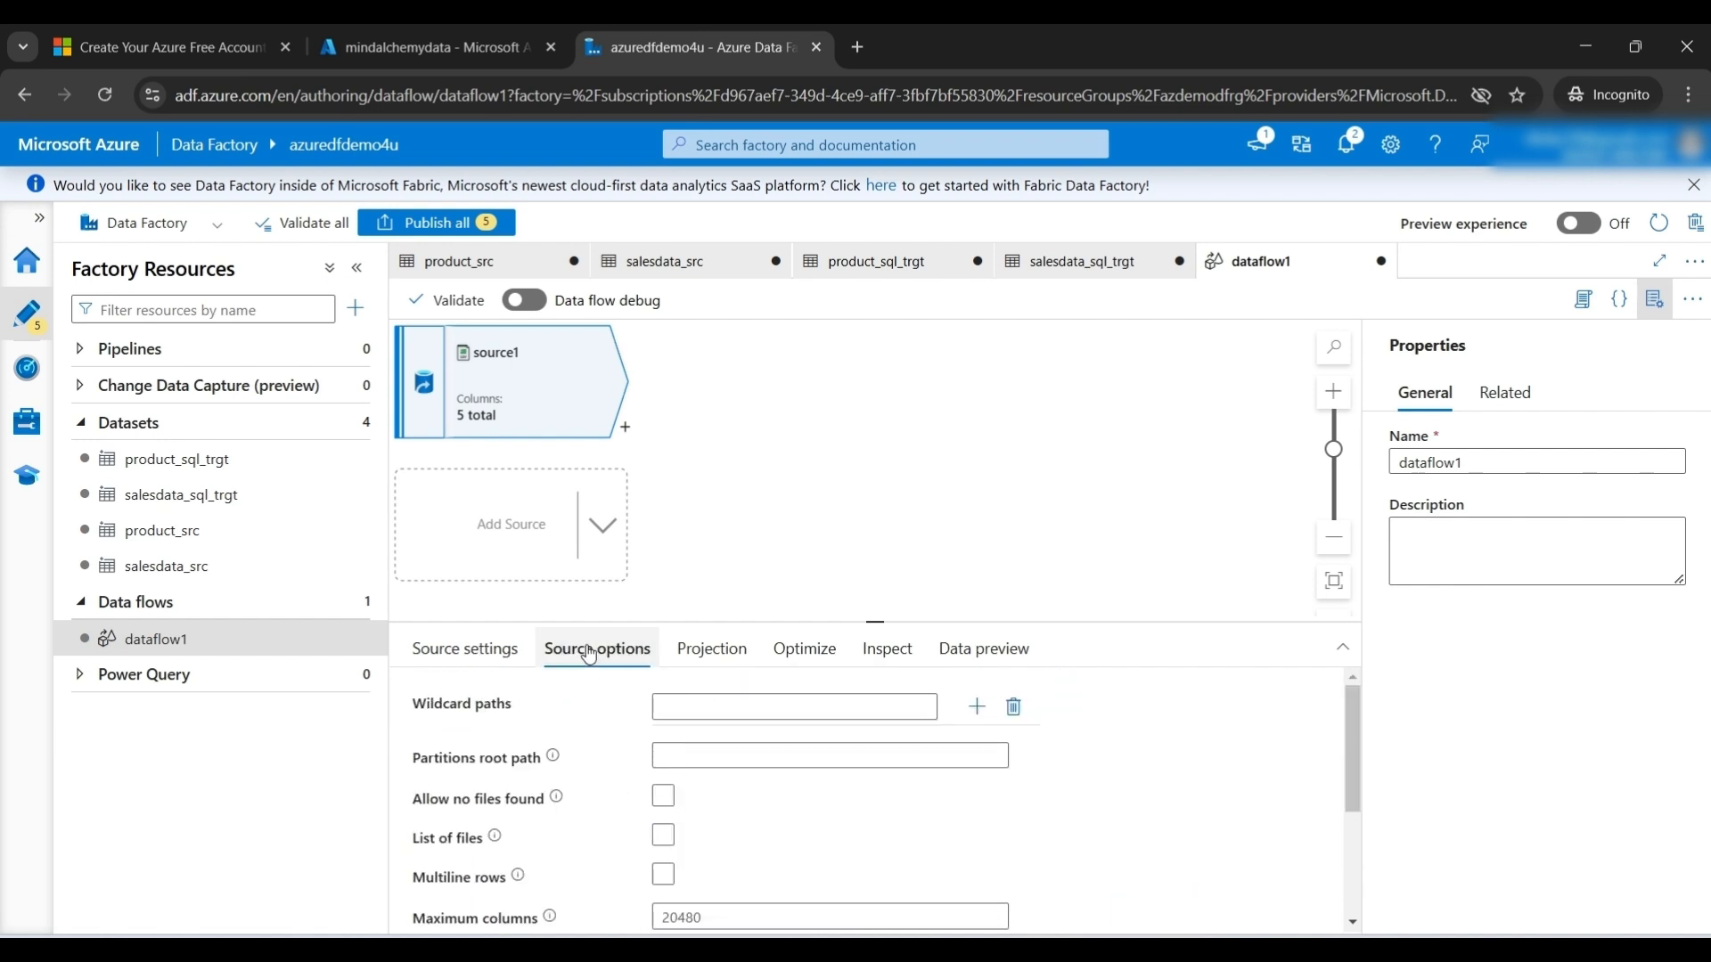
click(698, 651)
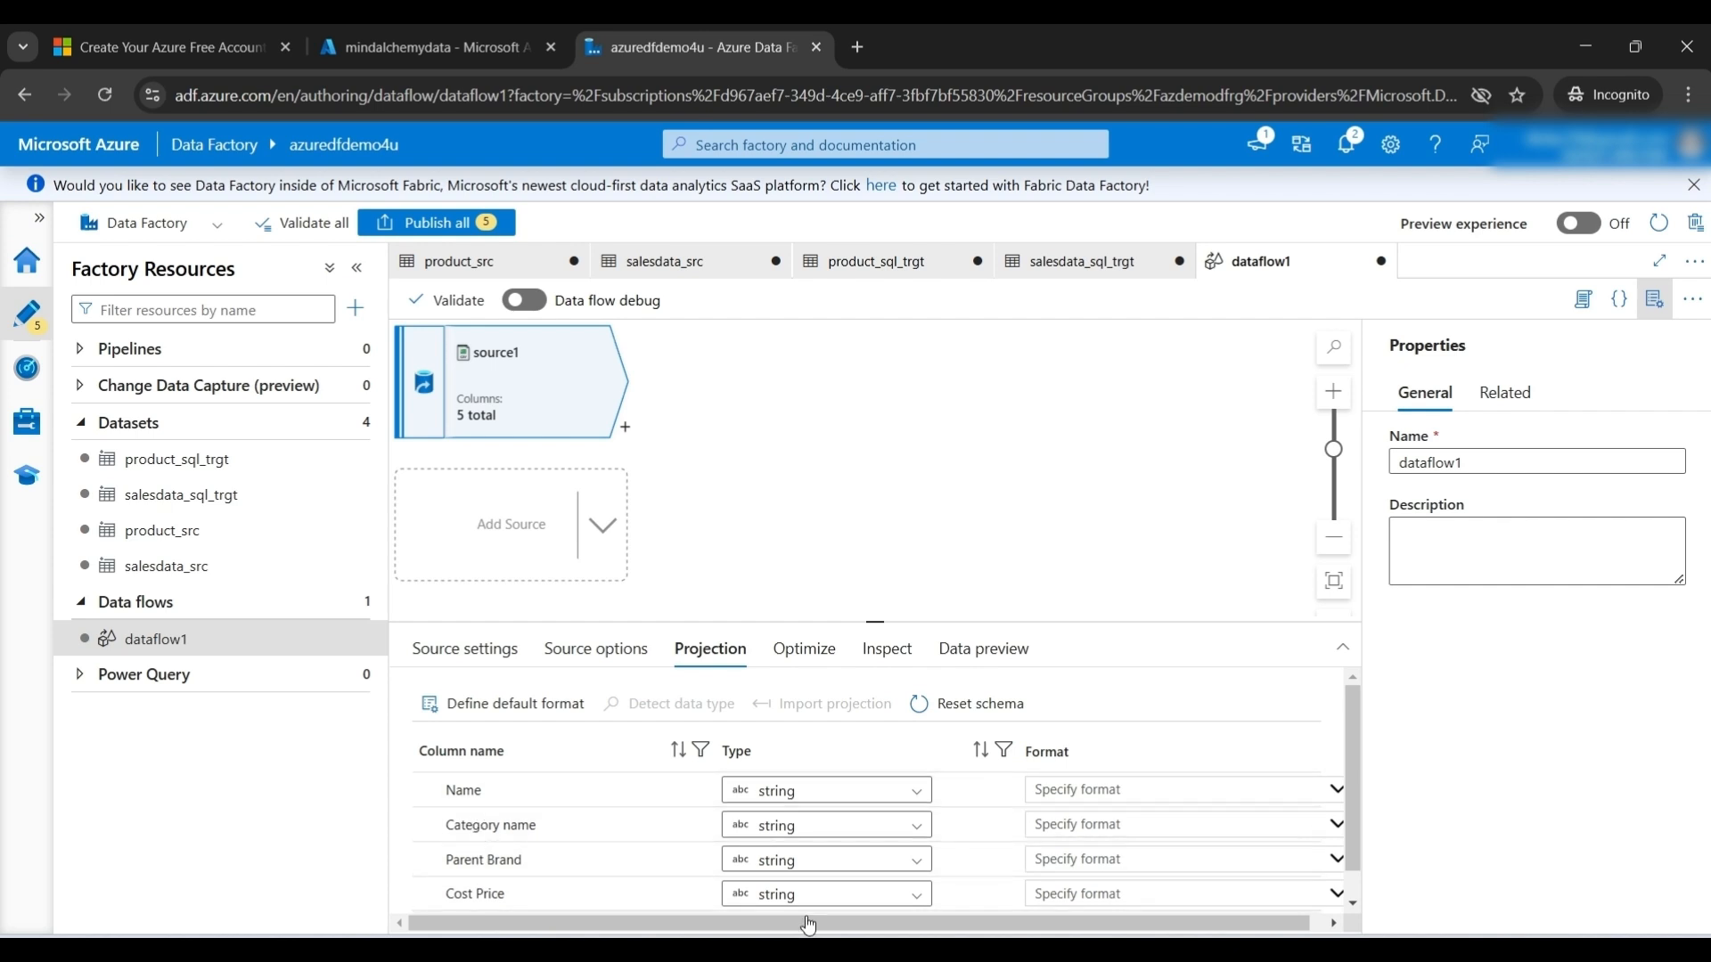
click(805, 660)
click(883, 653)
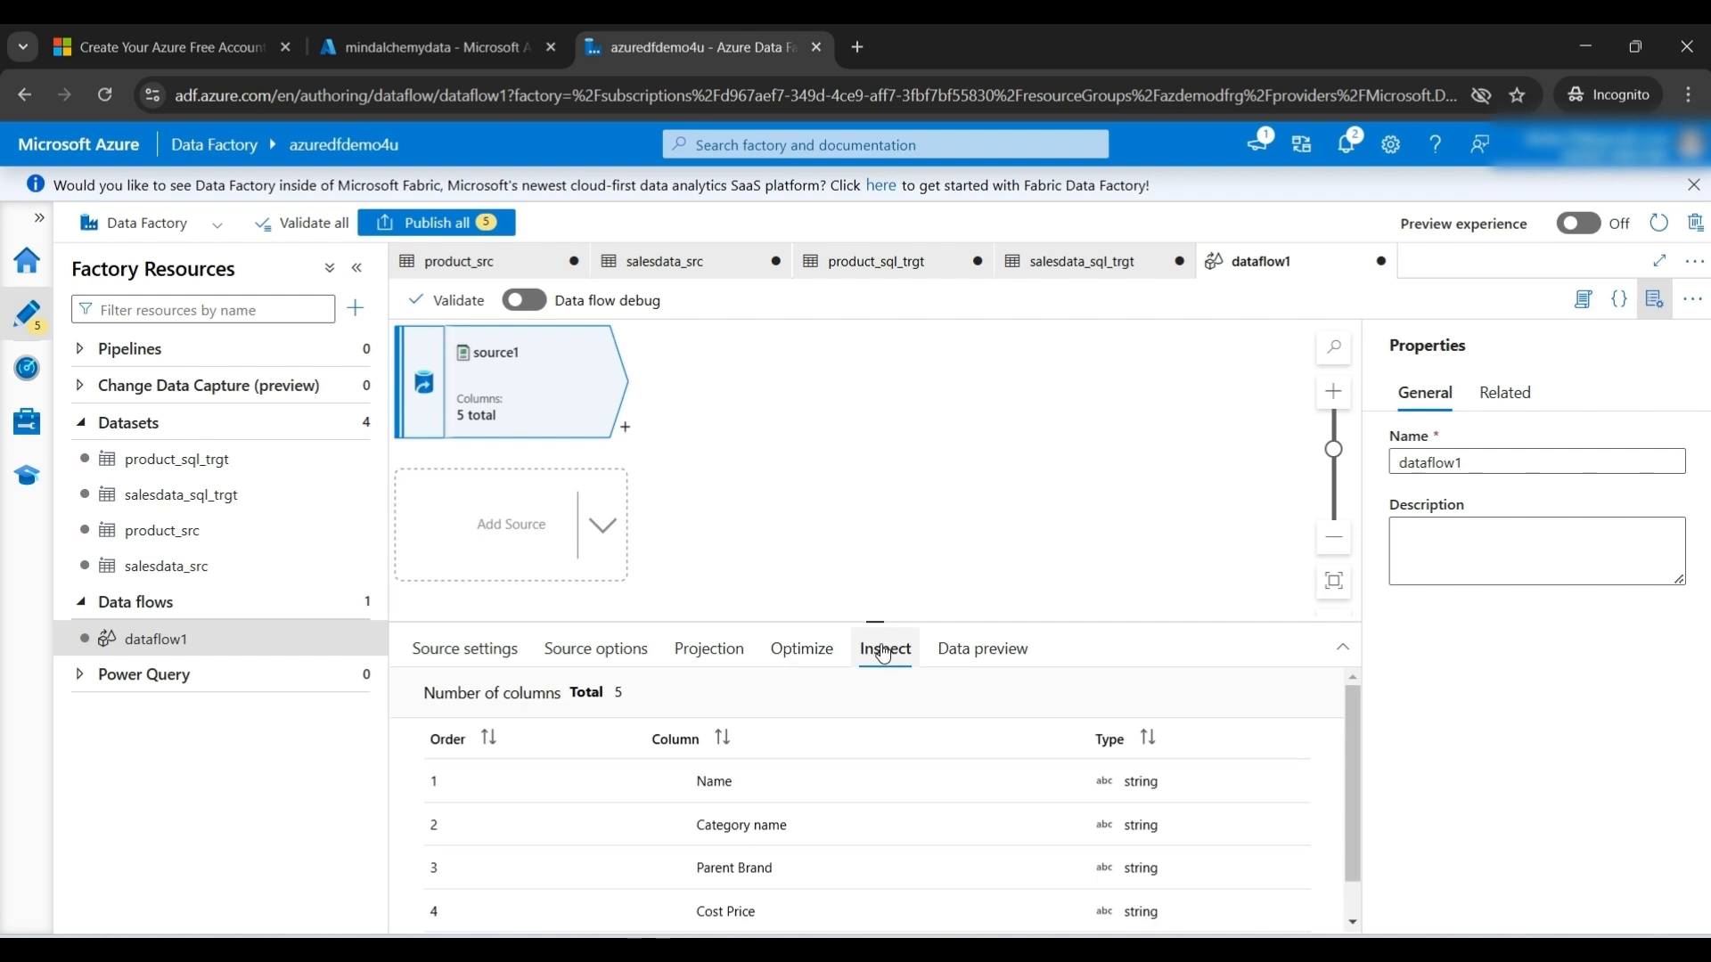
click(966, 659)
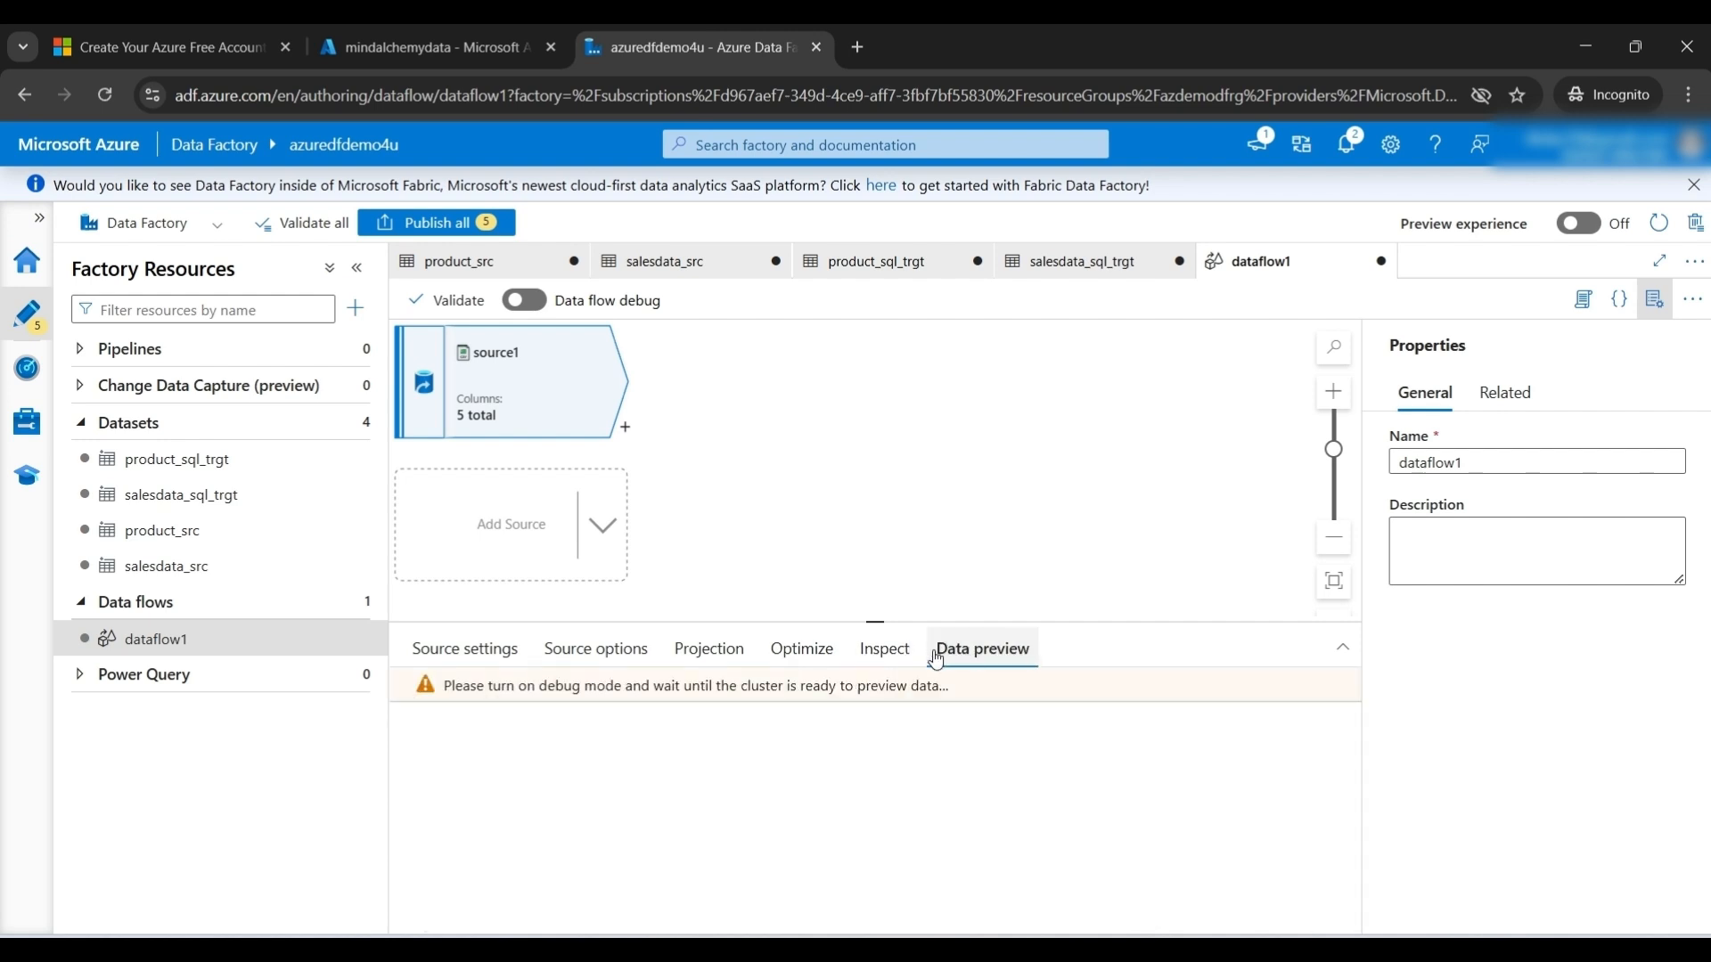
- Look through the available transformations for source1 and add a Derived Column transformation after it
click(621, 432)
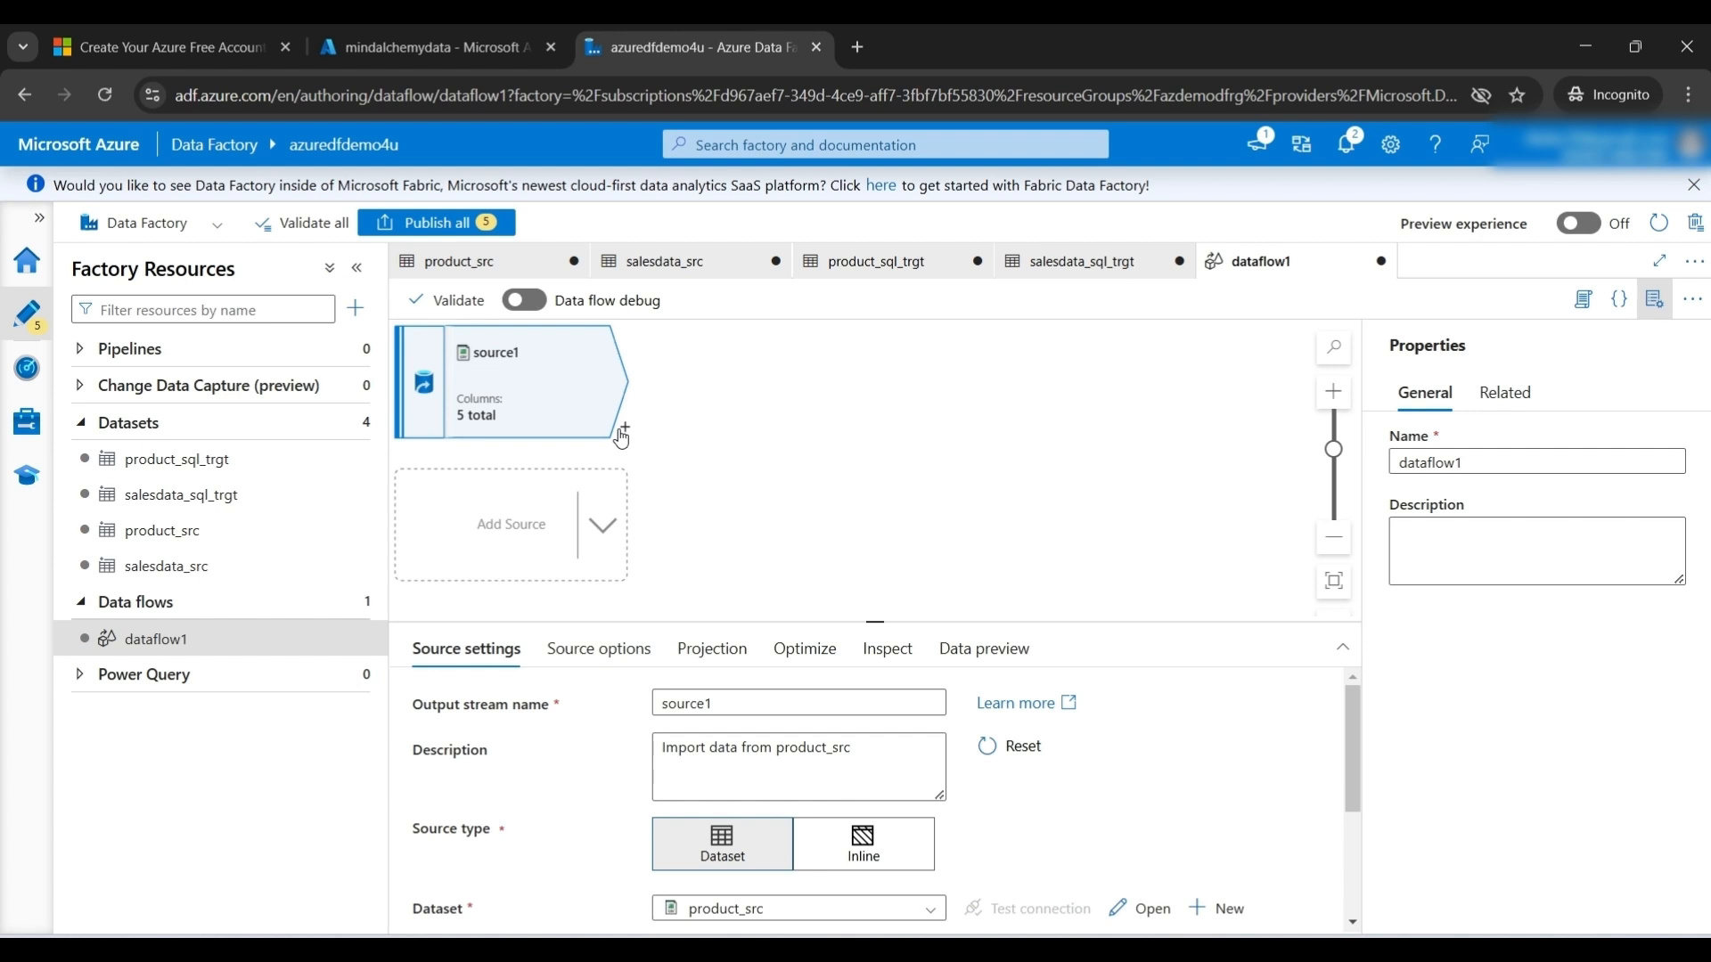
click(626, 429)
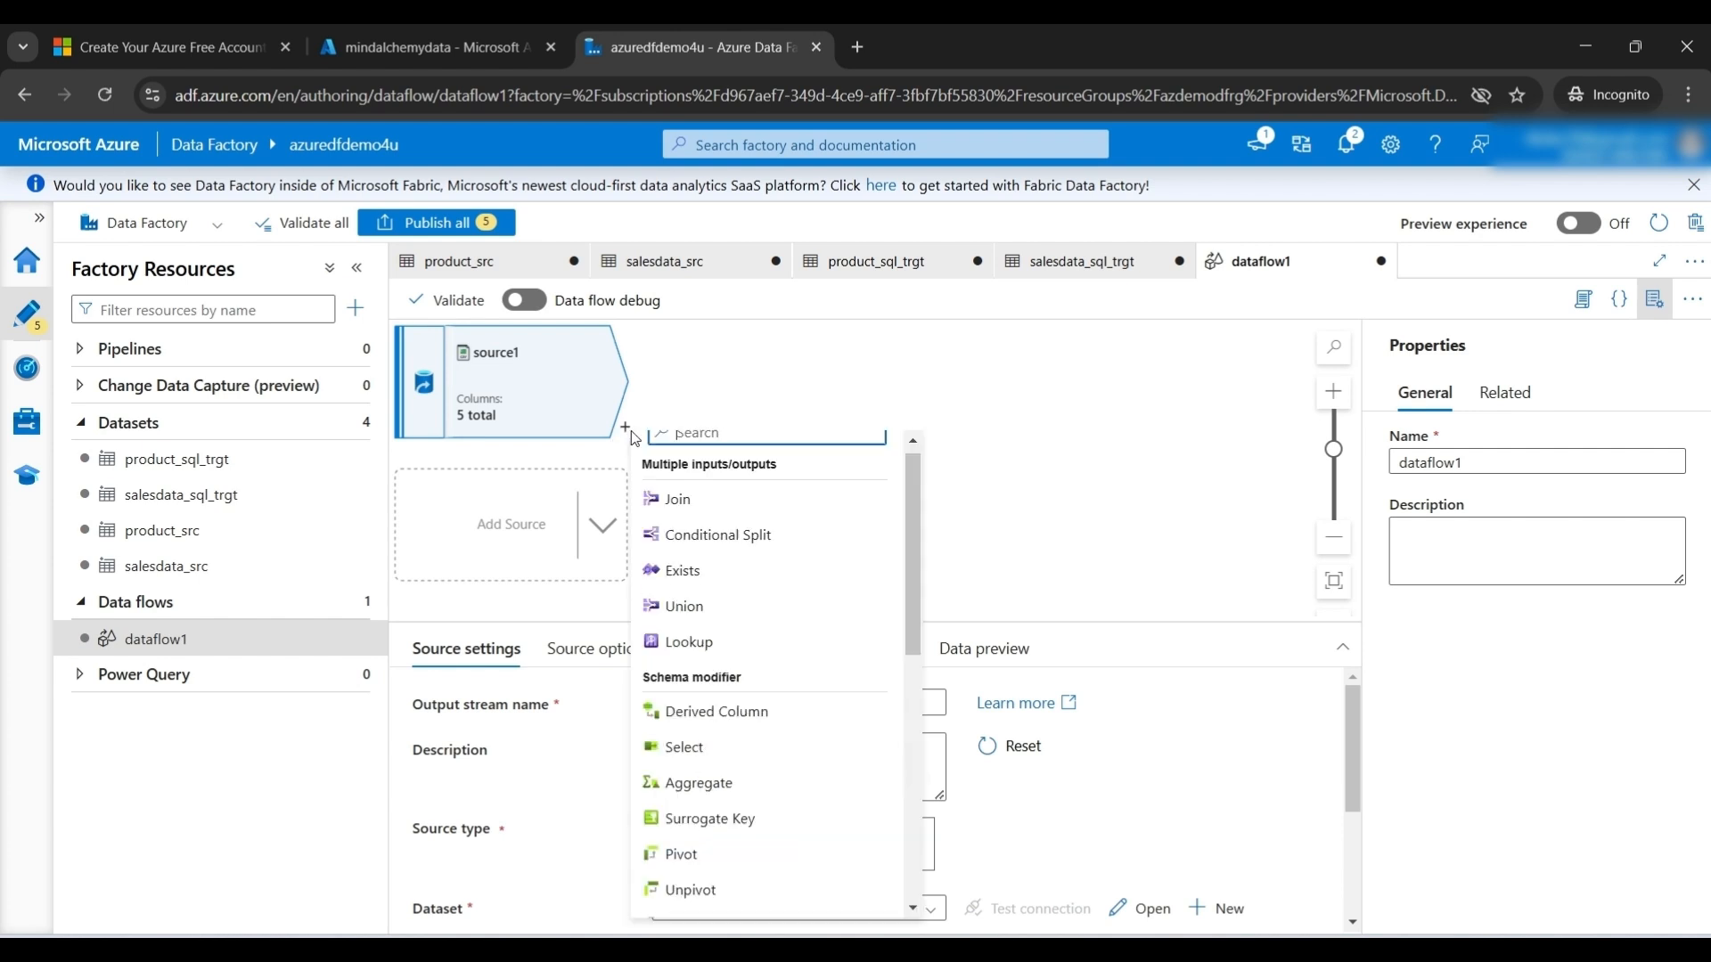
drag(906, 475, 908, 456)
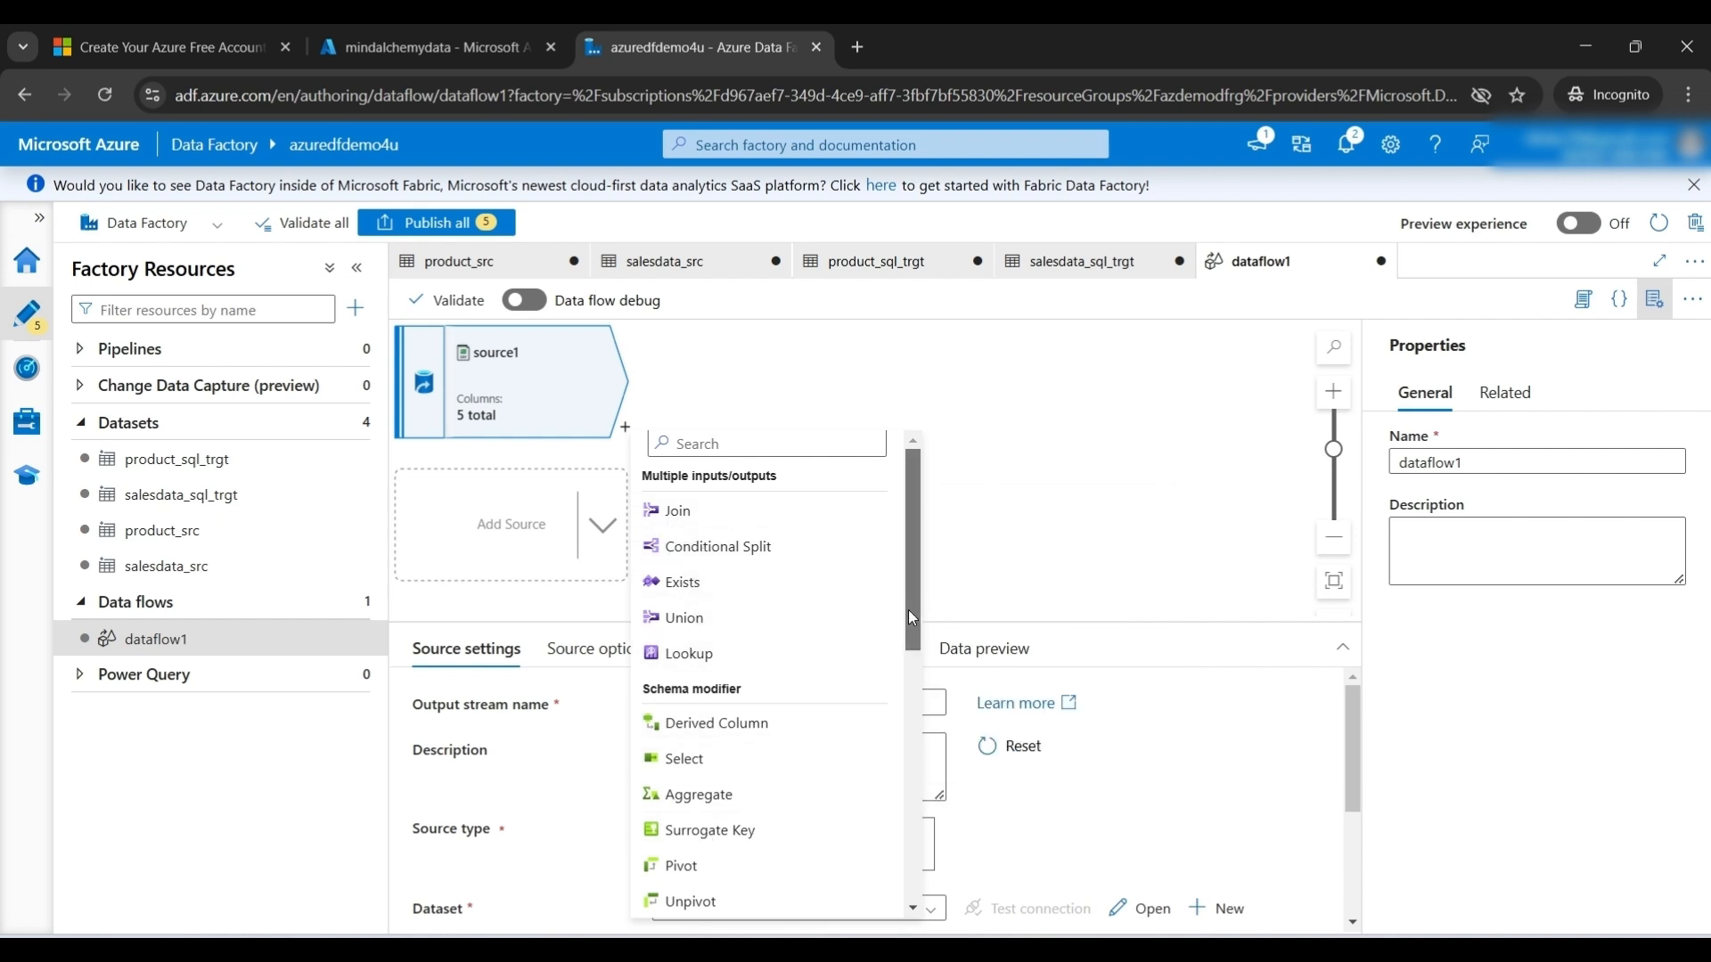
drag(909, 614, 915, 903)
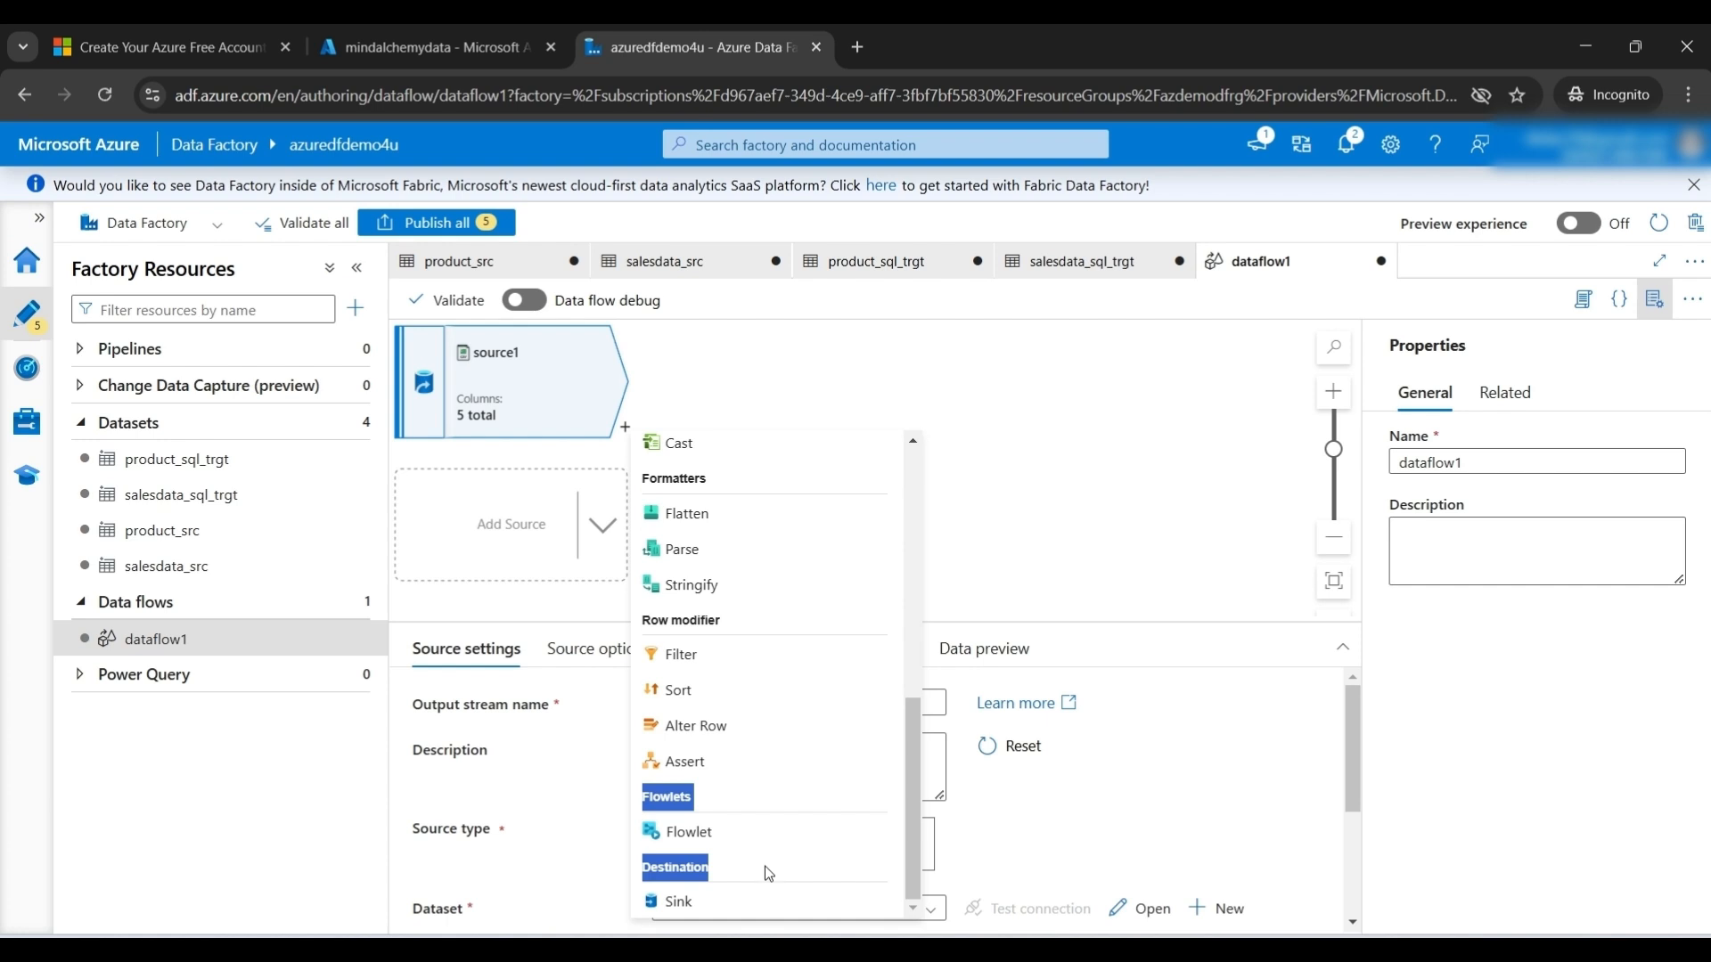
click(812, 870)
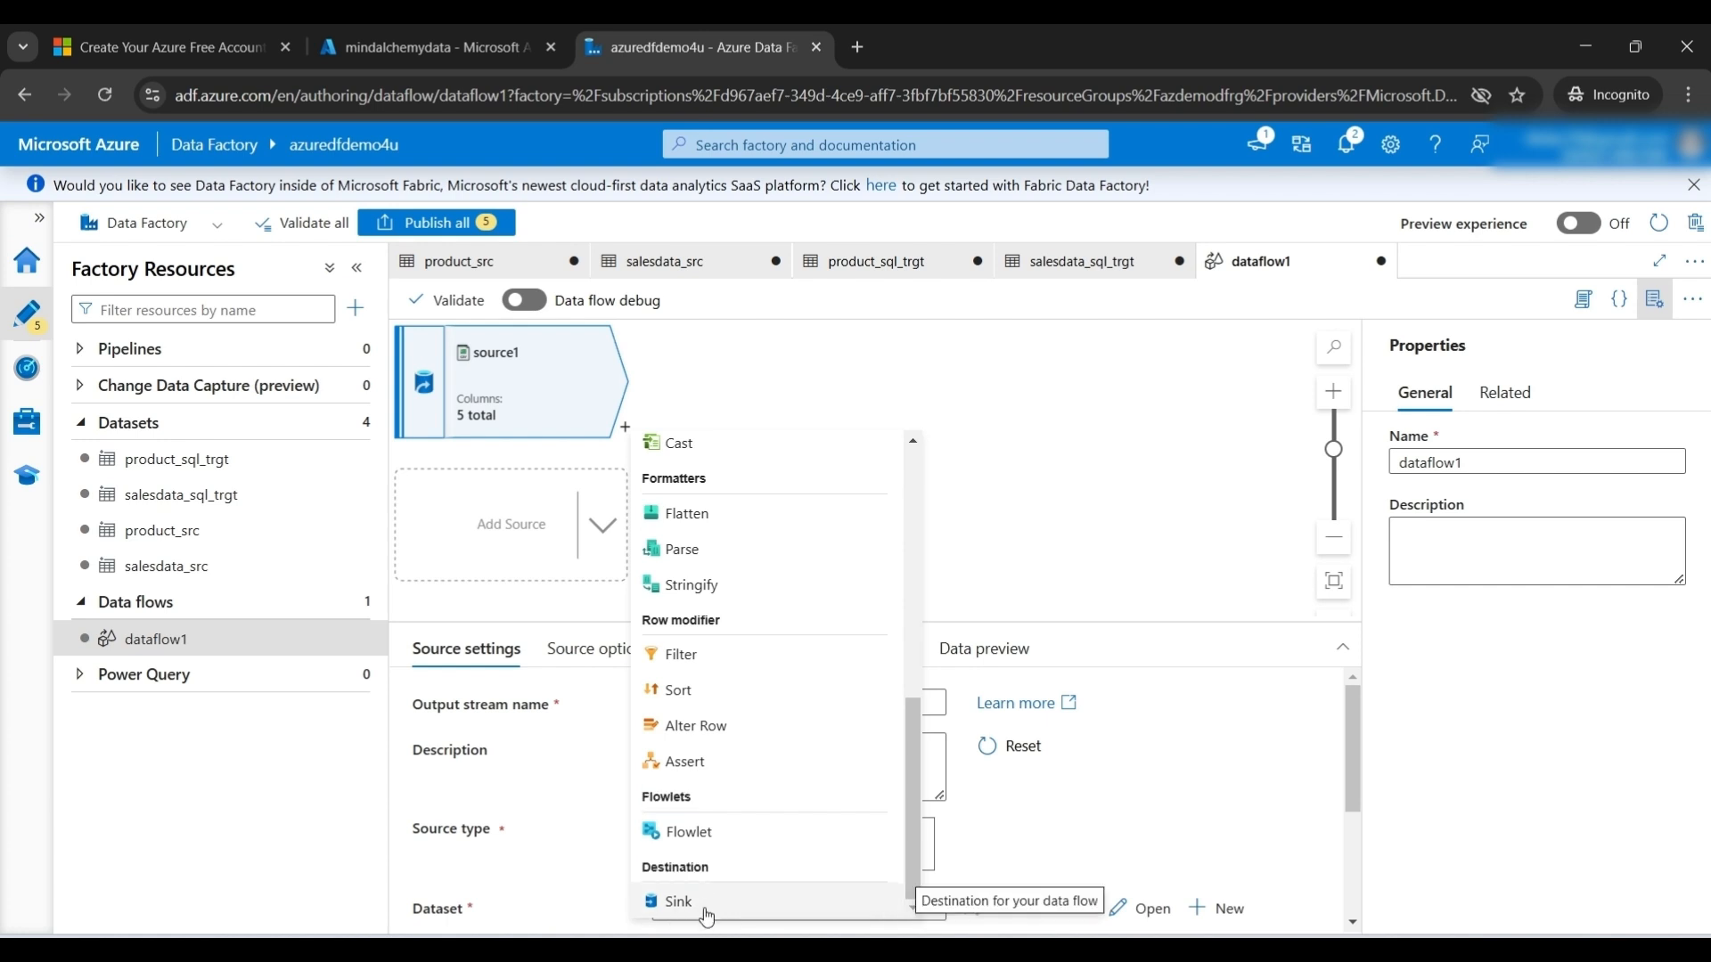
drag(906, 845, 908, 590)
scroll(891, 606, down, 1)
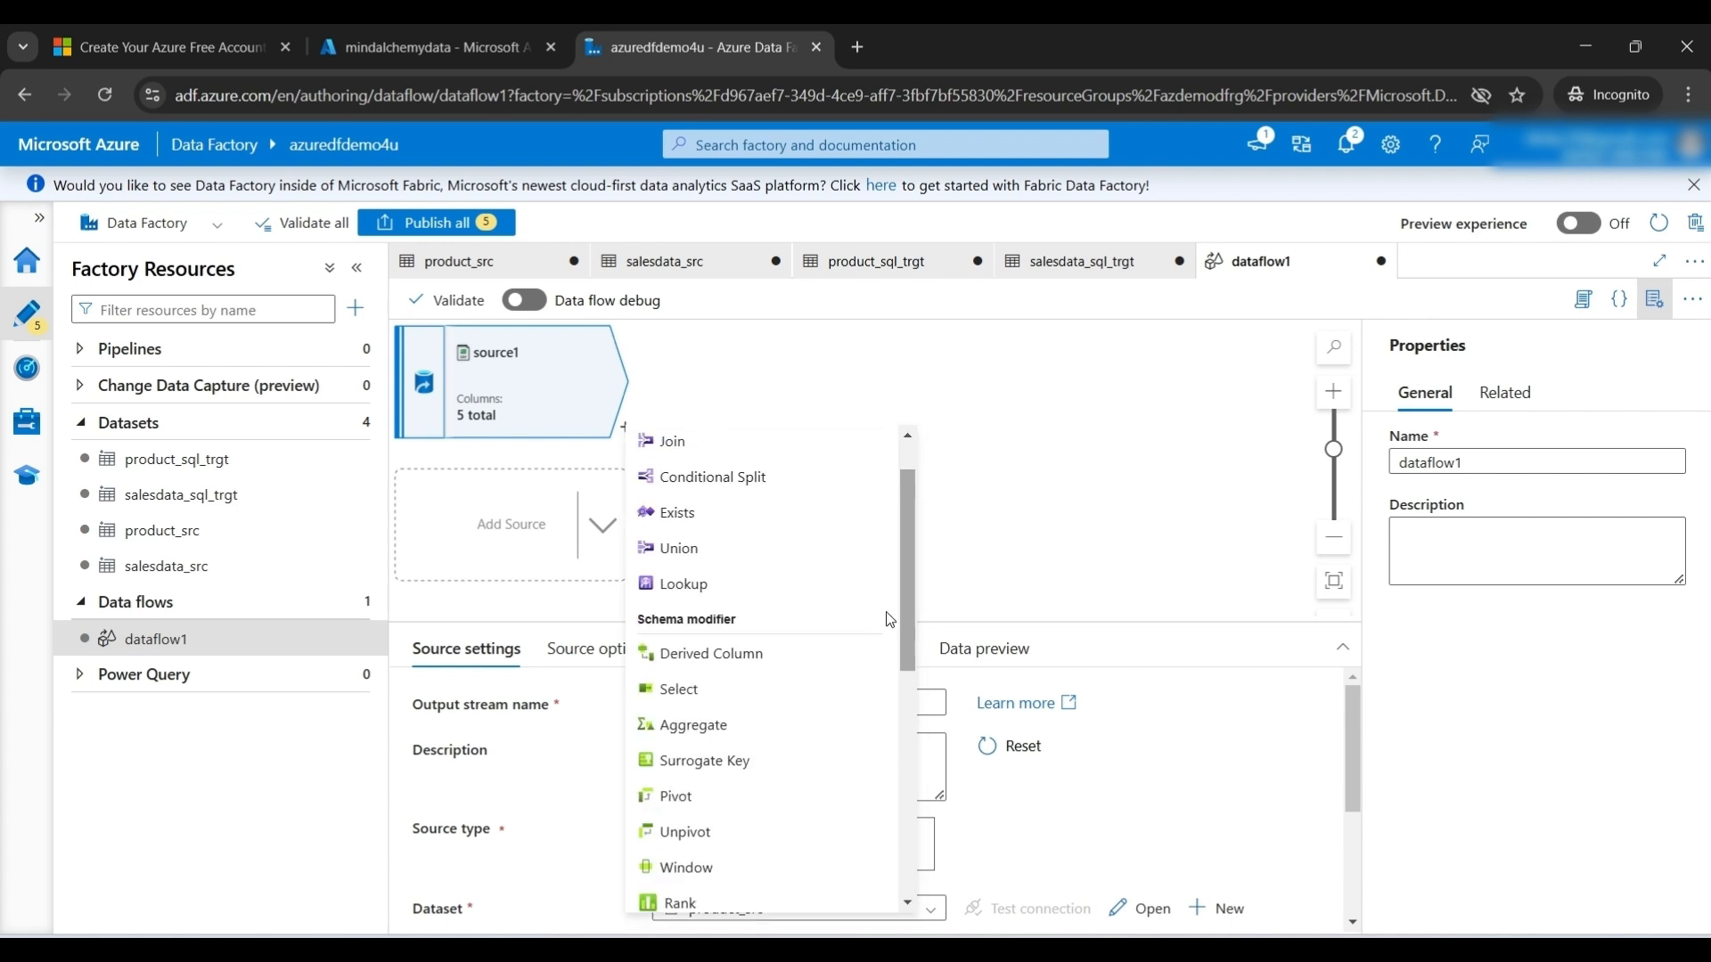
click(712, 655)
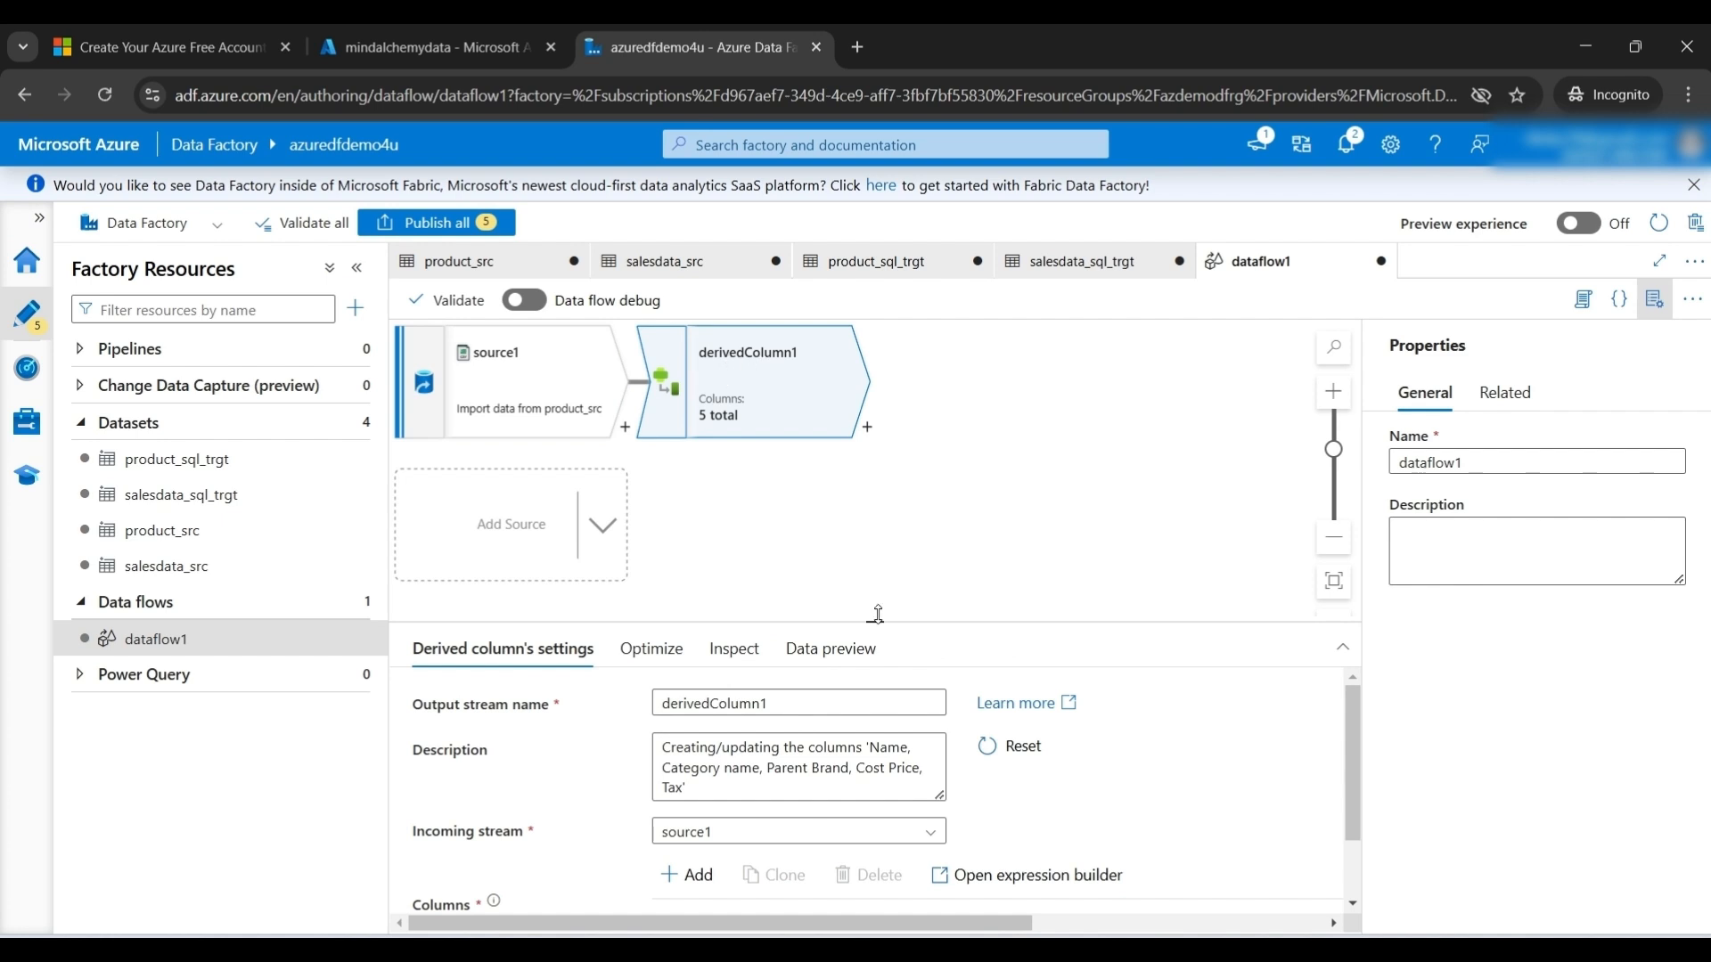
- Name the new column in the derivedColumn1 transformation New_Category
drag(877, 614, 874, 512)
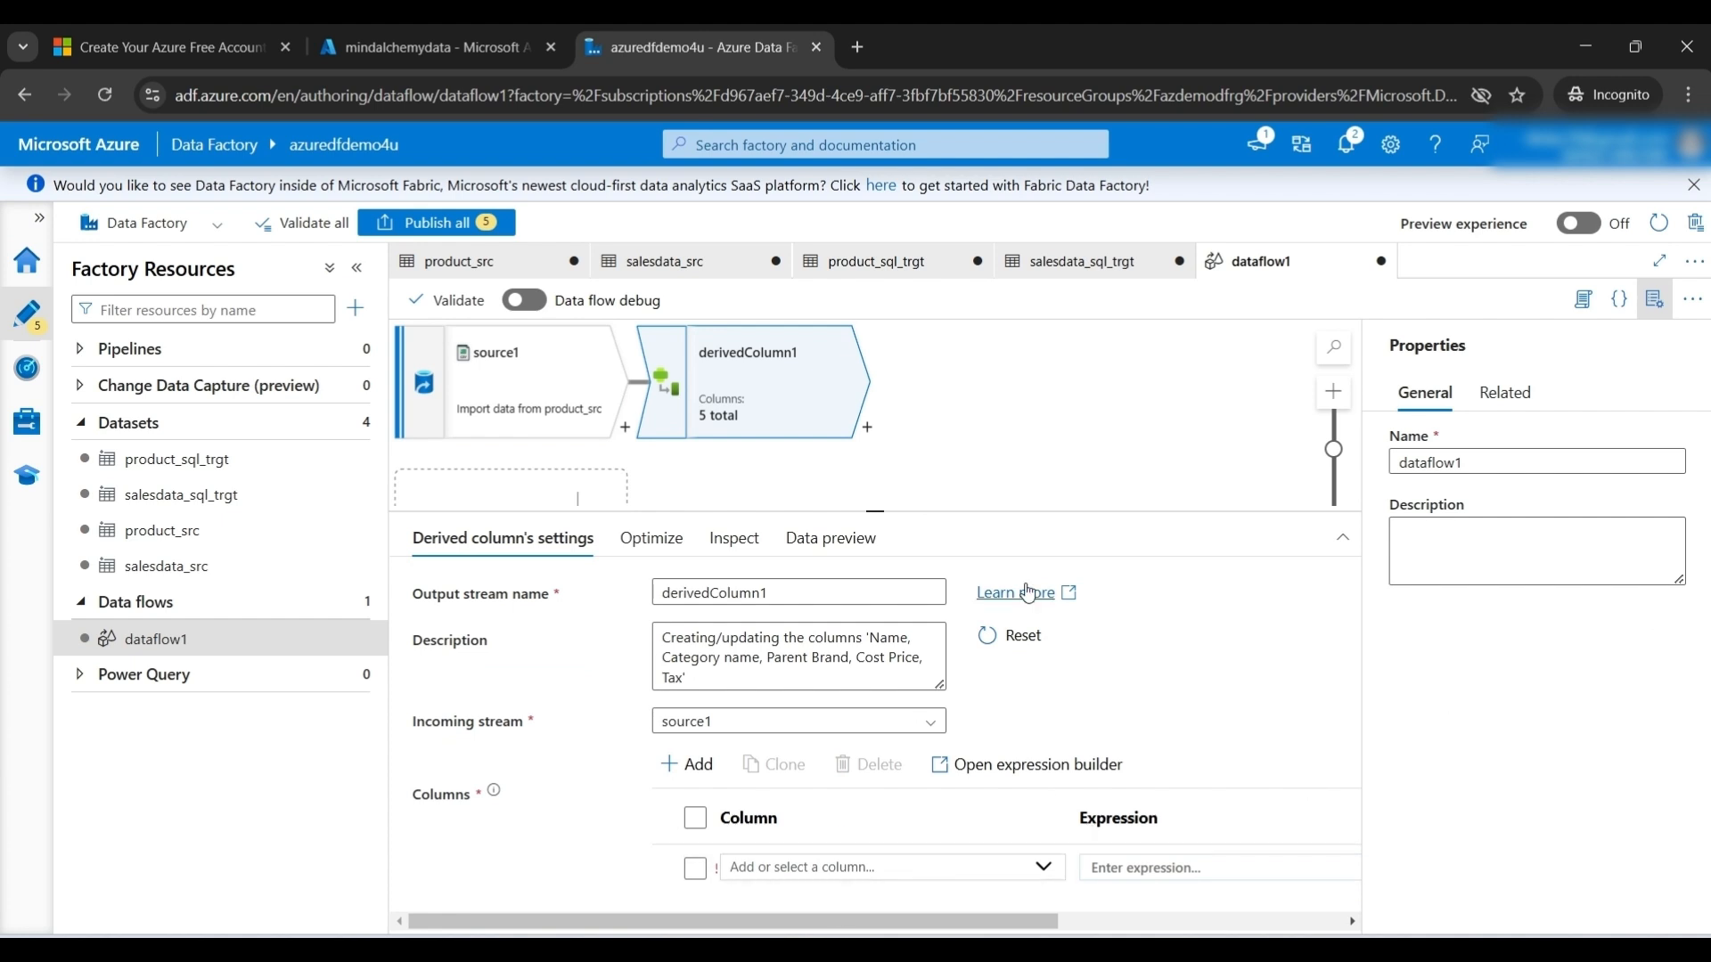
drag(980, 511, 980, 485)
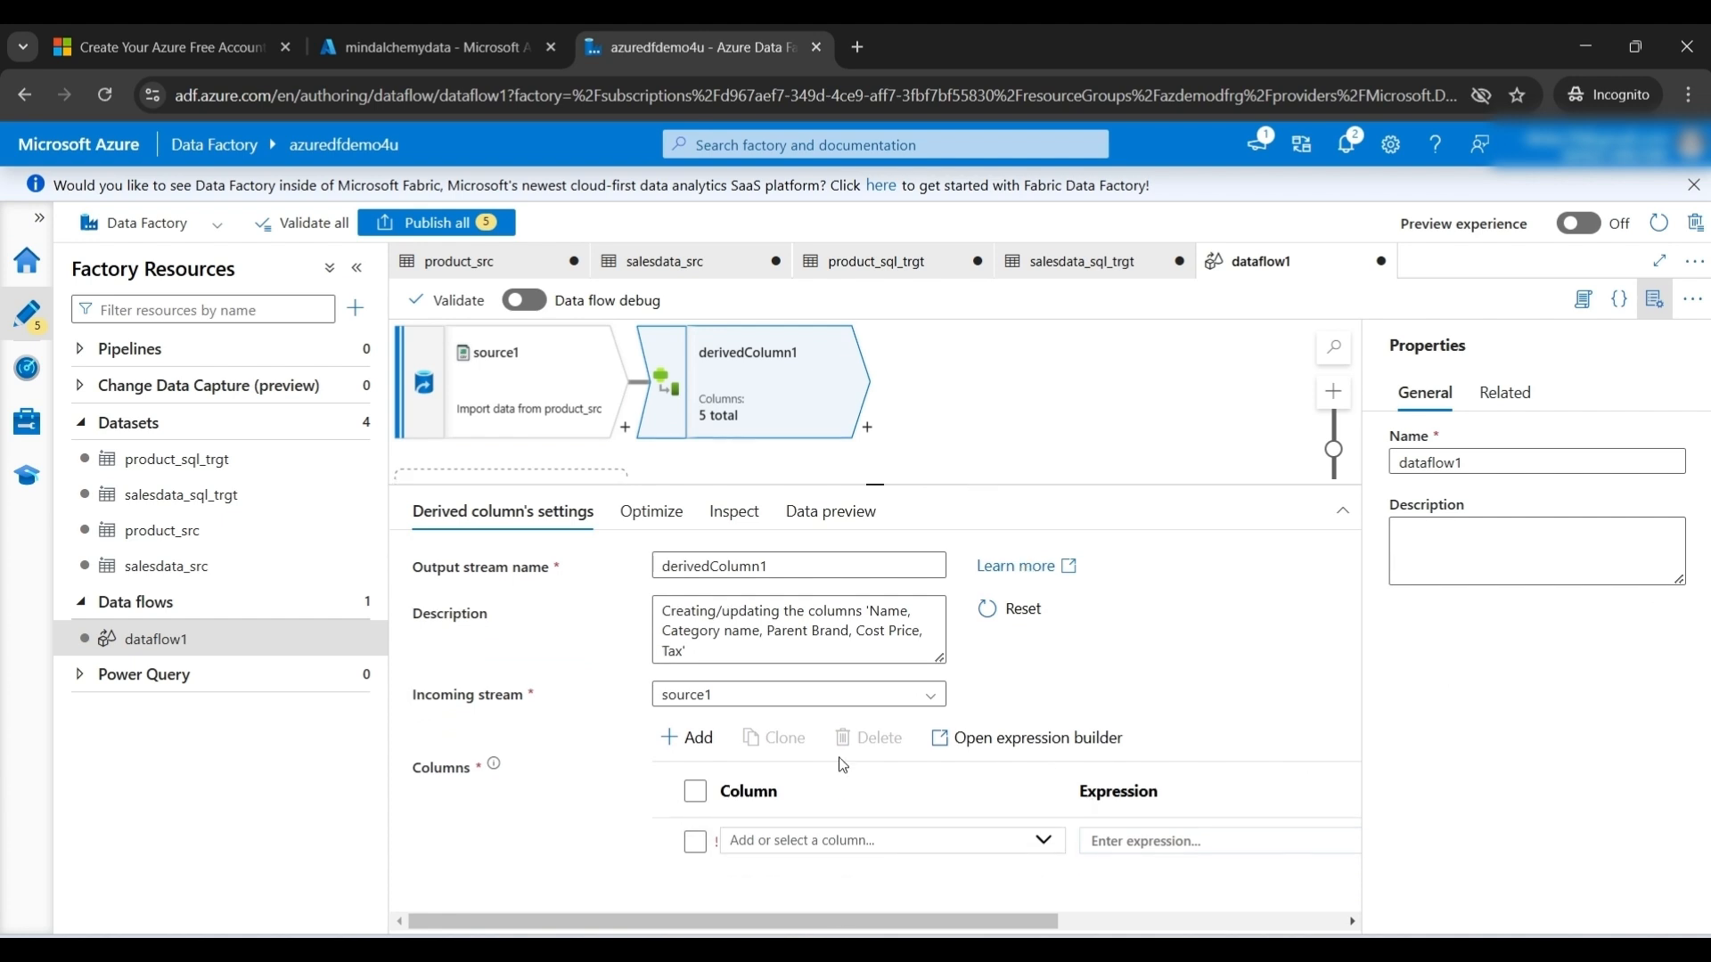
click(888, 841)
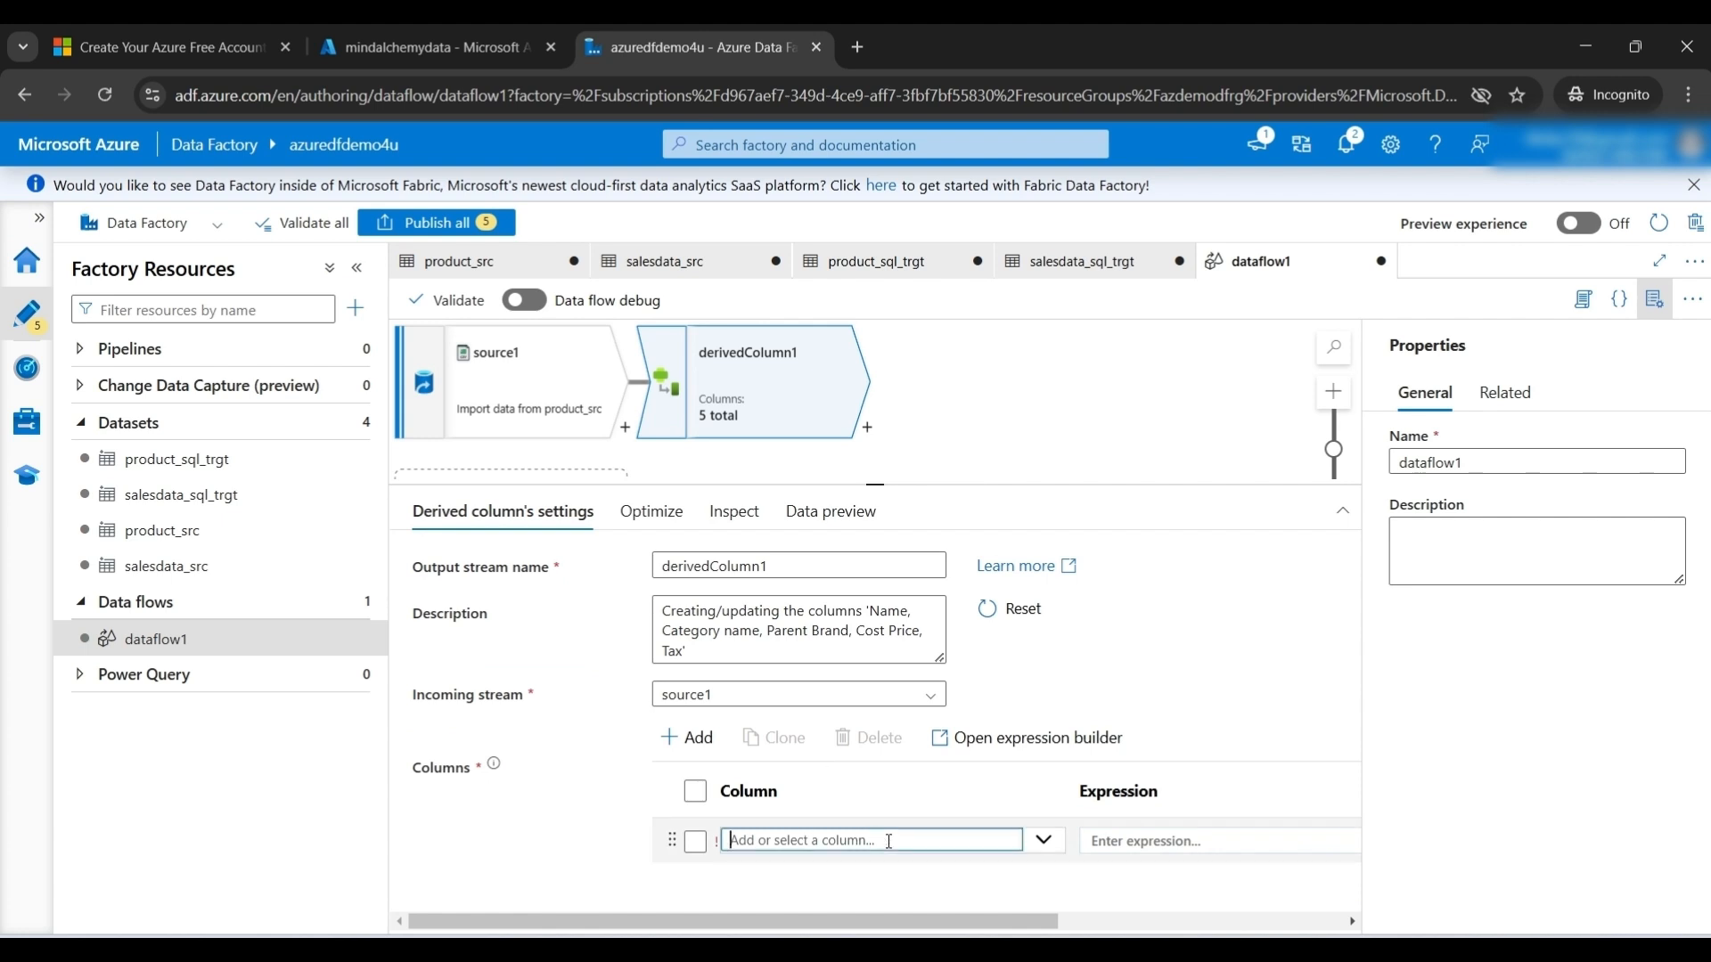
text(New)
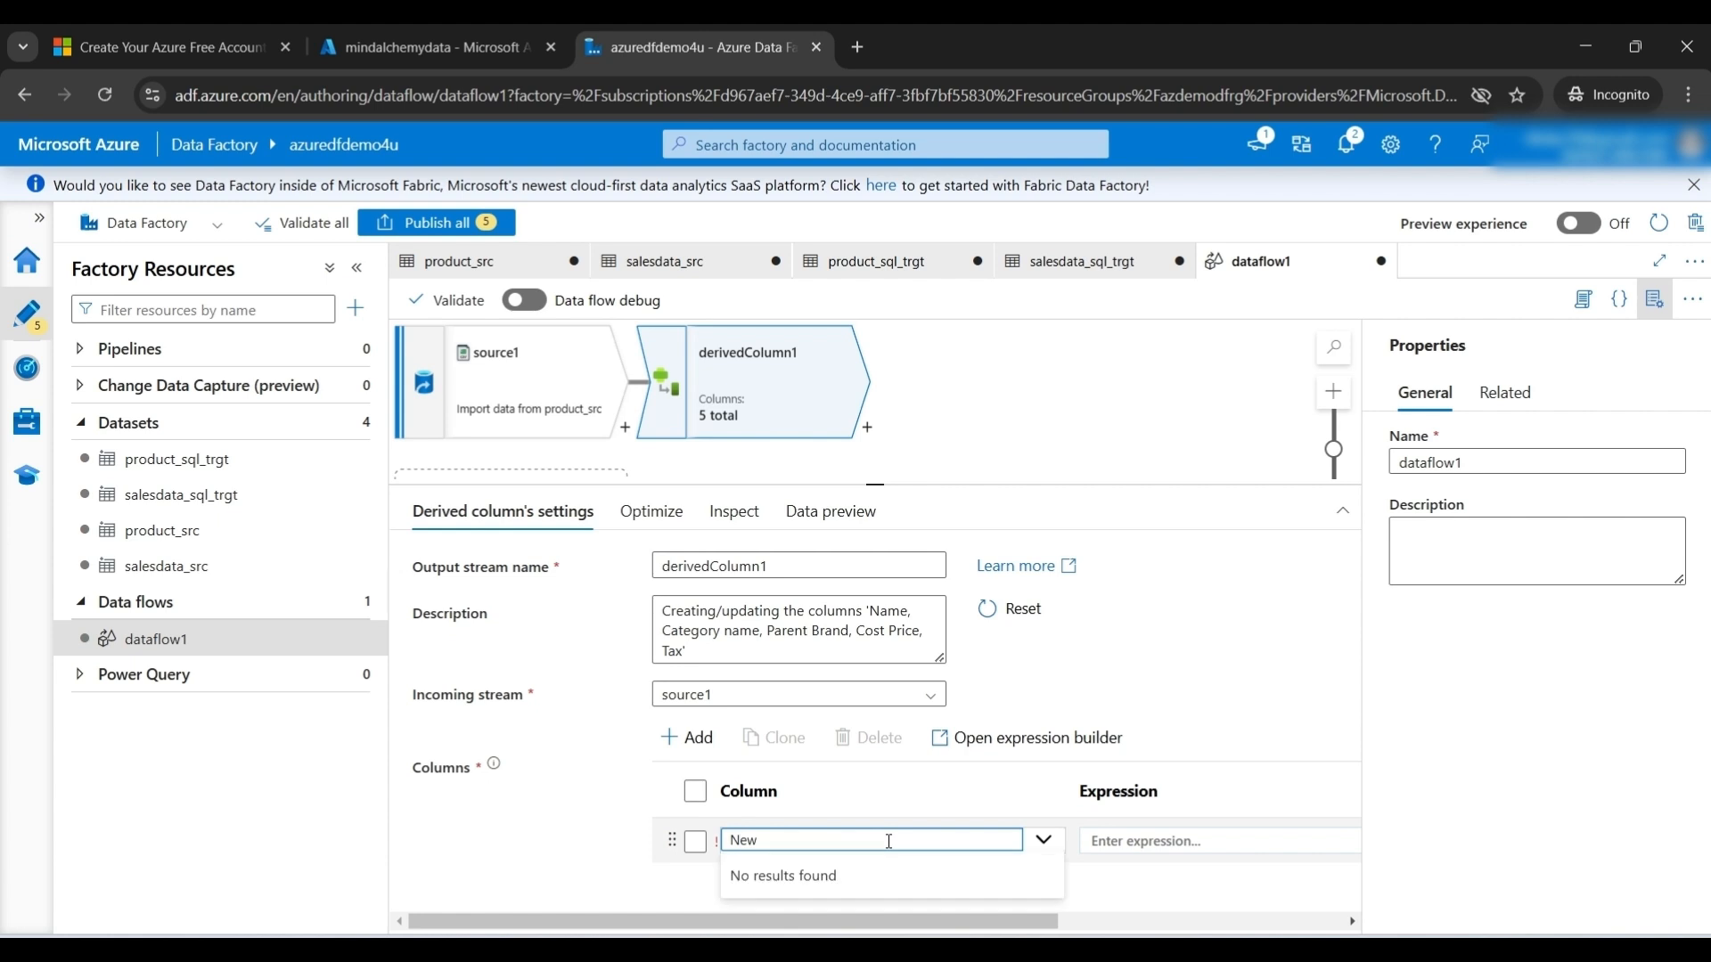
text(_Category)
click(697, 849)
click(585, 827)
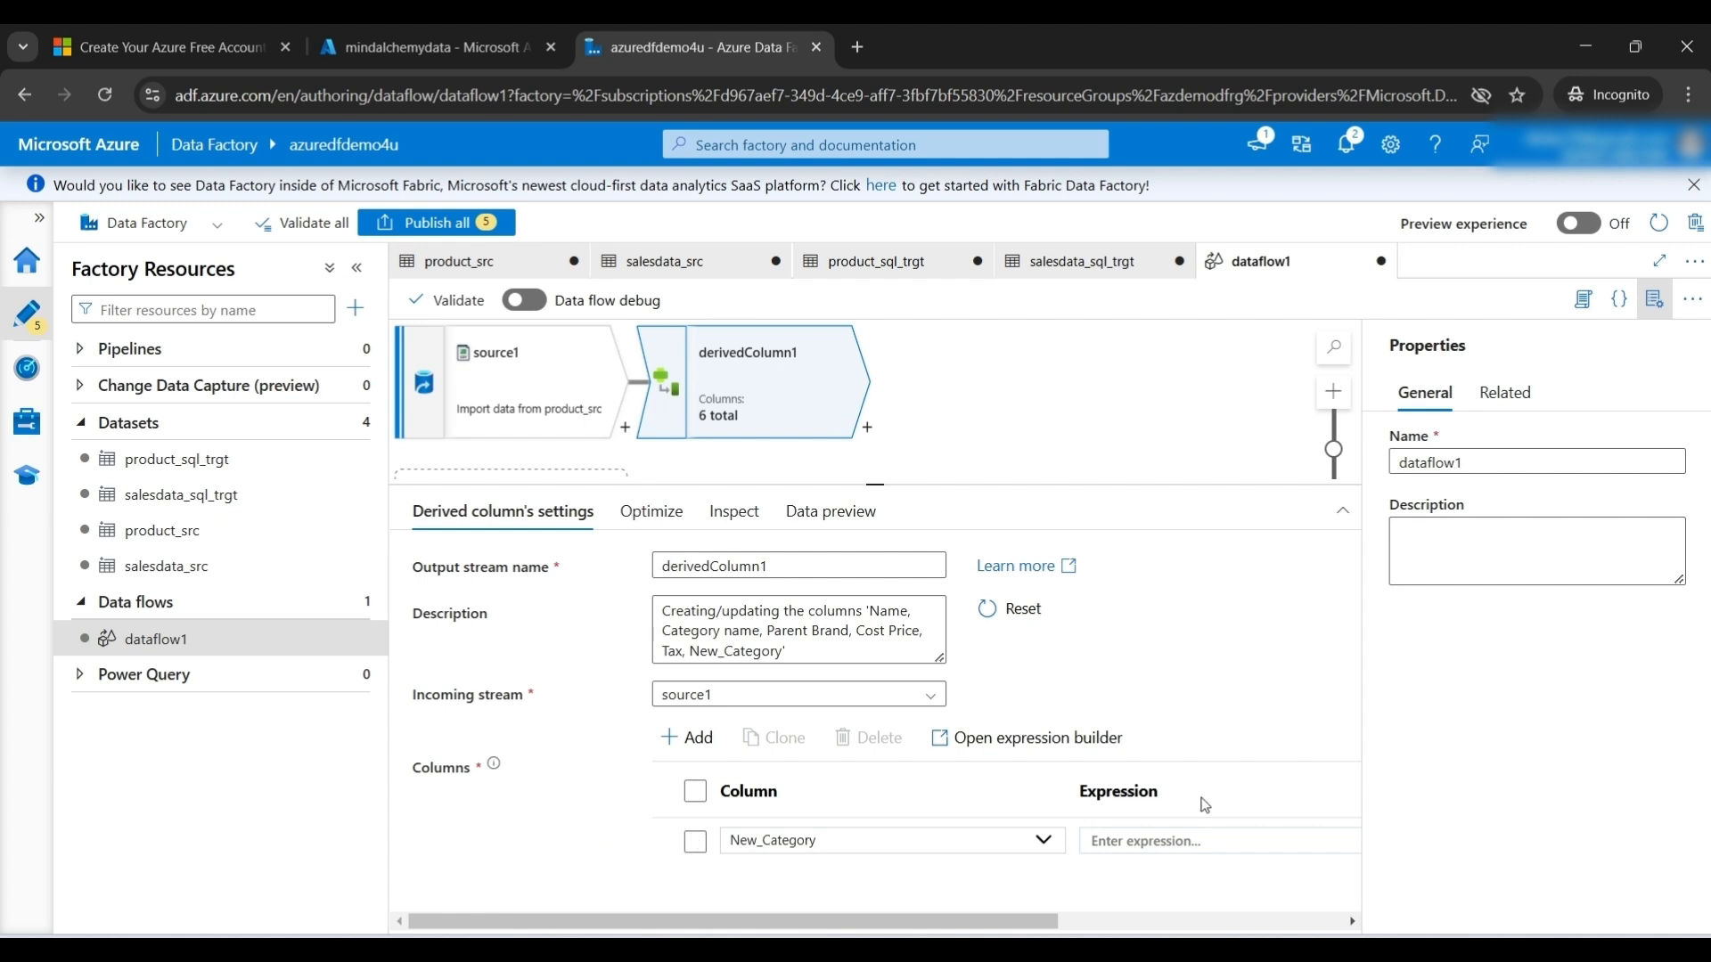
- Open the expression builder for New_Category and build the expression {Category name} + {Parent Brand}
drag(1004, 922, 1148, 929)
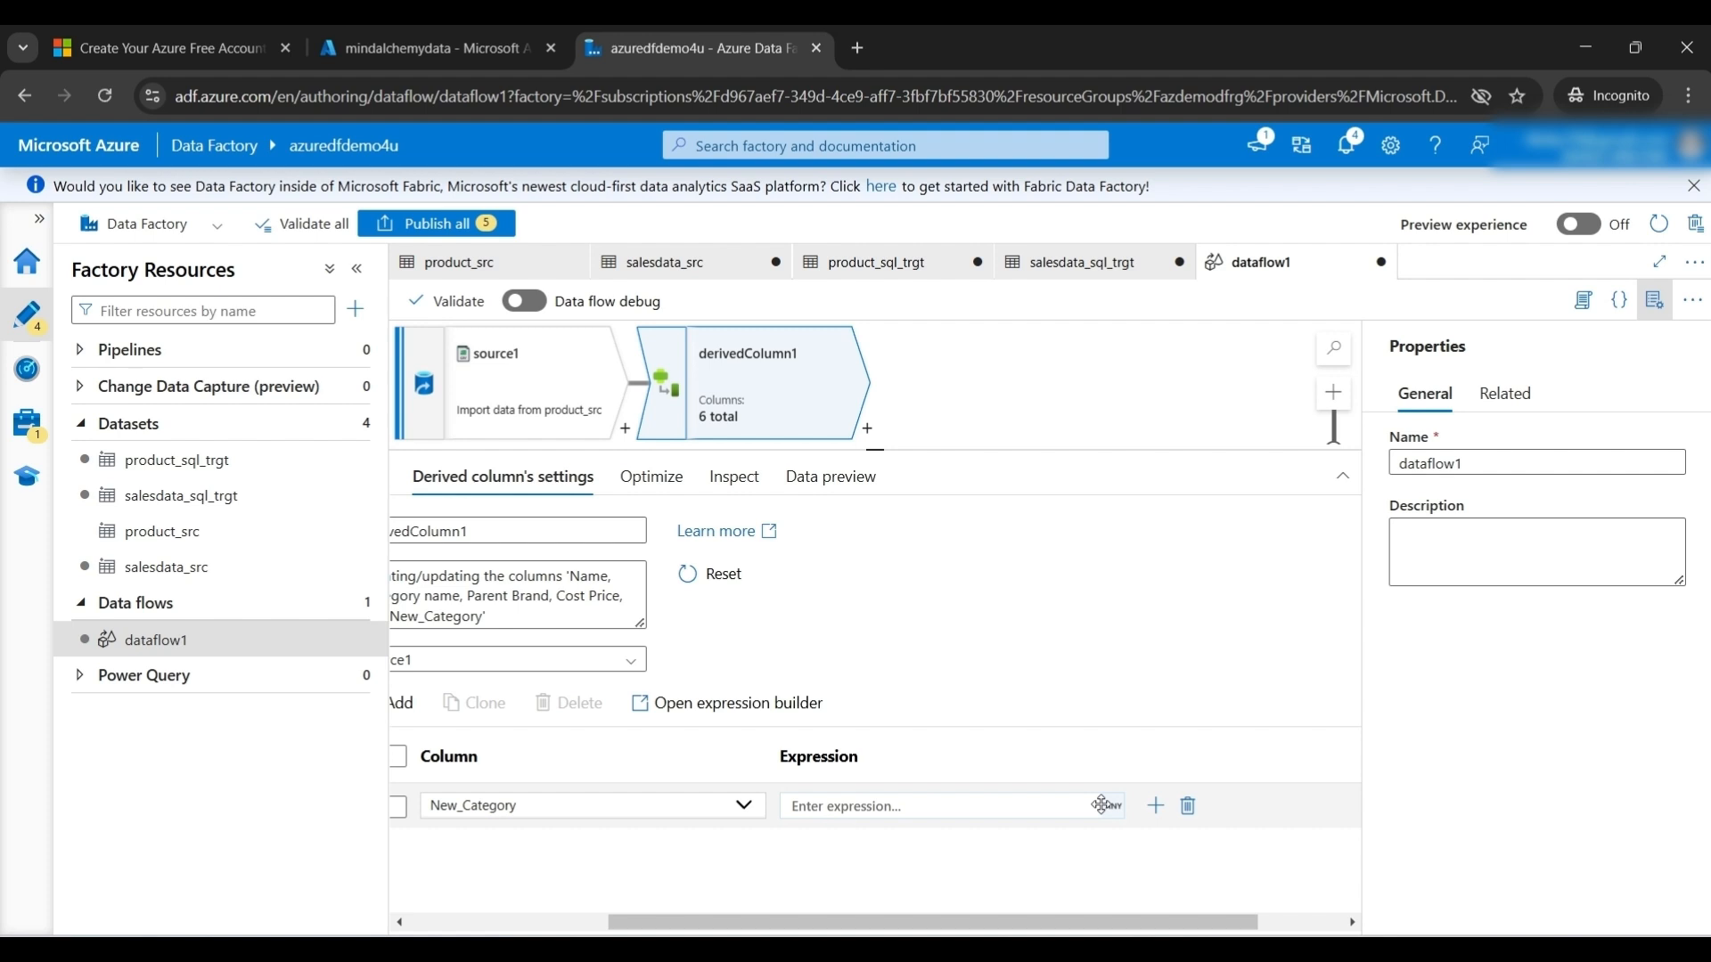
click(833, 794)
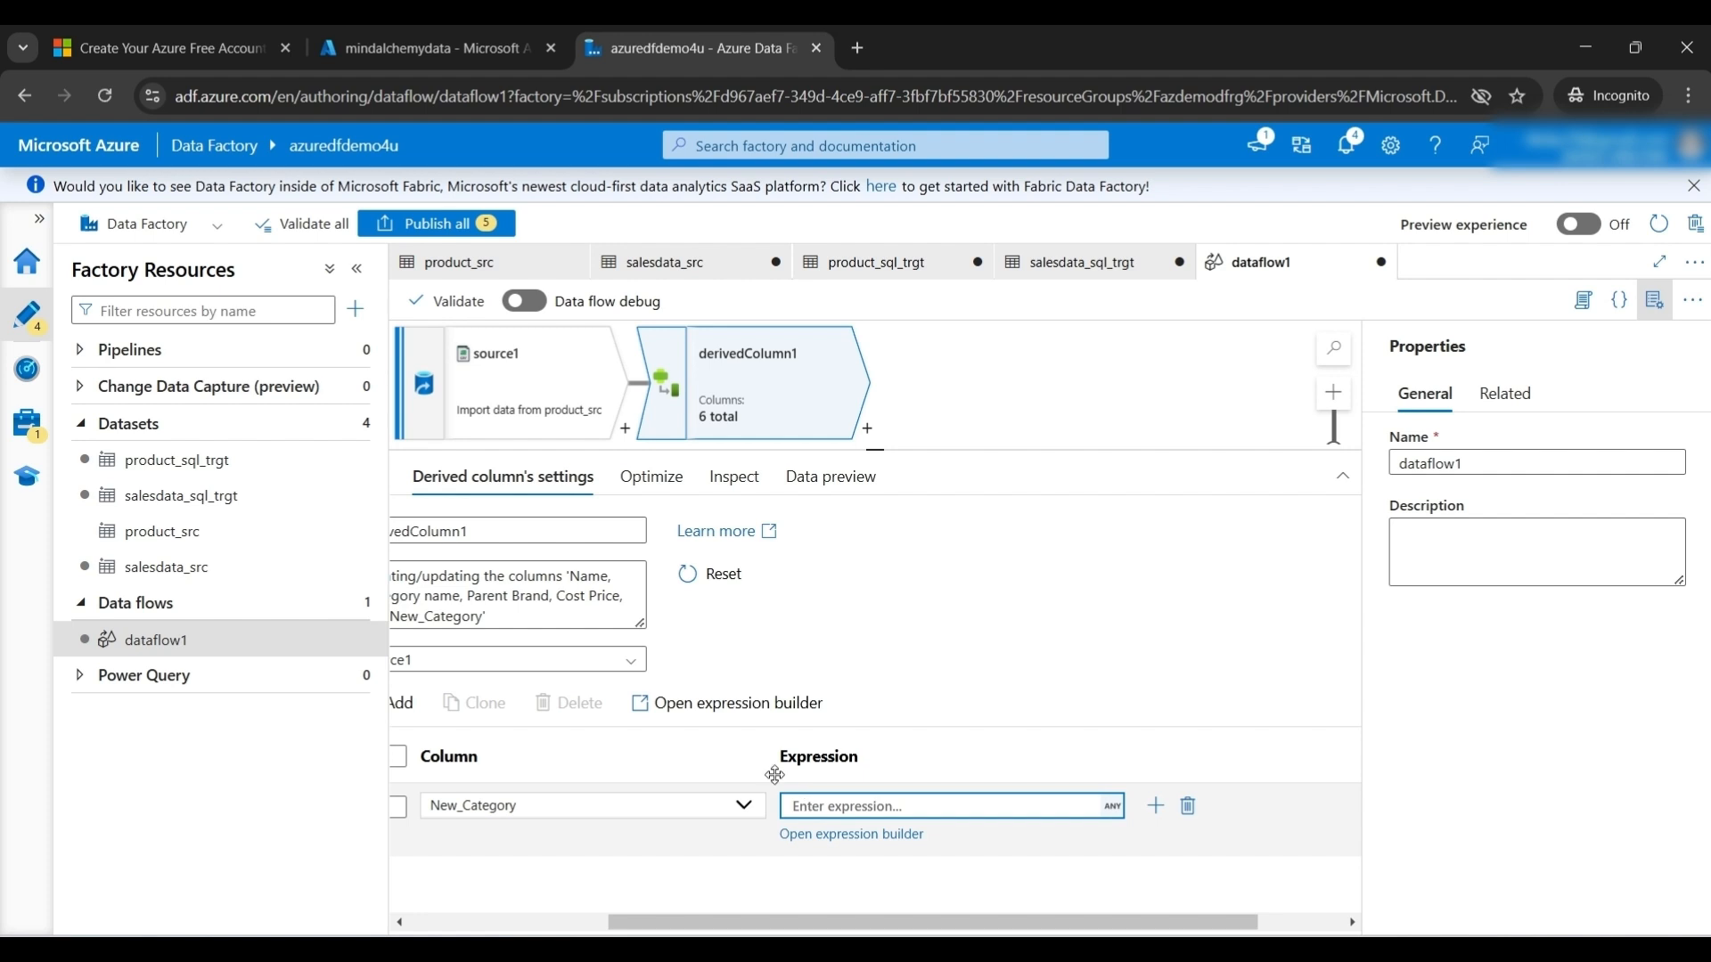
click(718, 706)
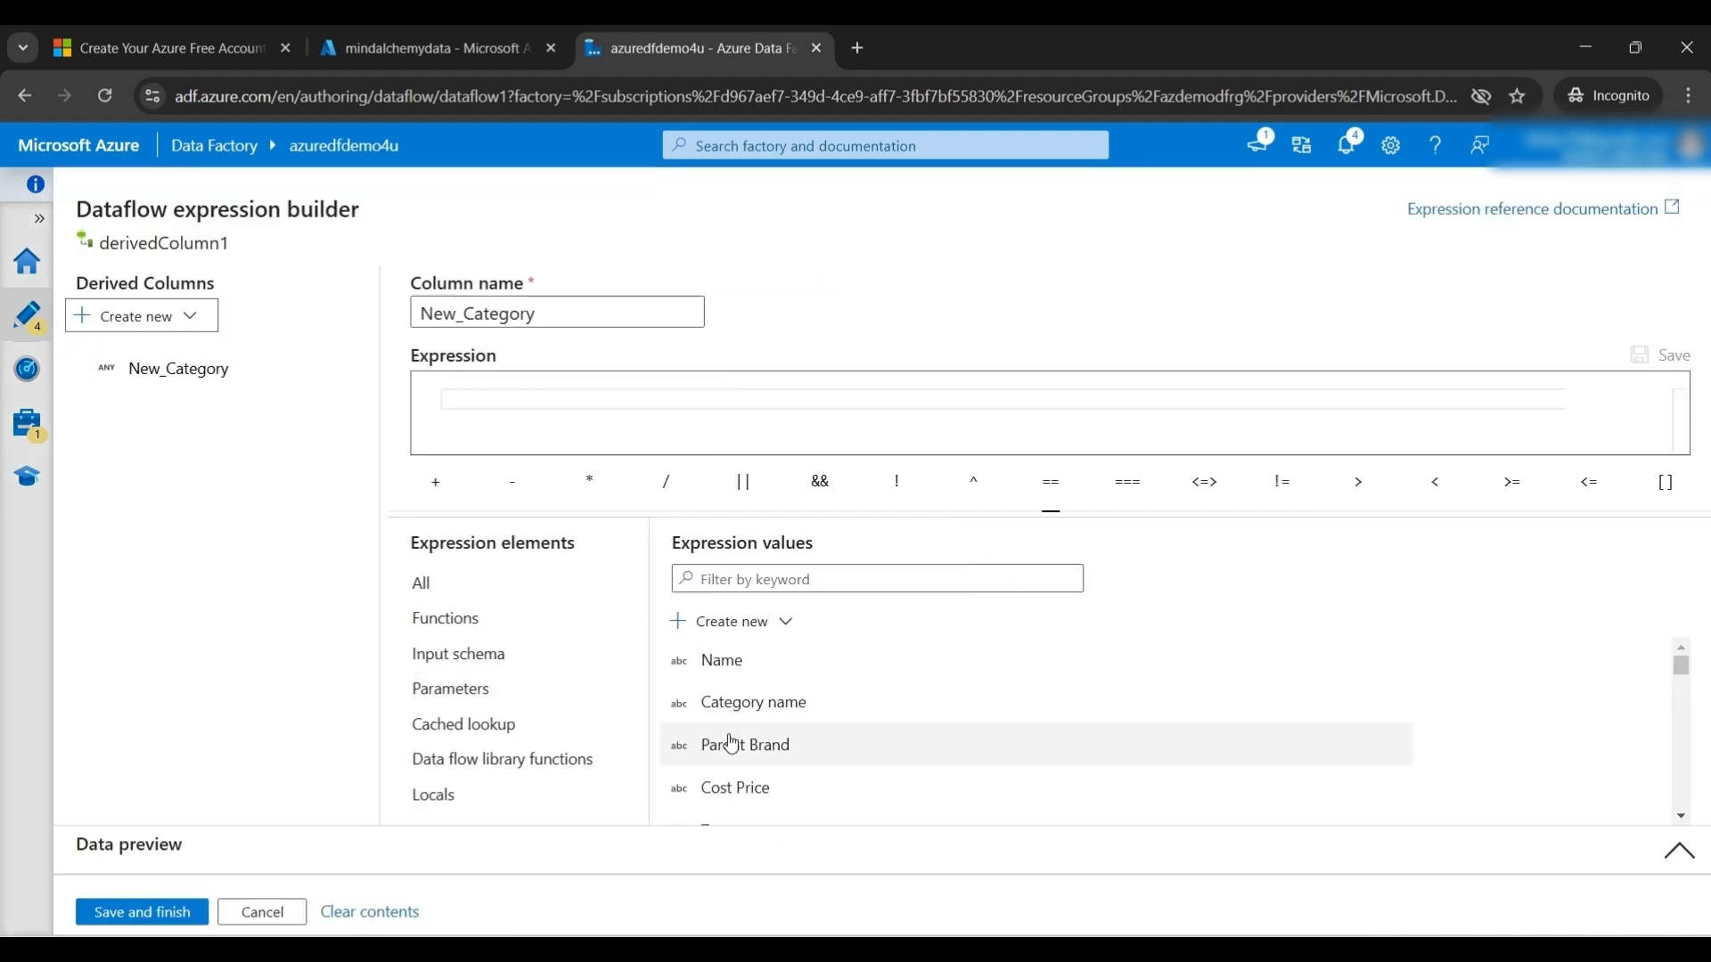
click(481, 401)
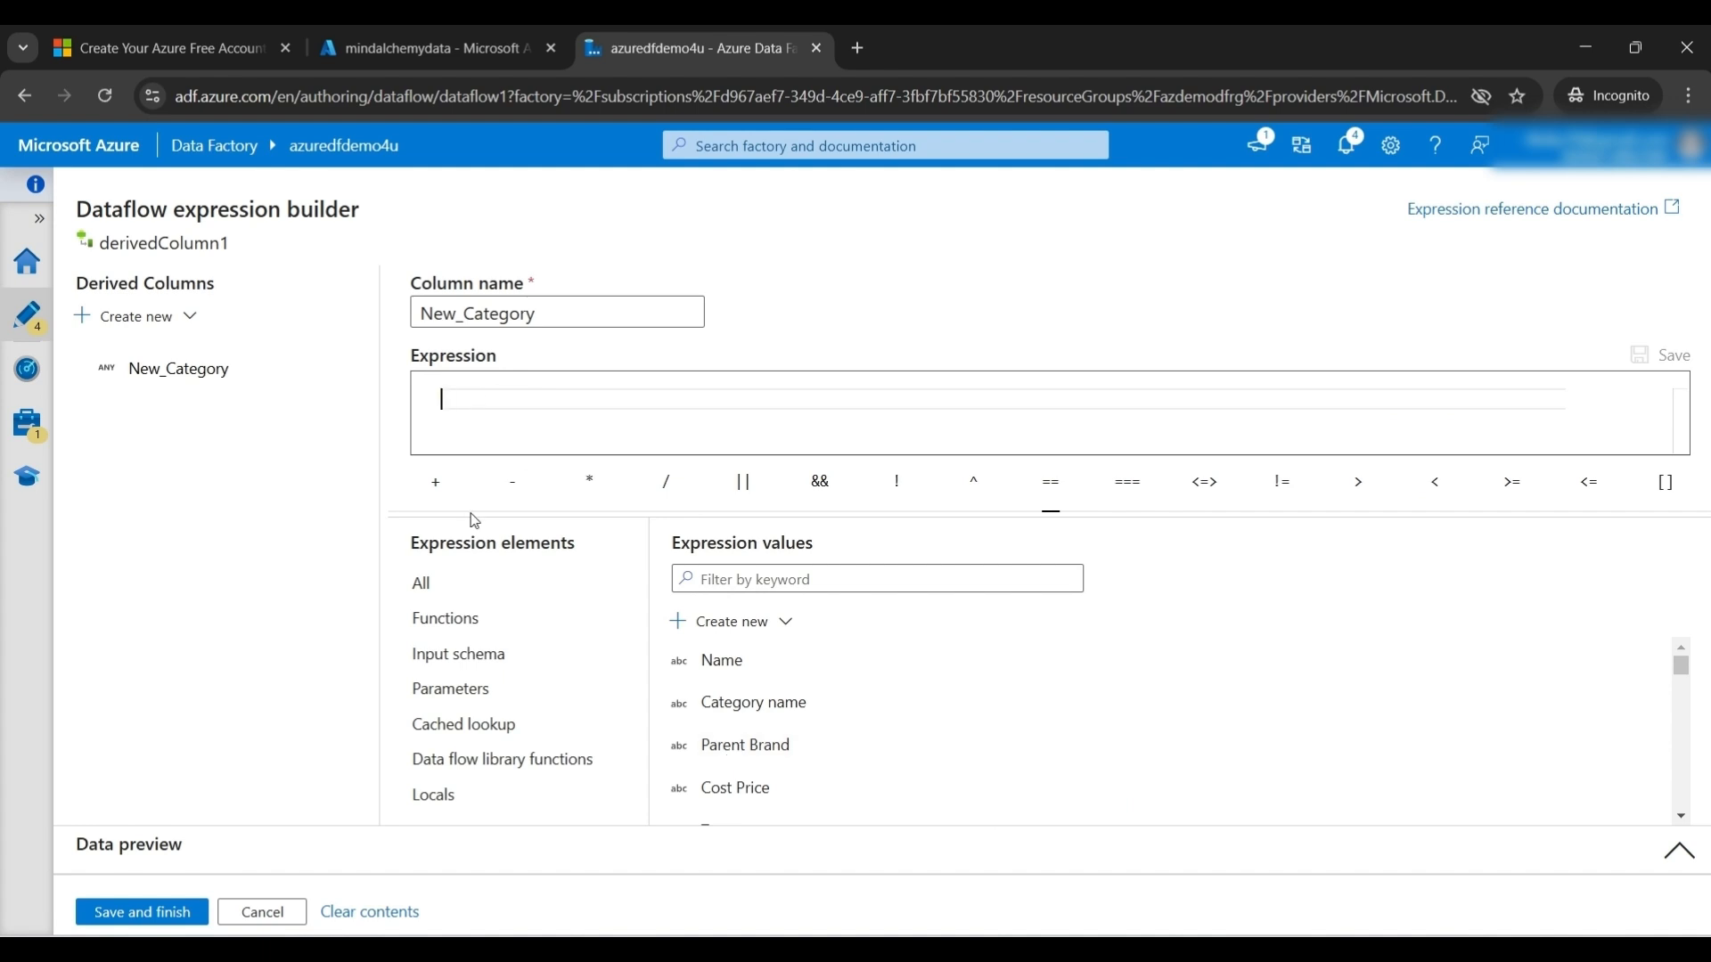
click(718, 703)
text(+)
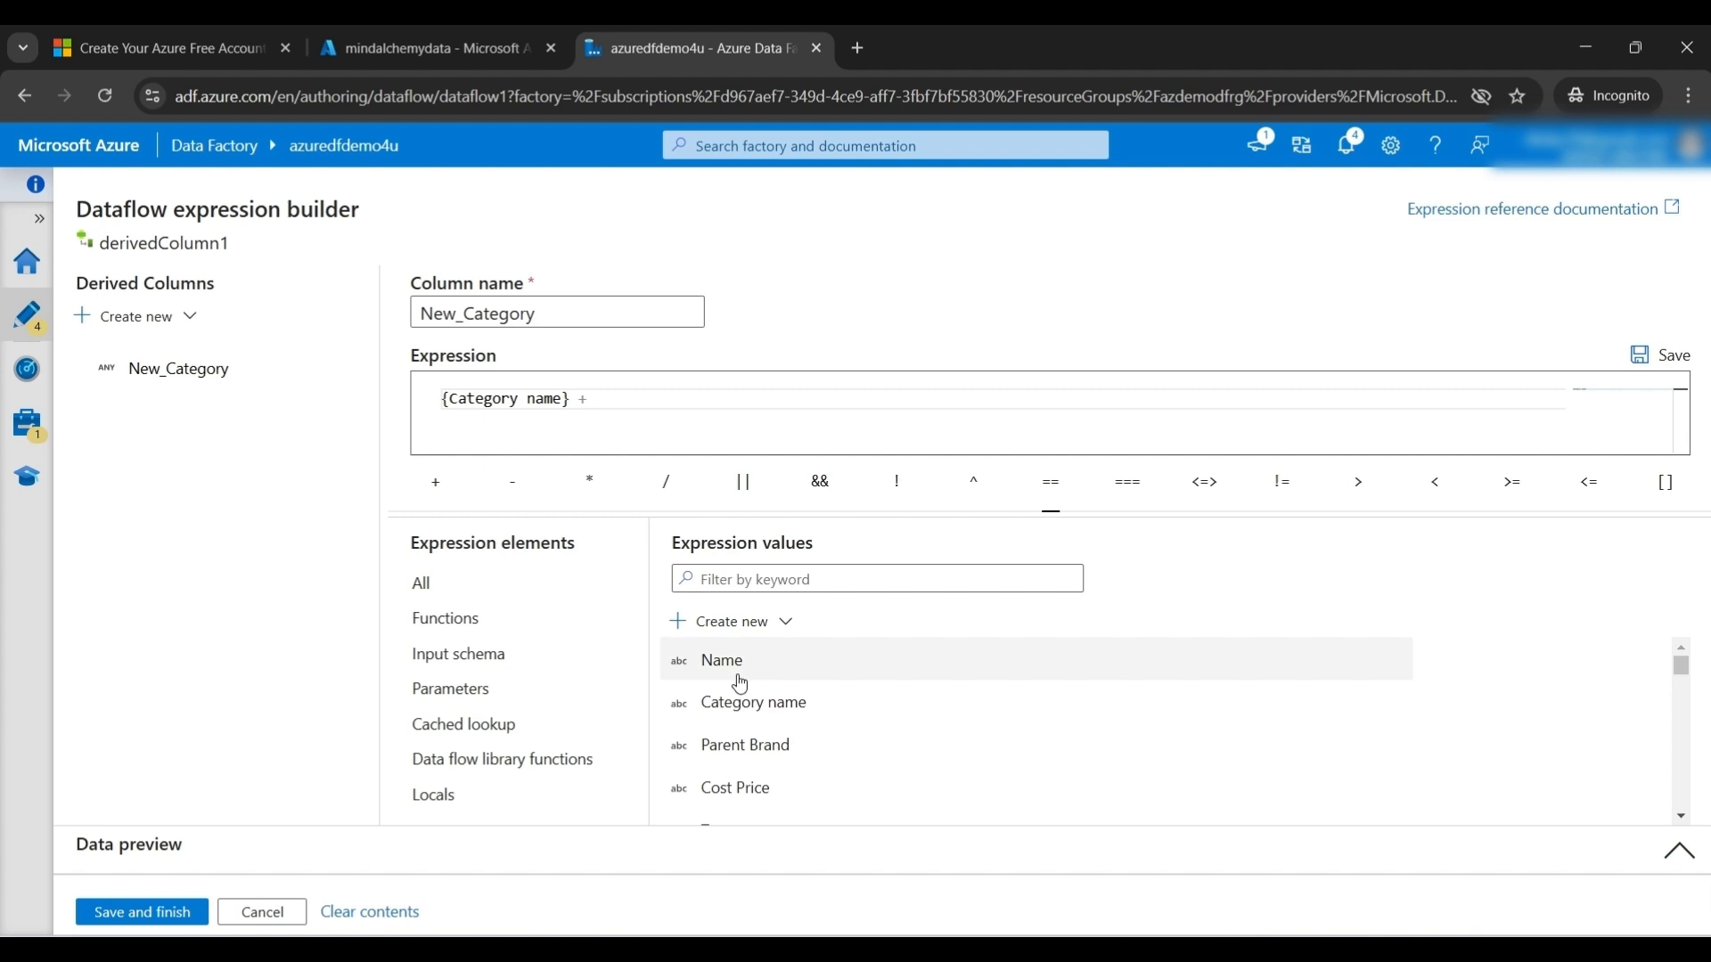
click(744, 746)
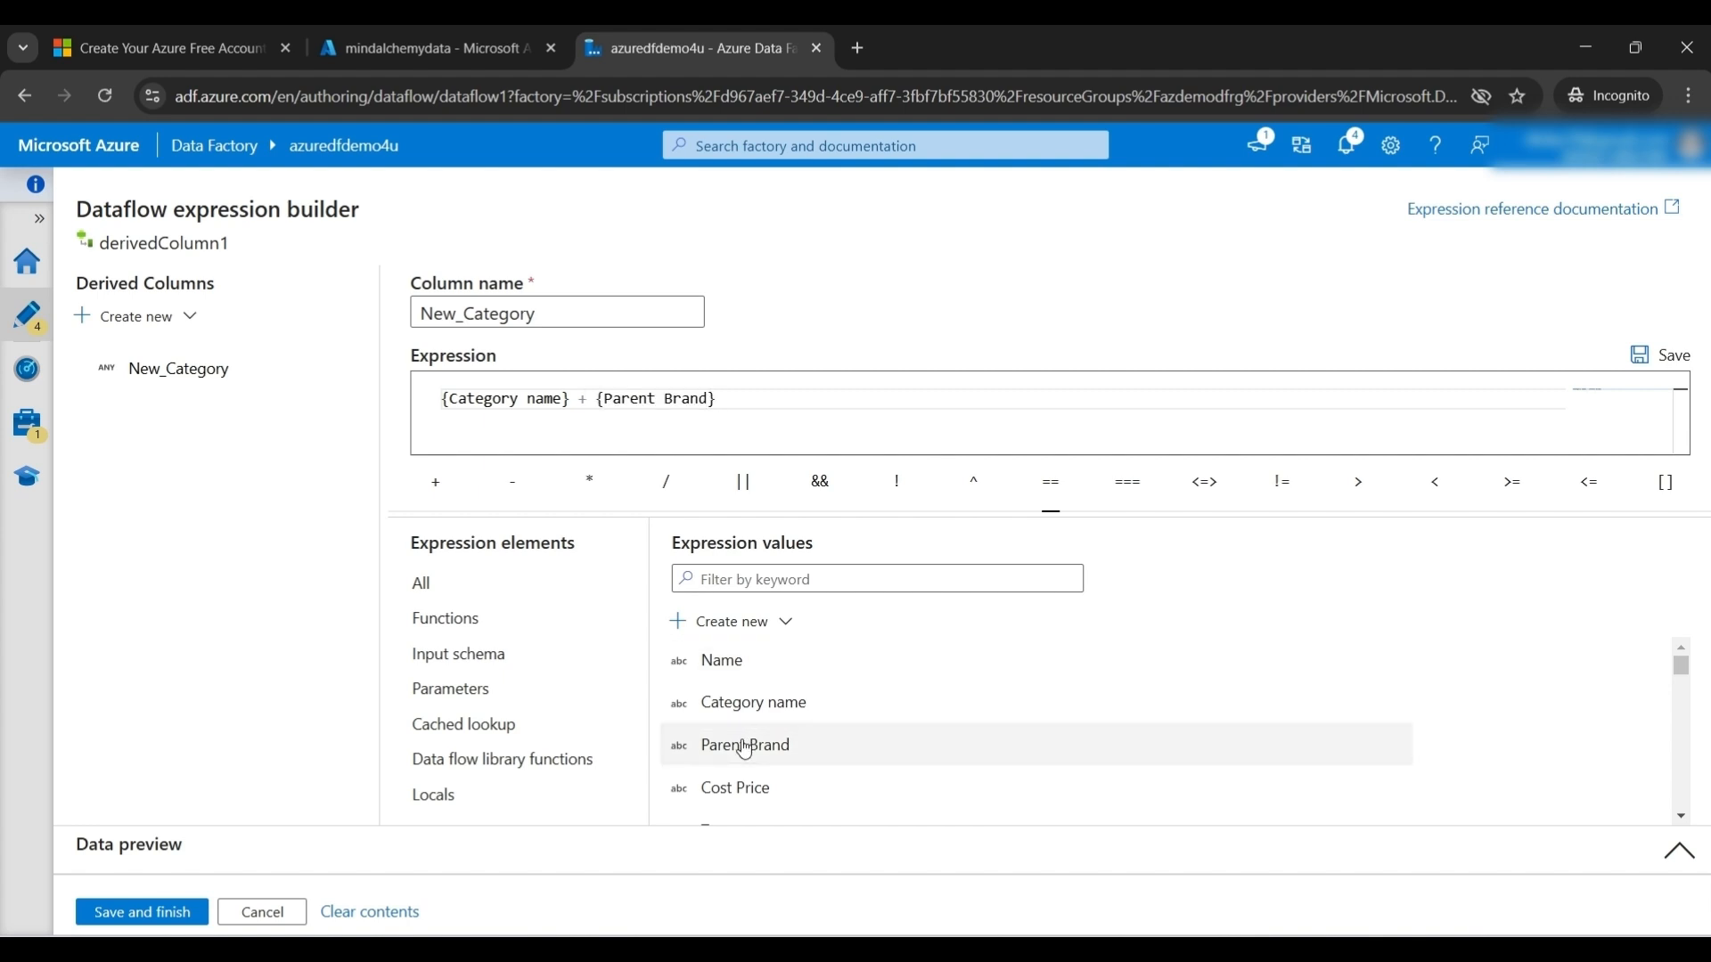
- Insert a hyphen separator so the expression reads {Category name}+"-"+{Parent Brand}, and save it to the New_Category column
click(585, 398)
text(+)
key(BackSpace)
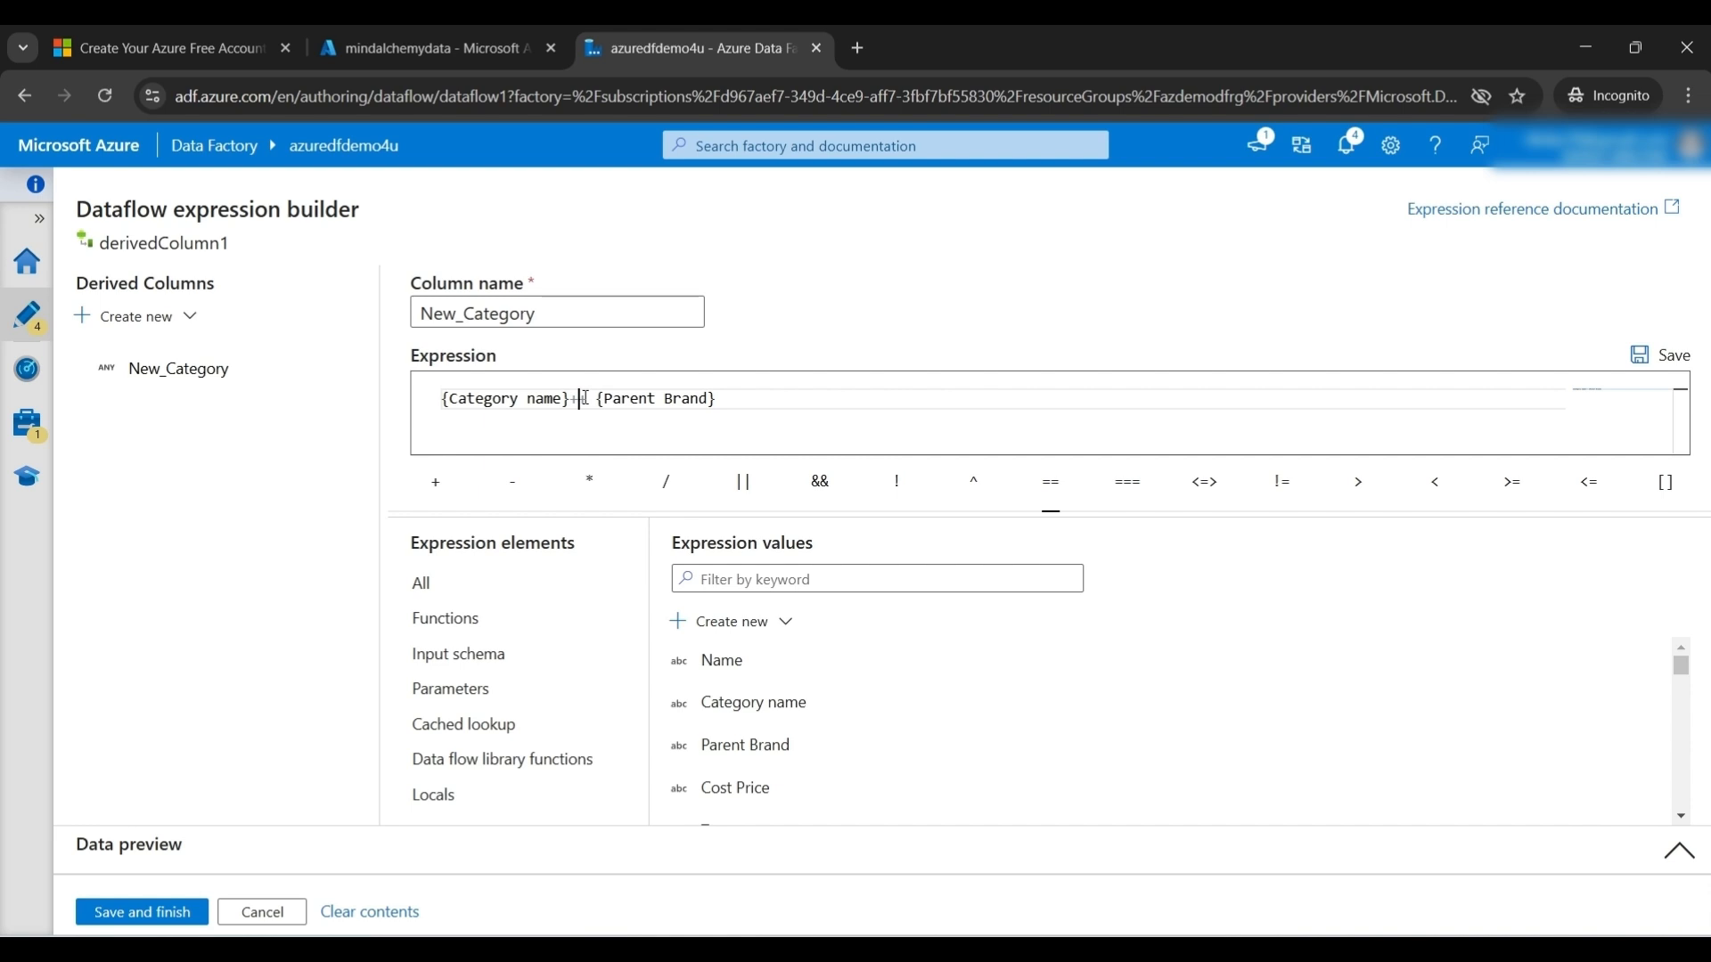
key(BackSpace)
text("-)
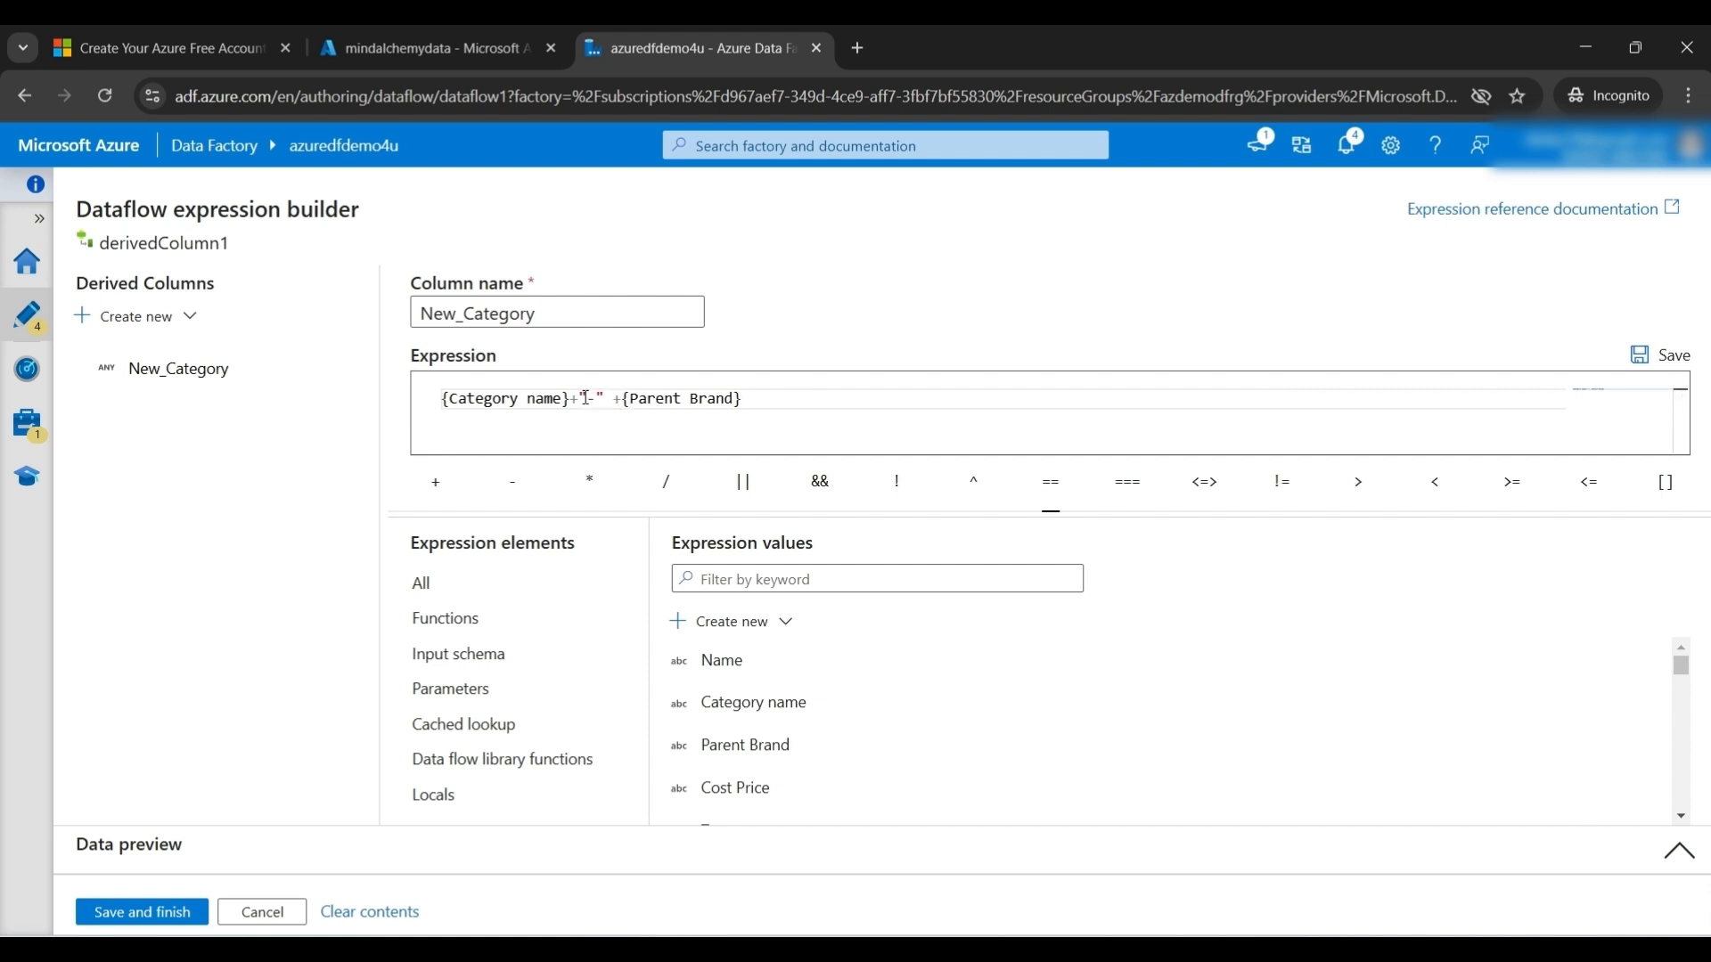
key(Delete)
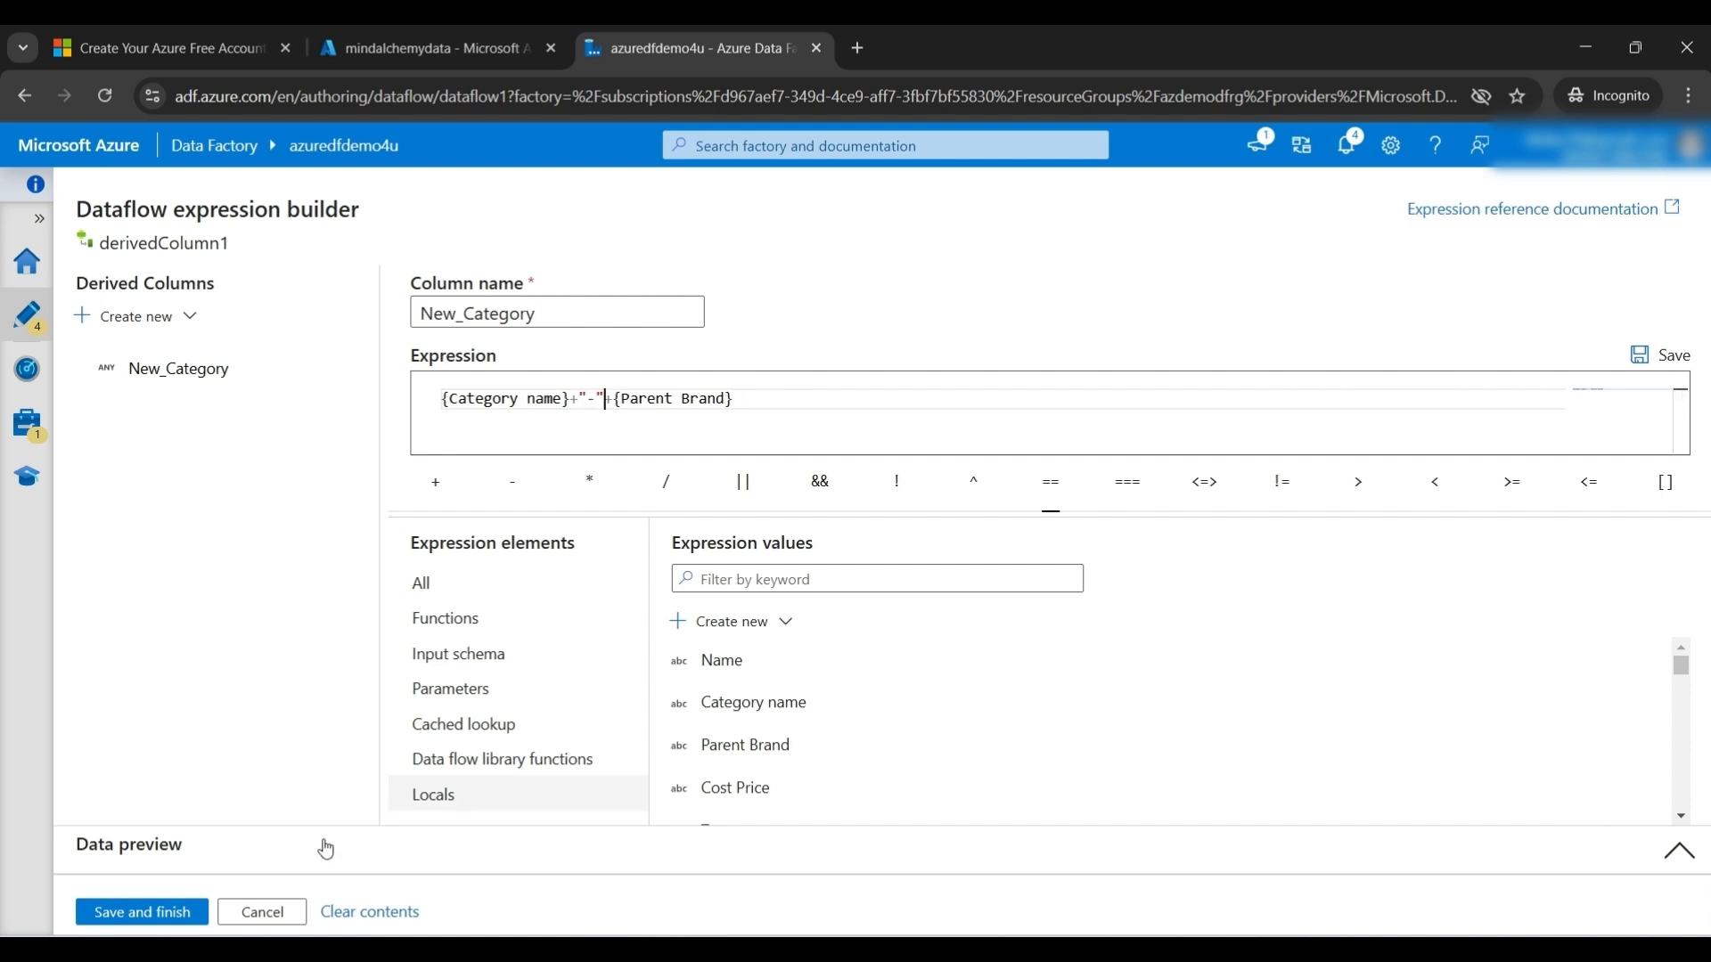
click(139, 913)
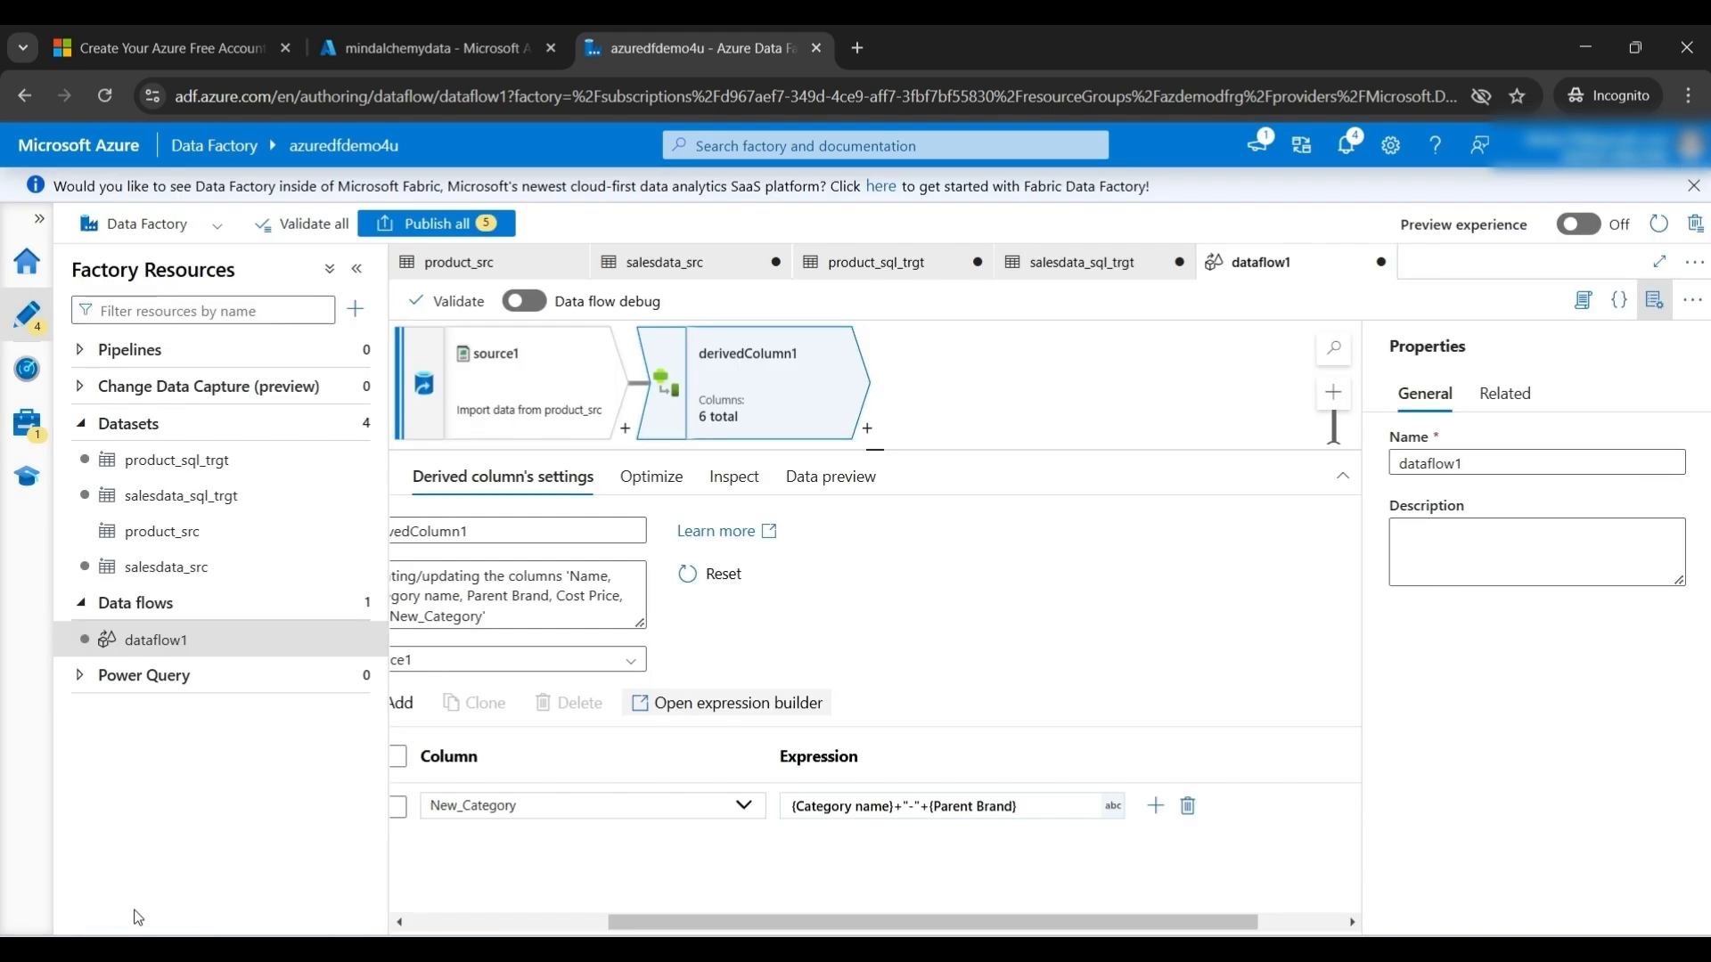
- Add a Select transformation after derivedColumn1
click(866, 429)
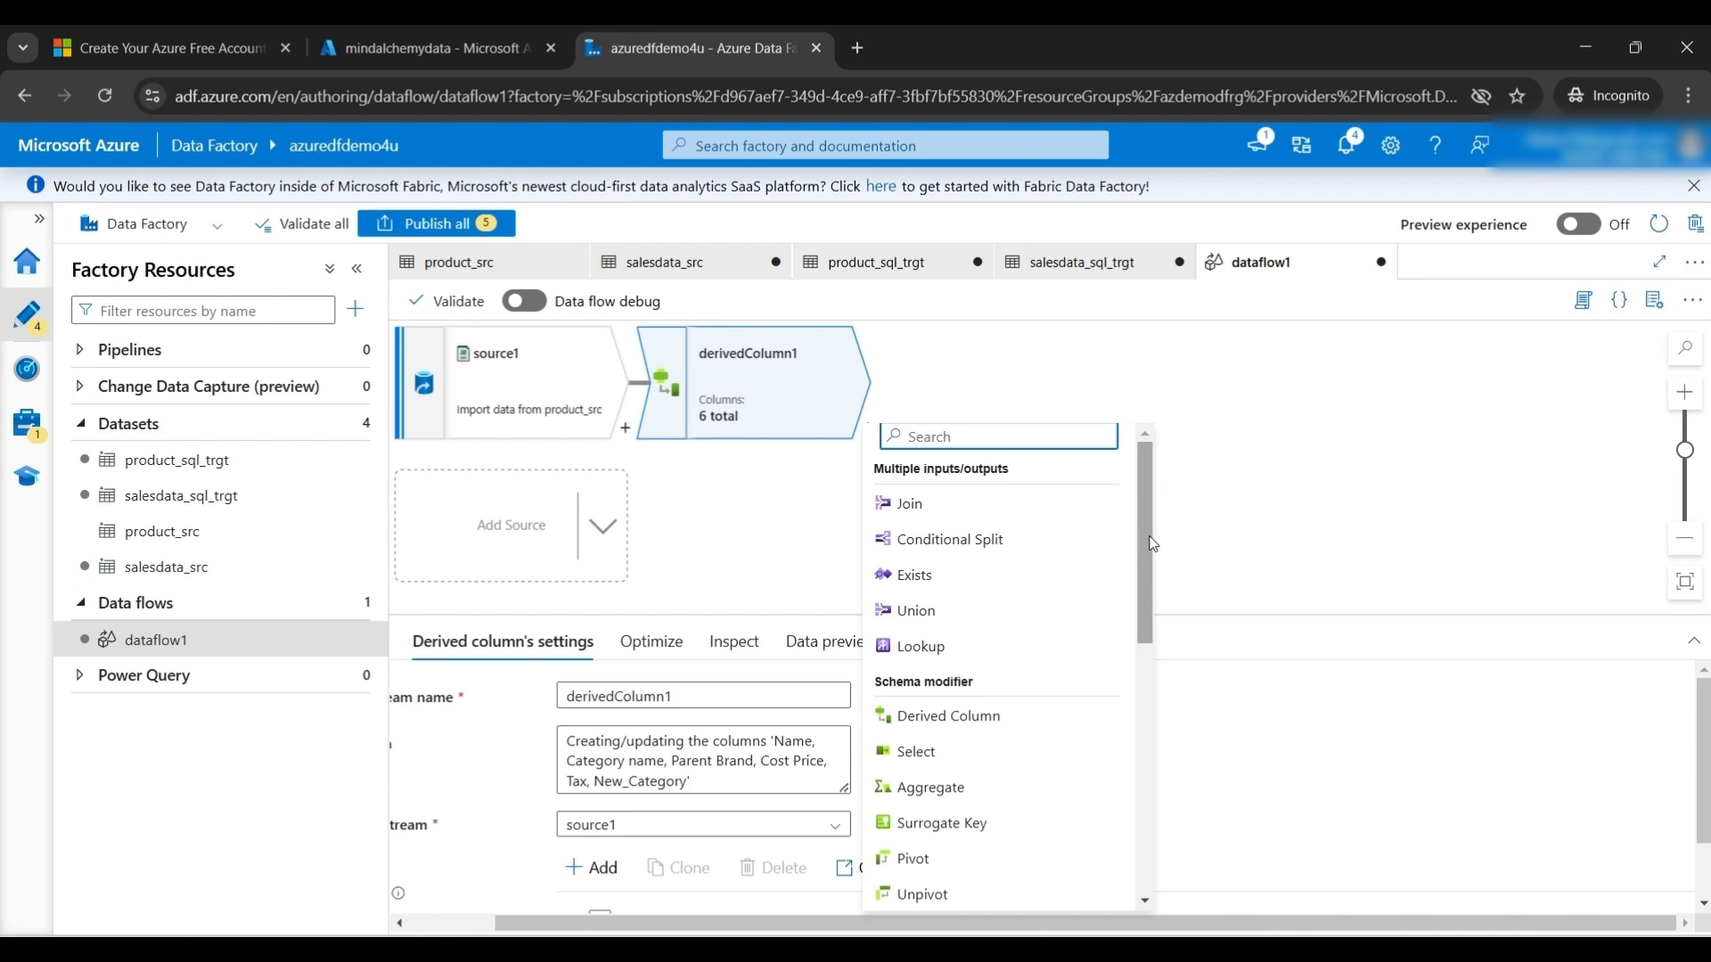
text(se)
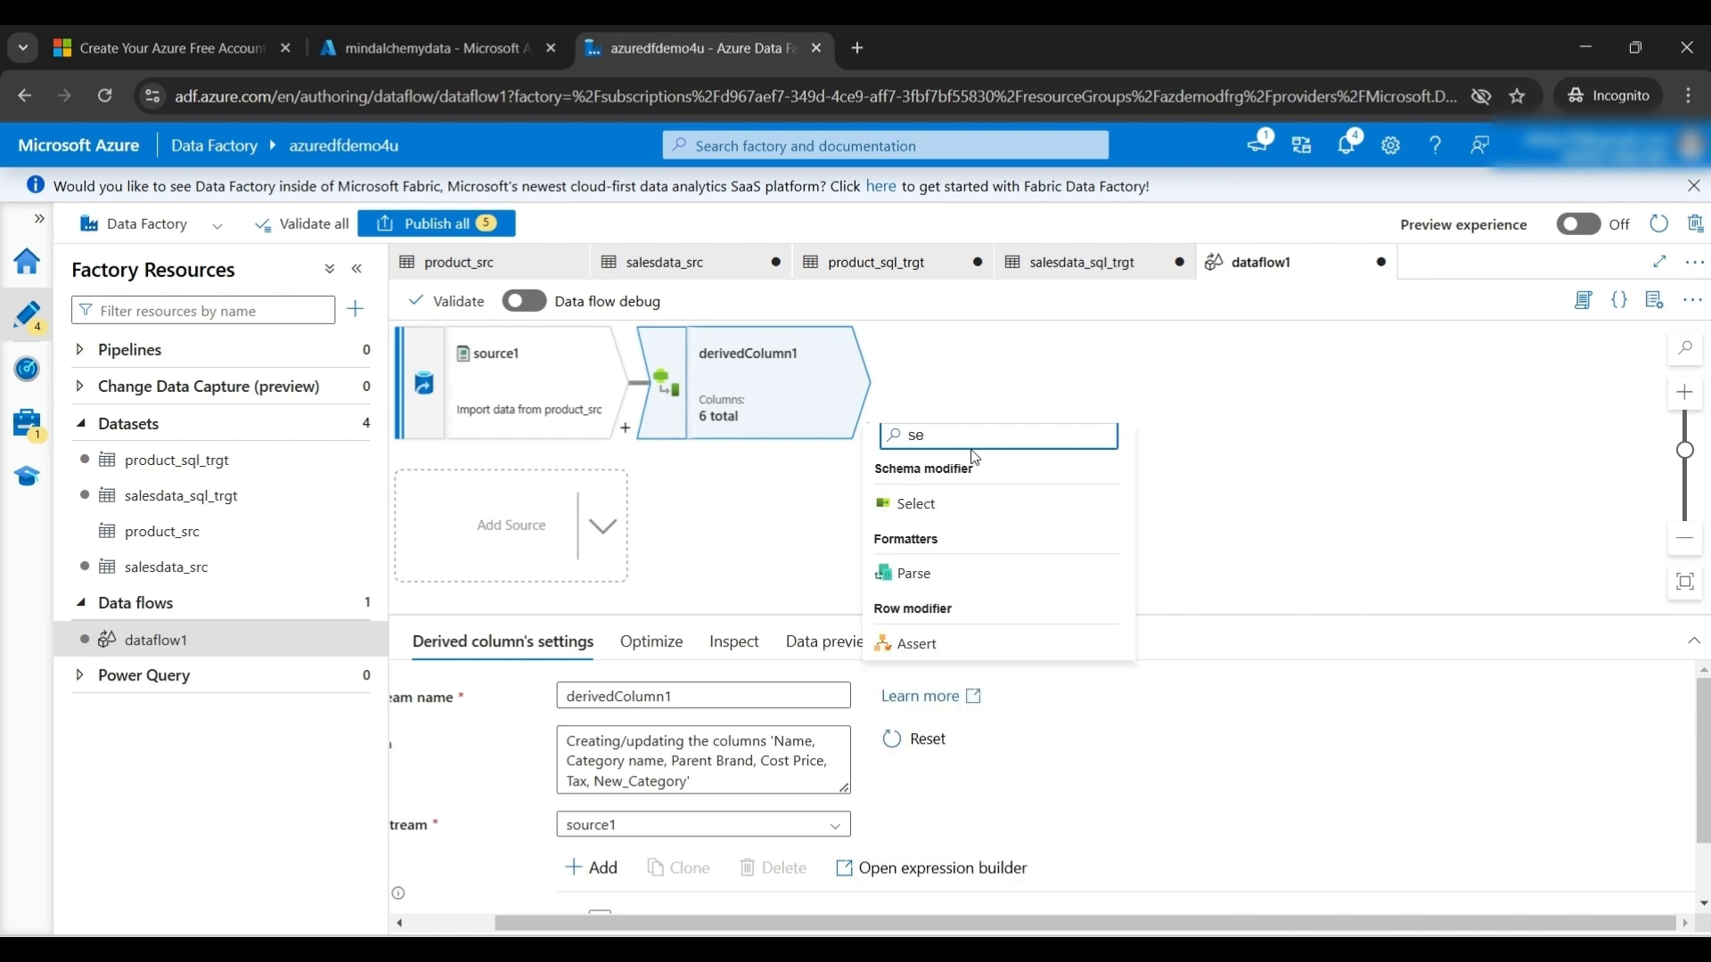
click(913, 505)
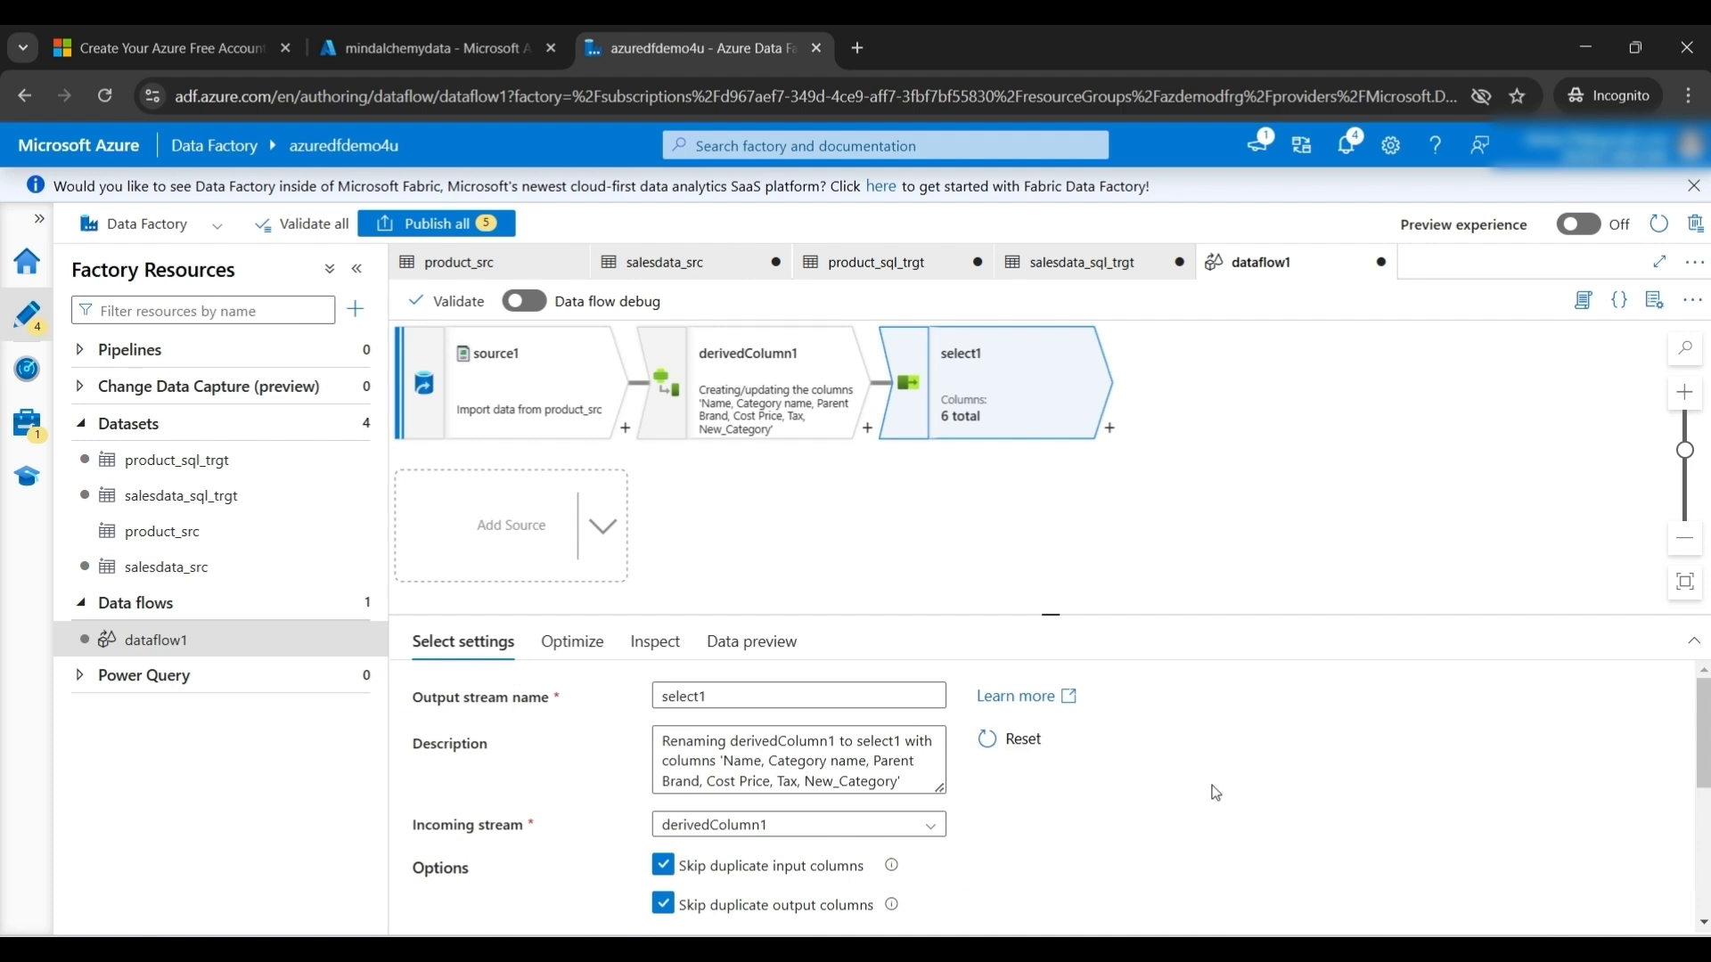
- Remove the Category name, Parent Brand and Tax column mappings from the select1 transformation
scroll(1216, 792, down, 5)
click(447, 882)
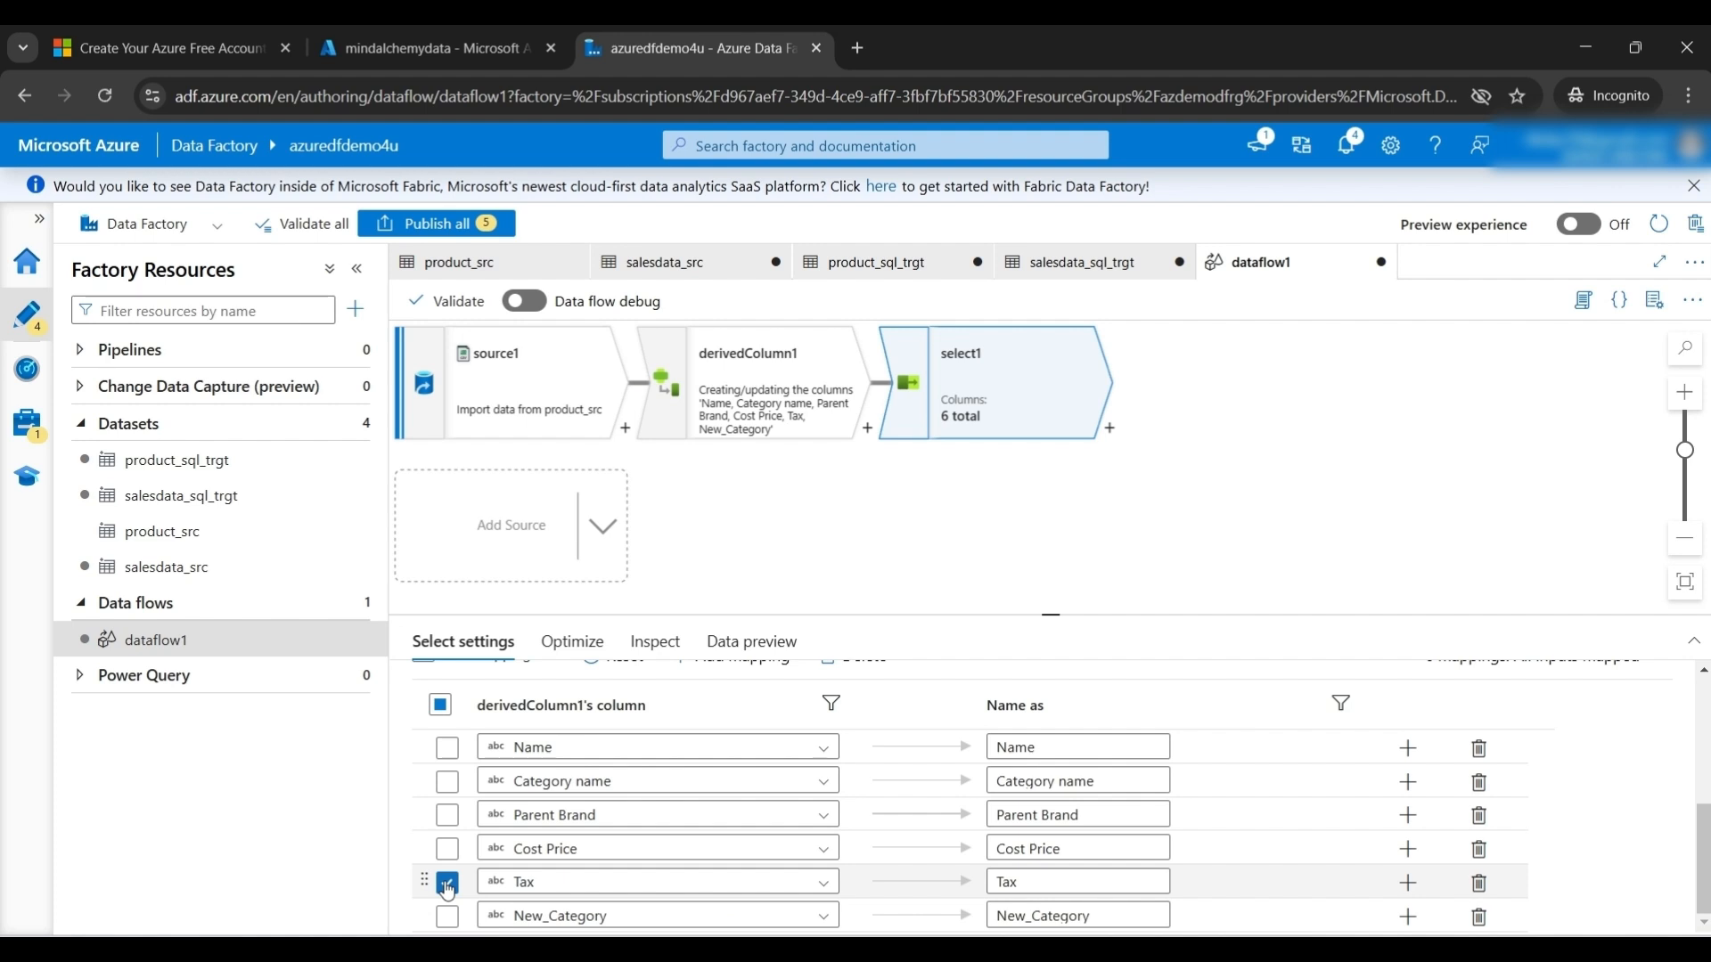
click(446, 818)
click(446, 784)
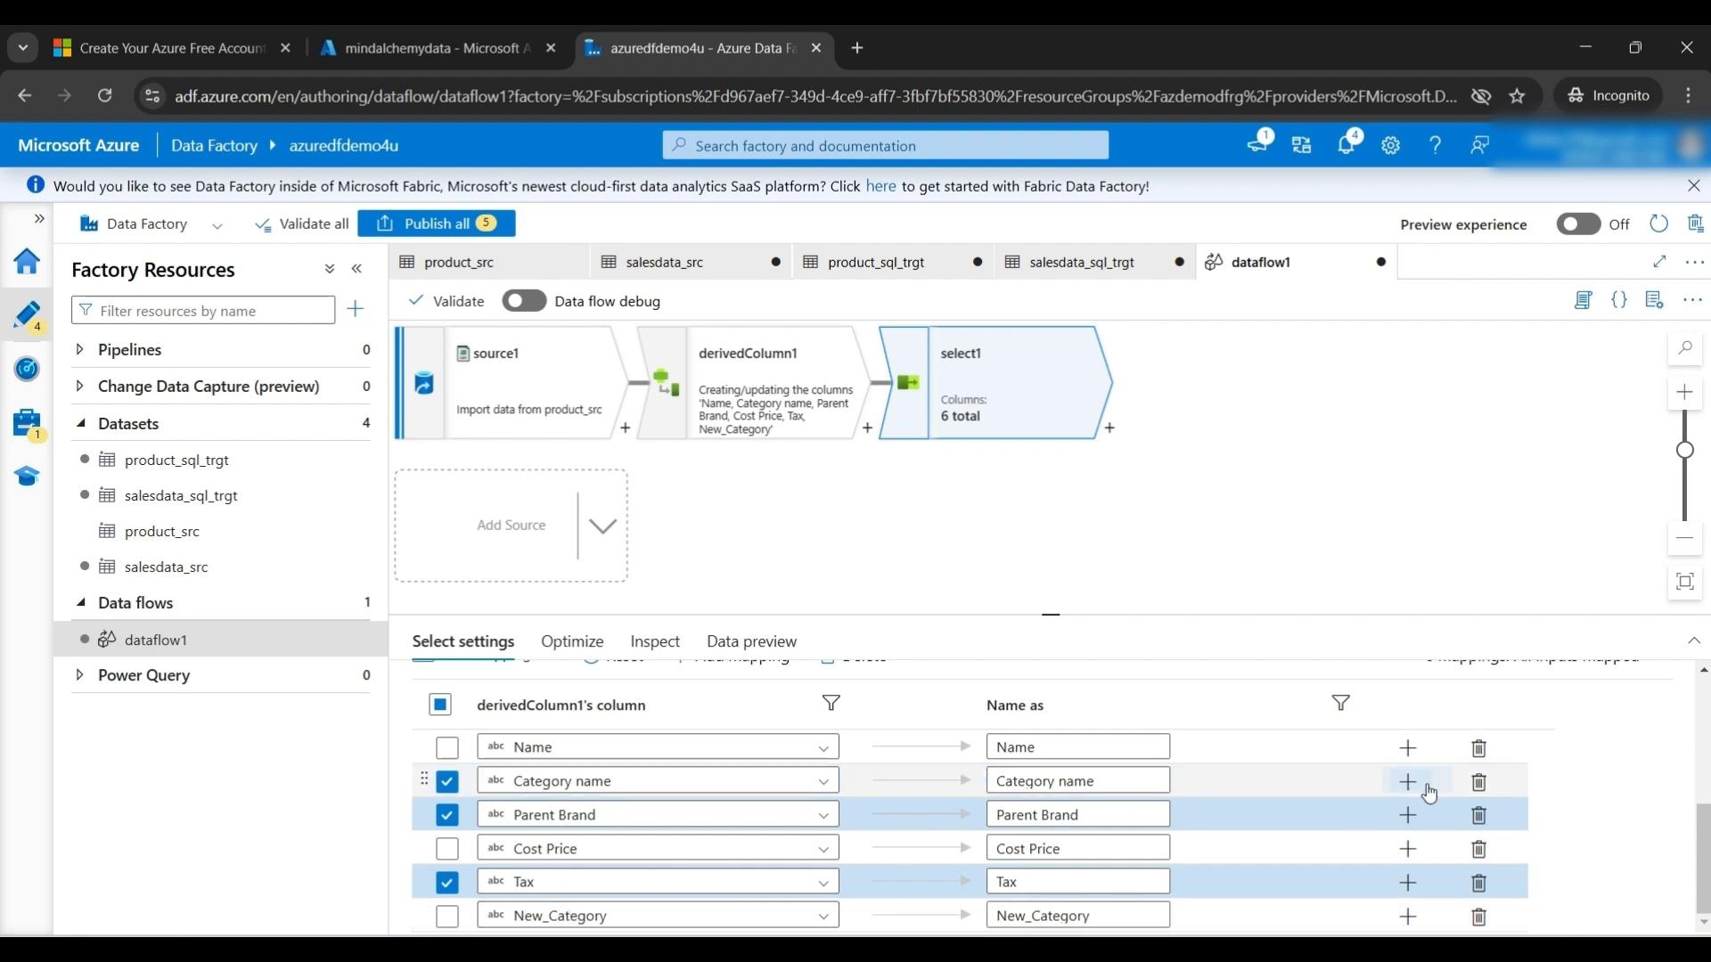
click(1478, 783)
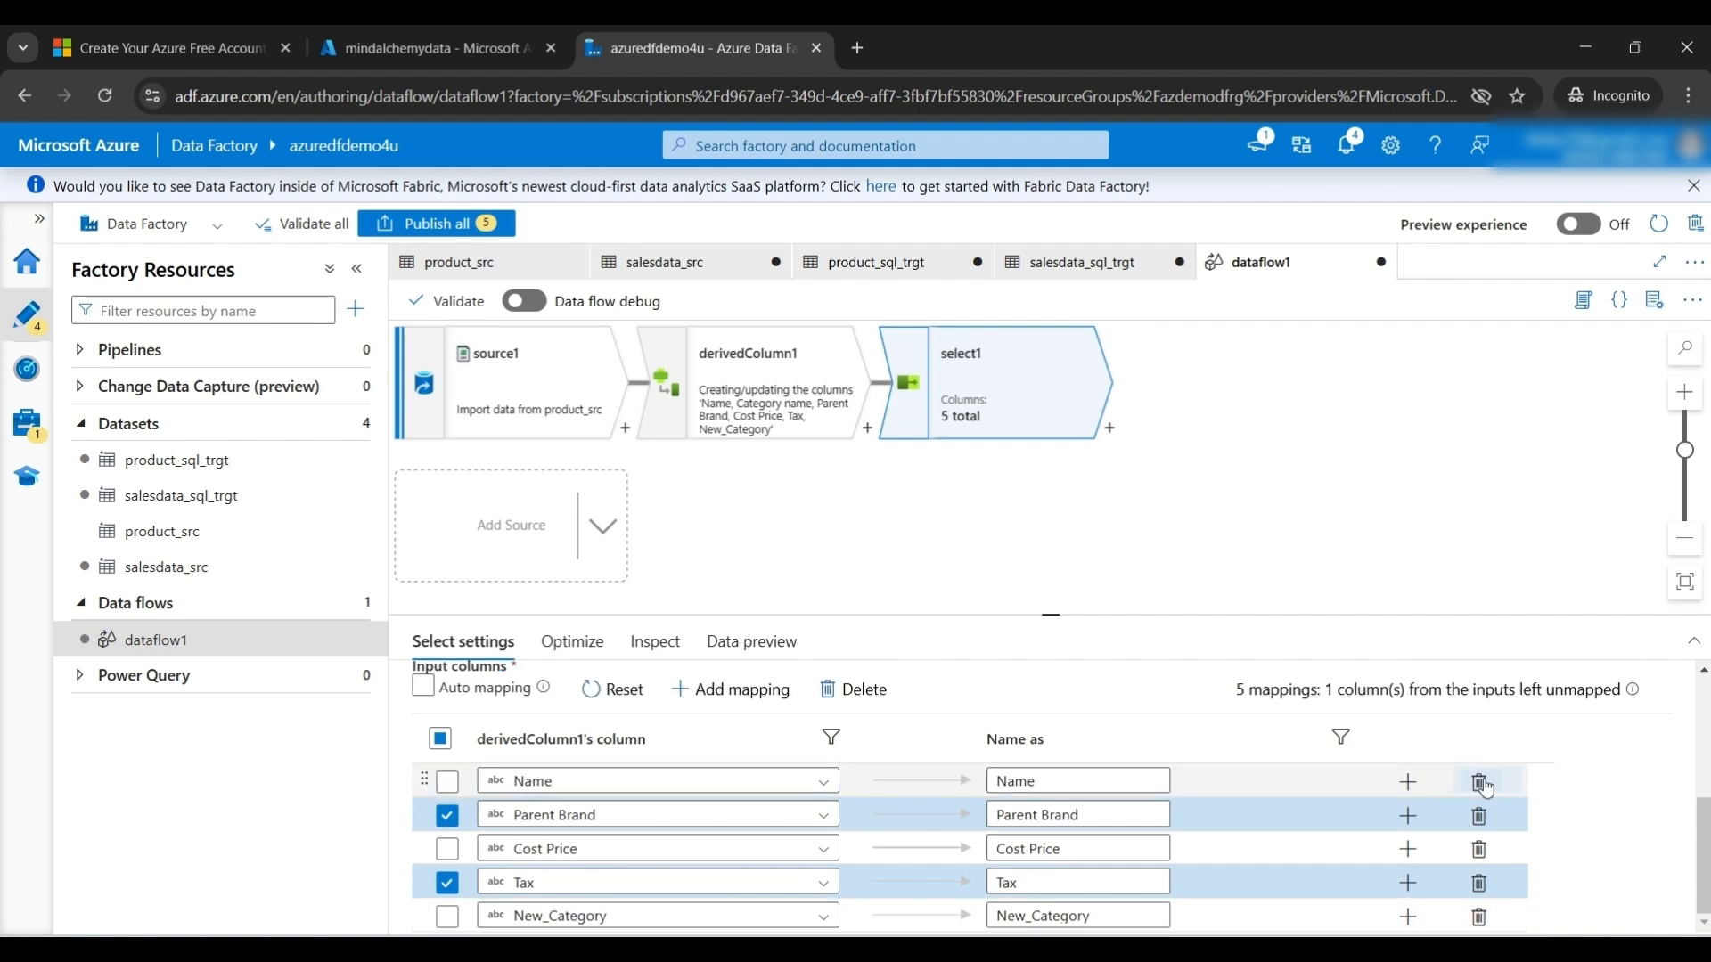
click(1478, 815)
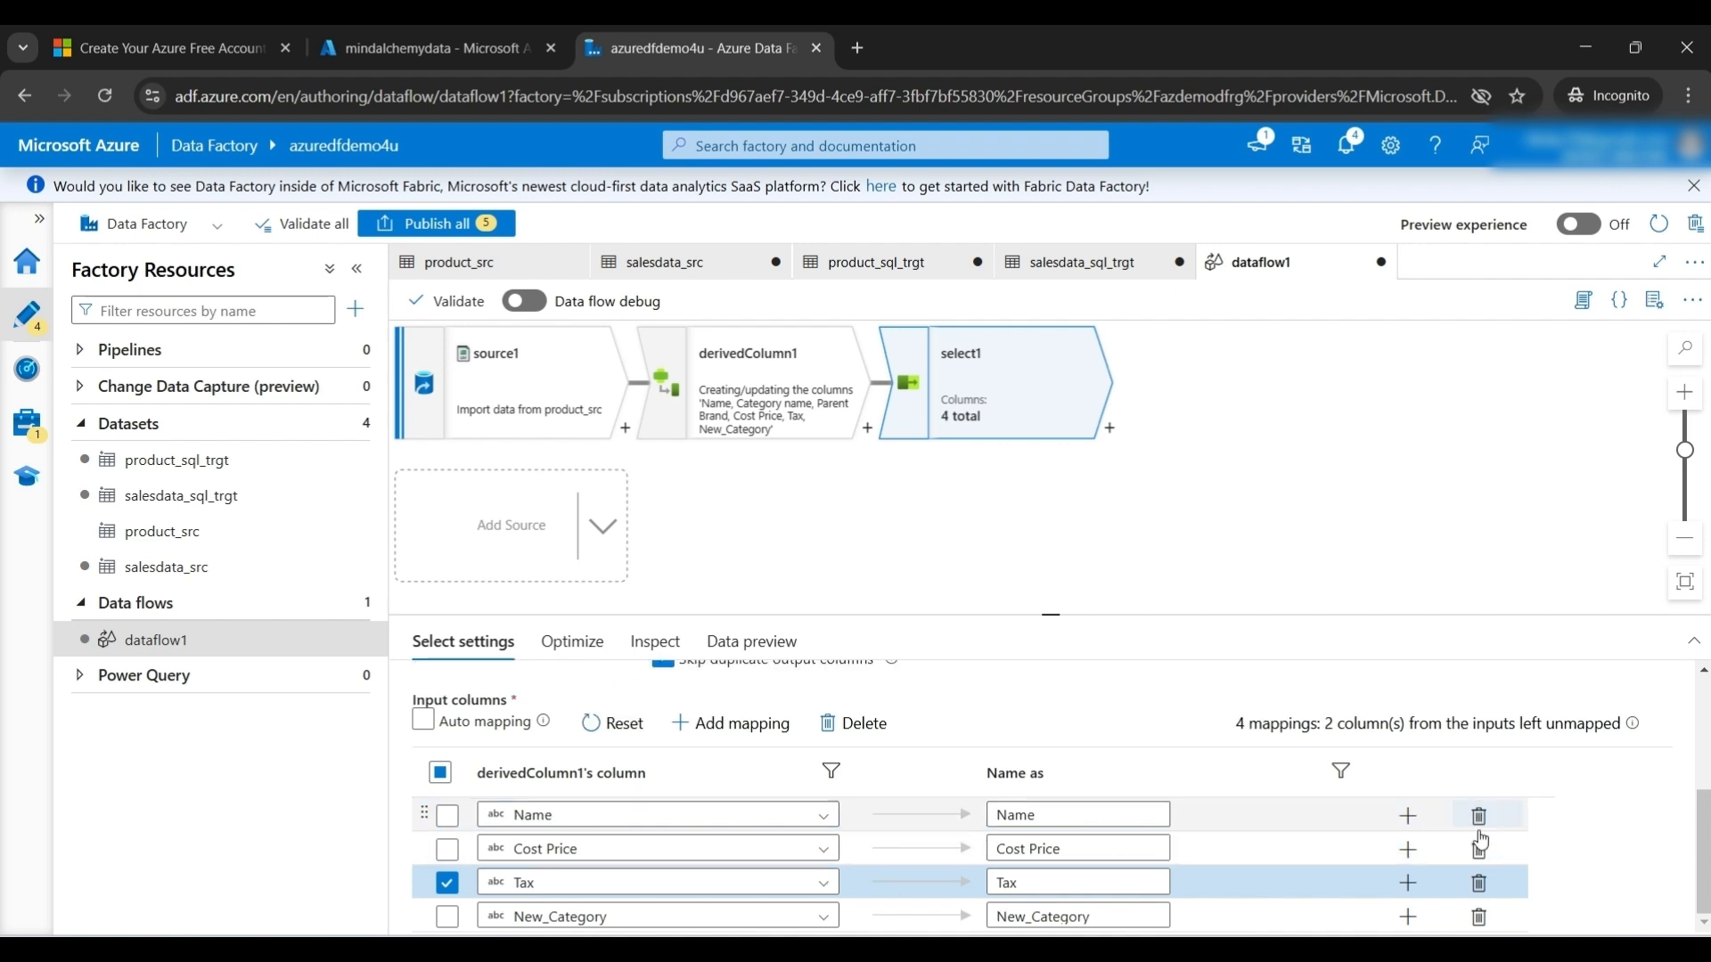
click(1478, 880)
mouse_move(1703, 838)
mouse_down()
mouse_move(1703, 783)
mouse_move(1704, 842)
mouse_up()
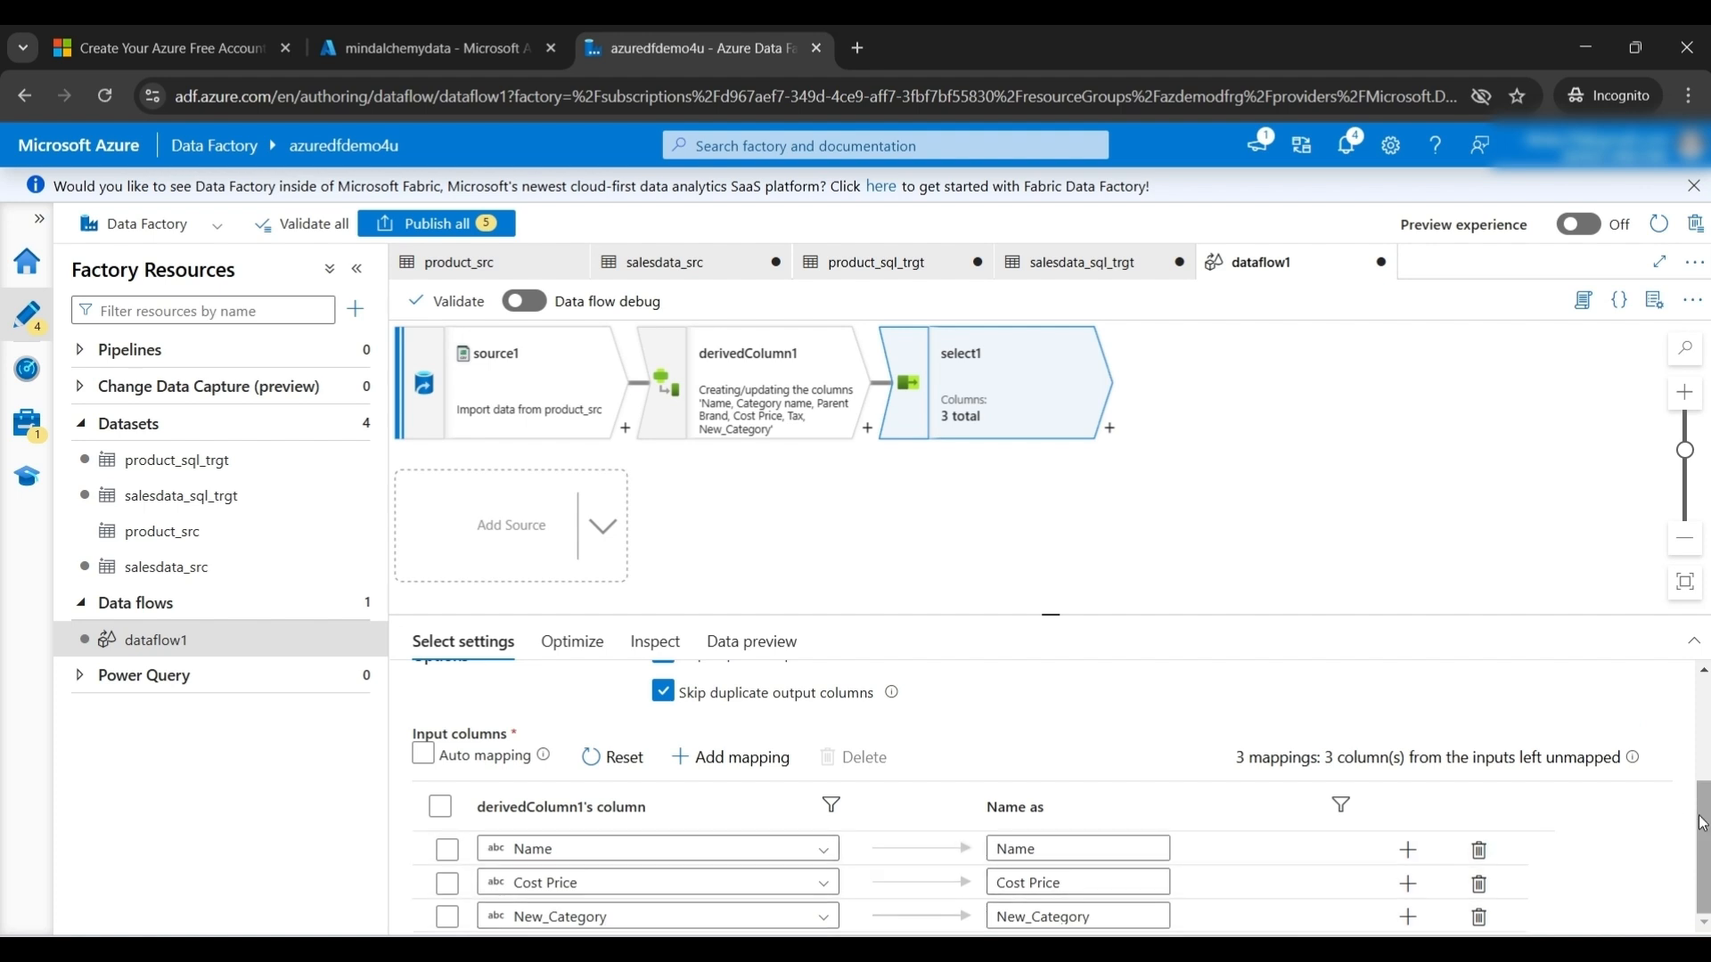
mouse_move(1703, 828)
mouse_down()
mouse_move(1703, 733)
mouse_move(1703, 833)
mouse_up()
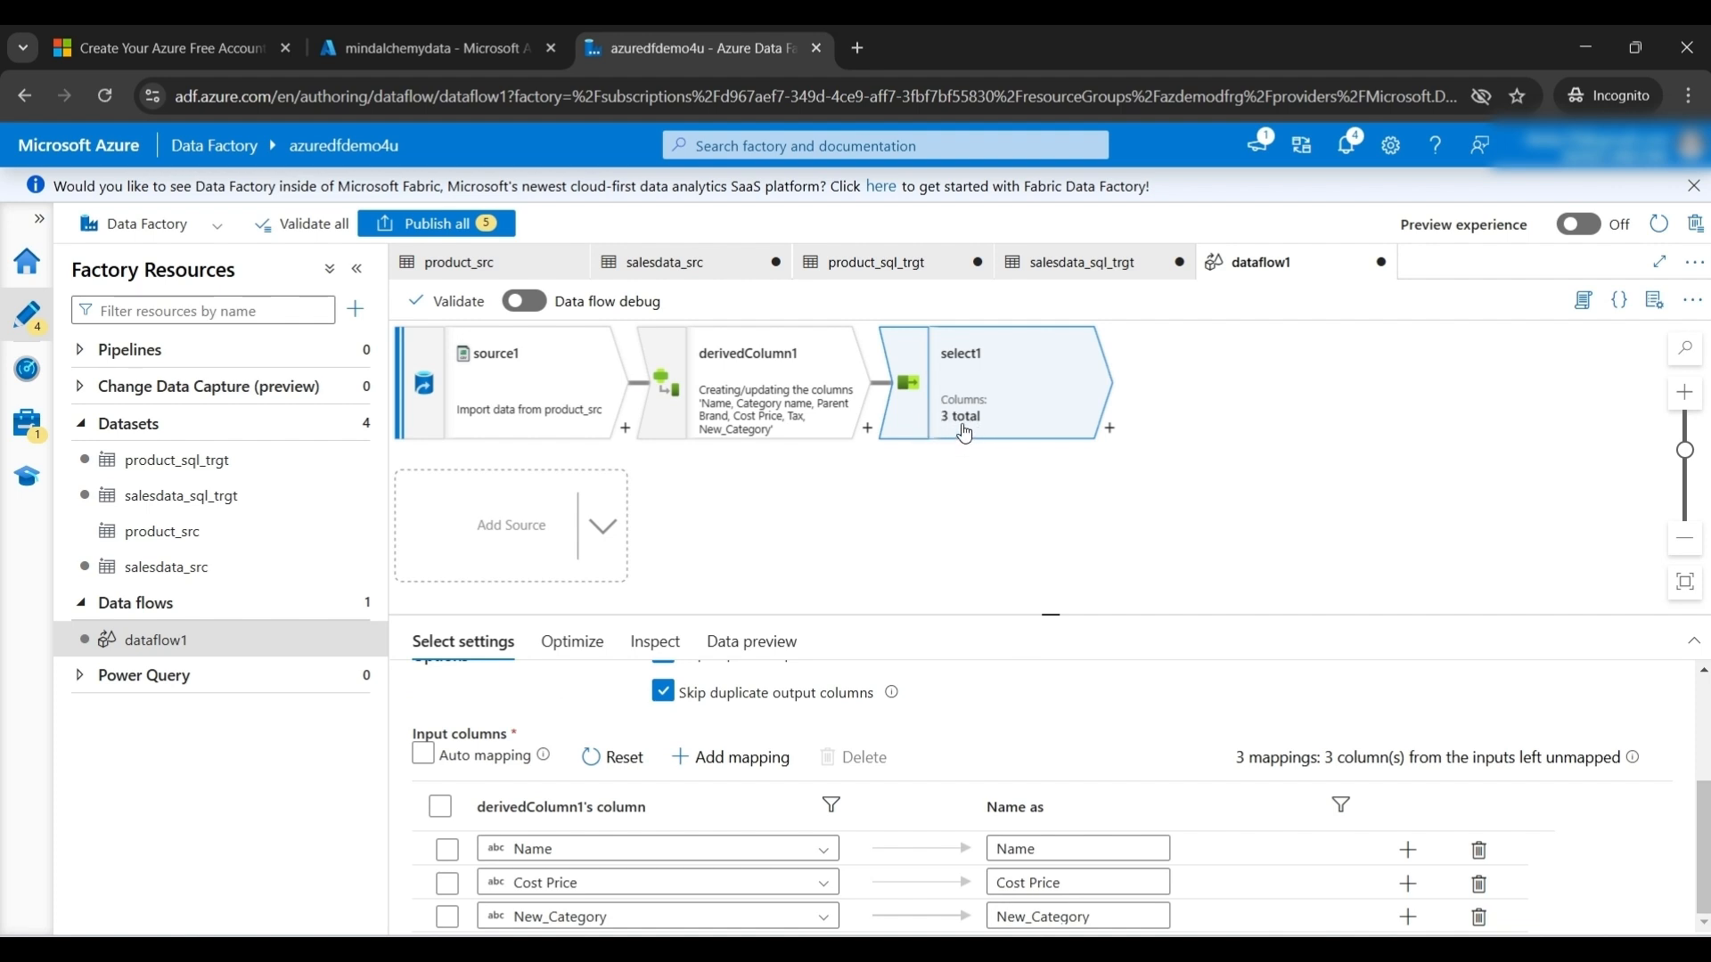
- Add a Sink destination after select1 in the data flow
click(1110, 428)
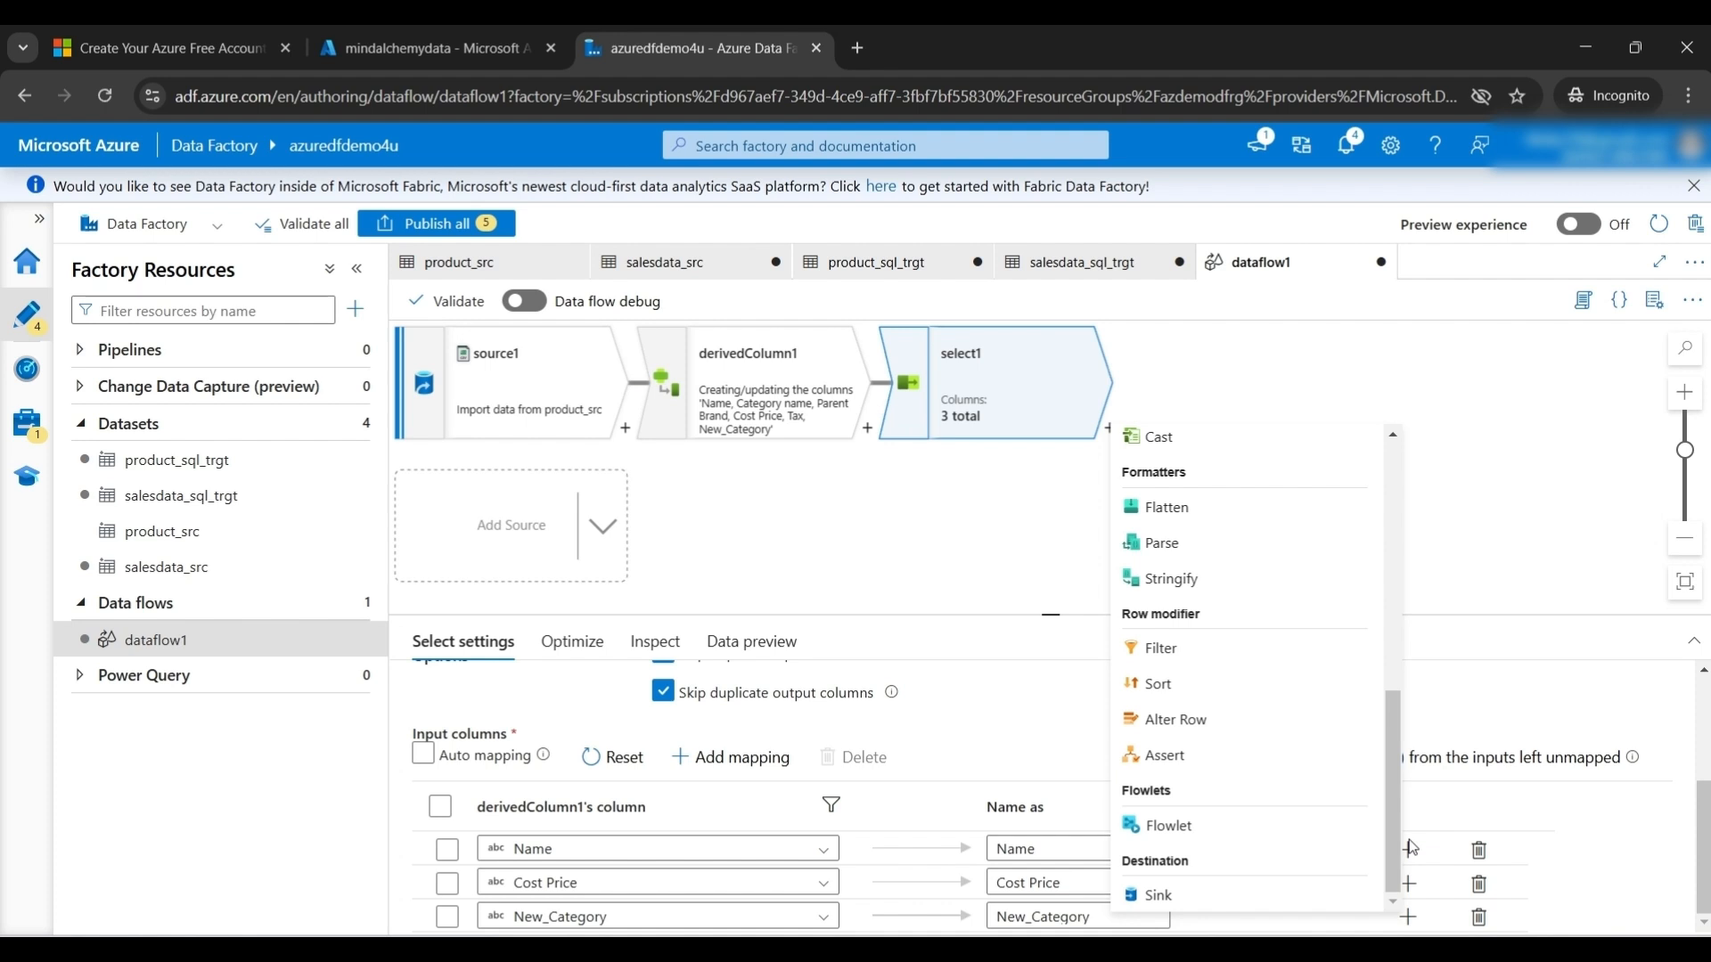
click(1162, 901)
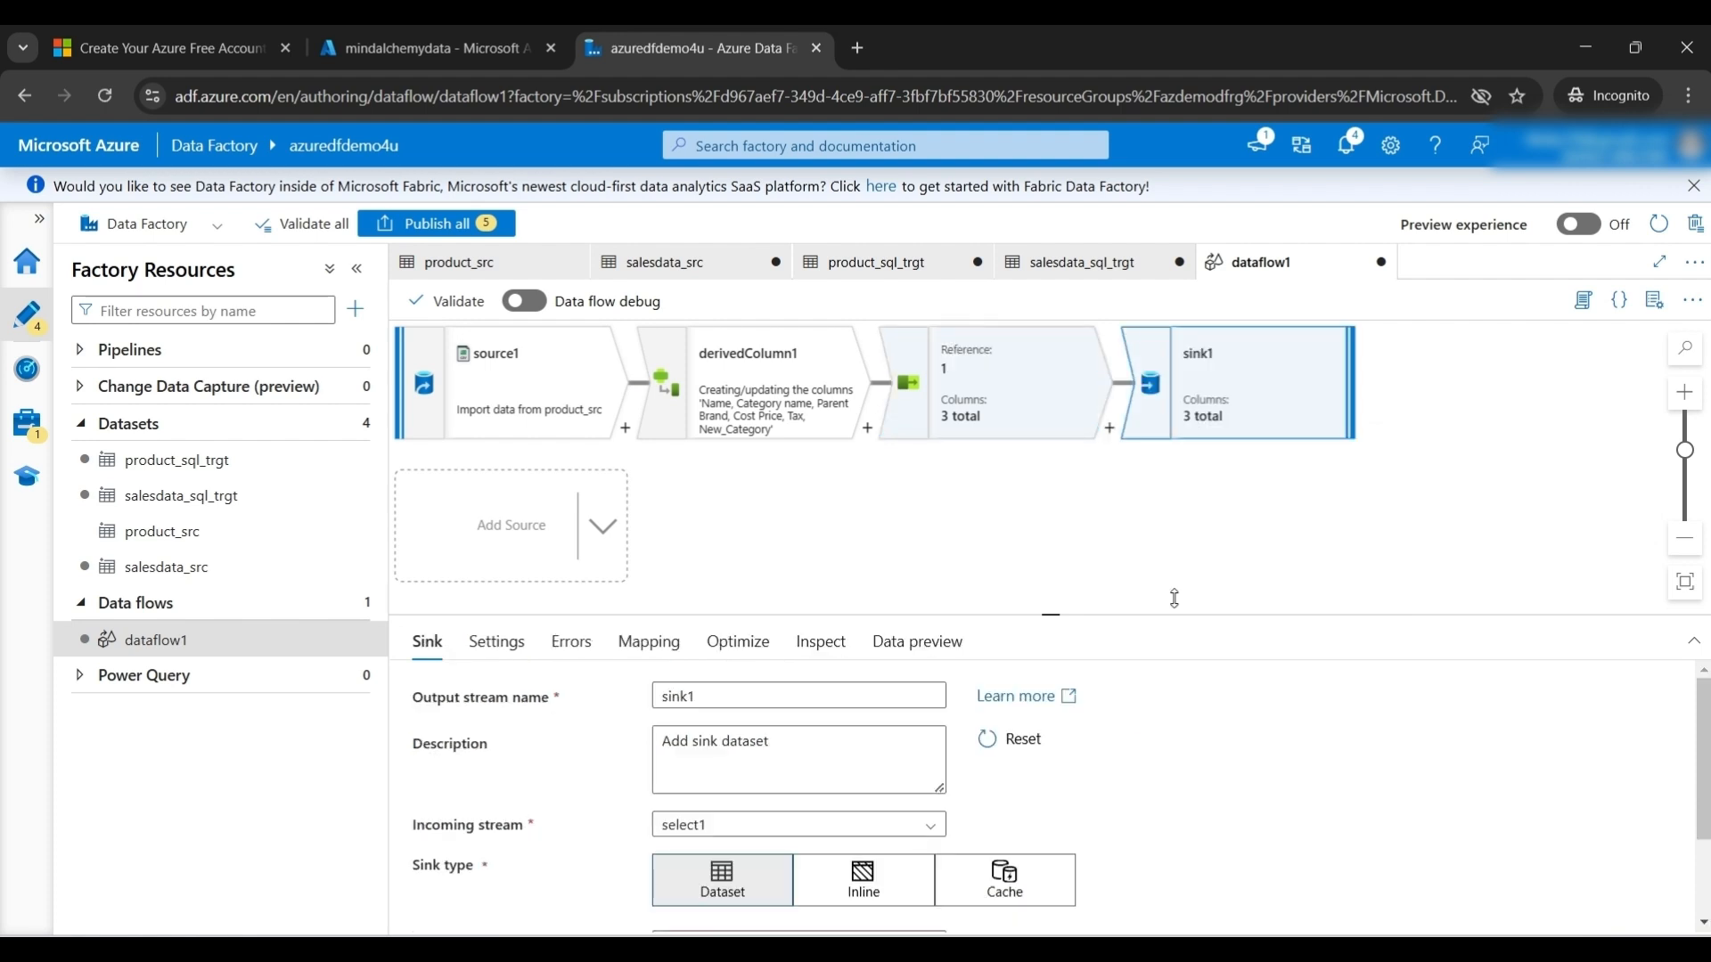
scroll(463, 666, down, 2)
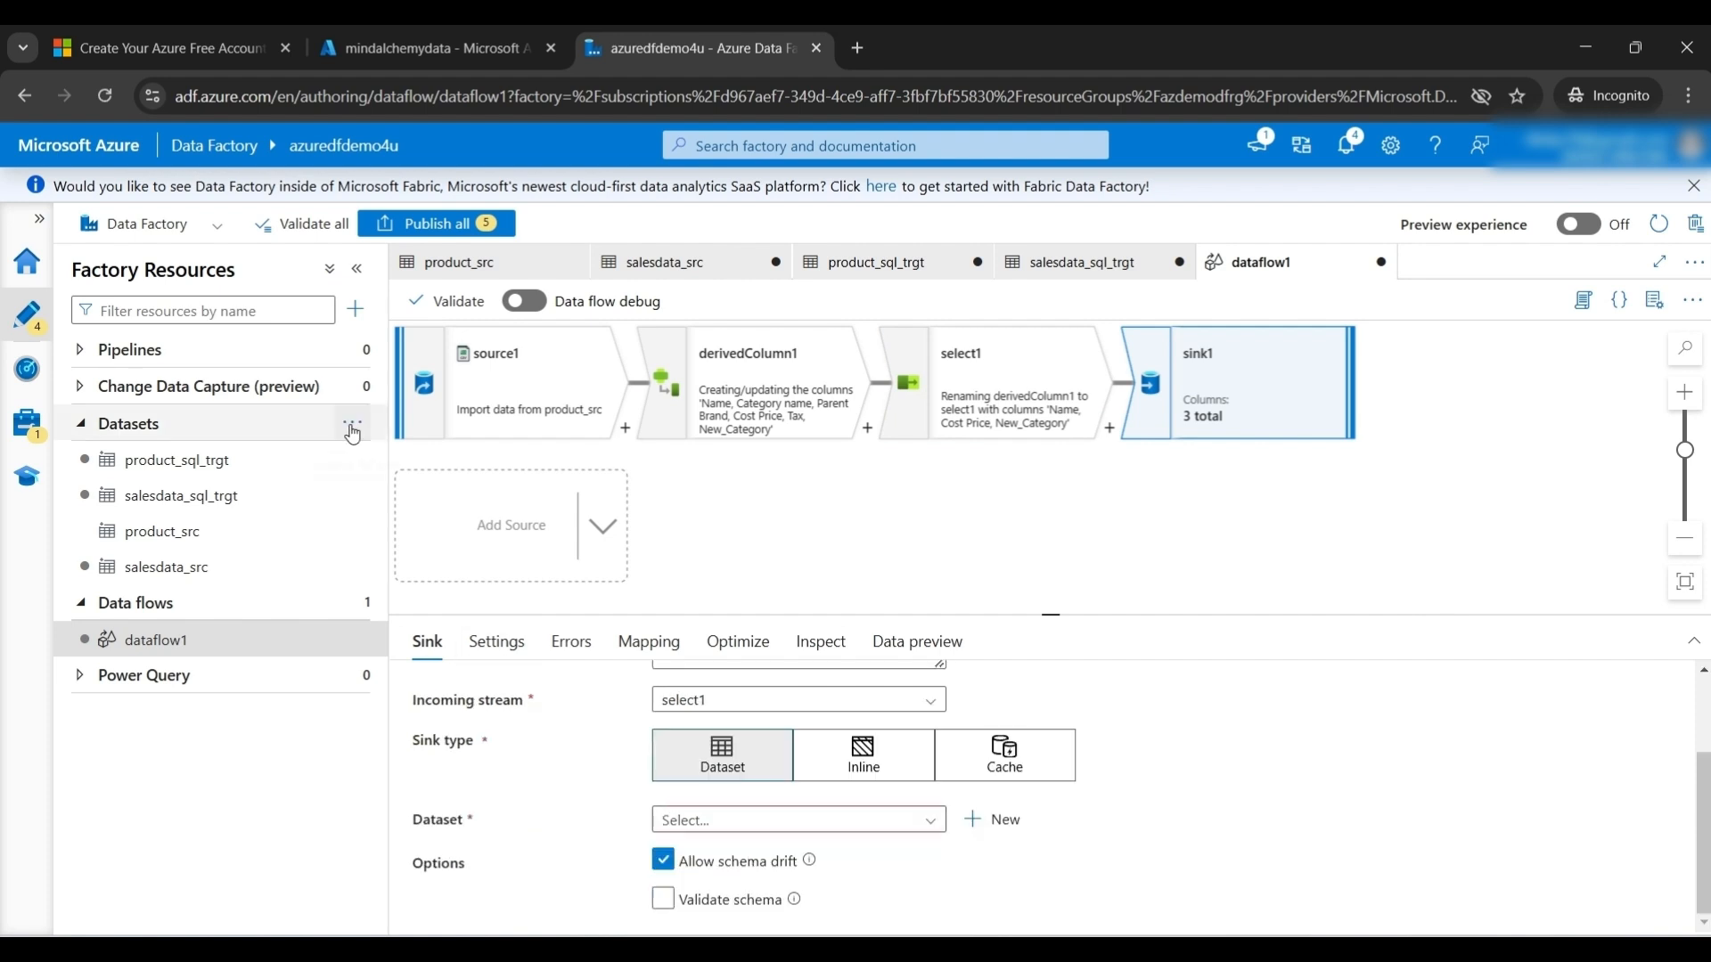
- Start a new dataset using Azure Data Lake Storage Gen2 as the data store and DelimitedText as the format
right_click(354, 429)
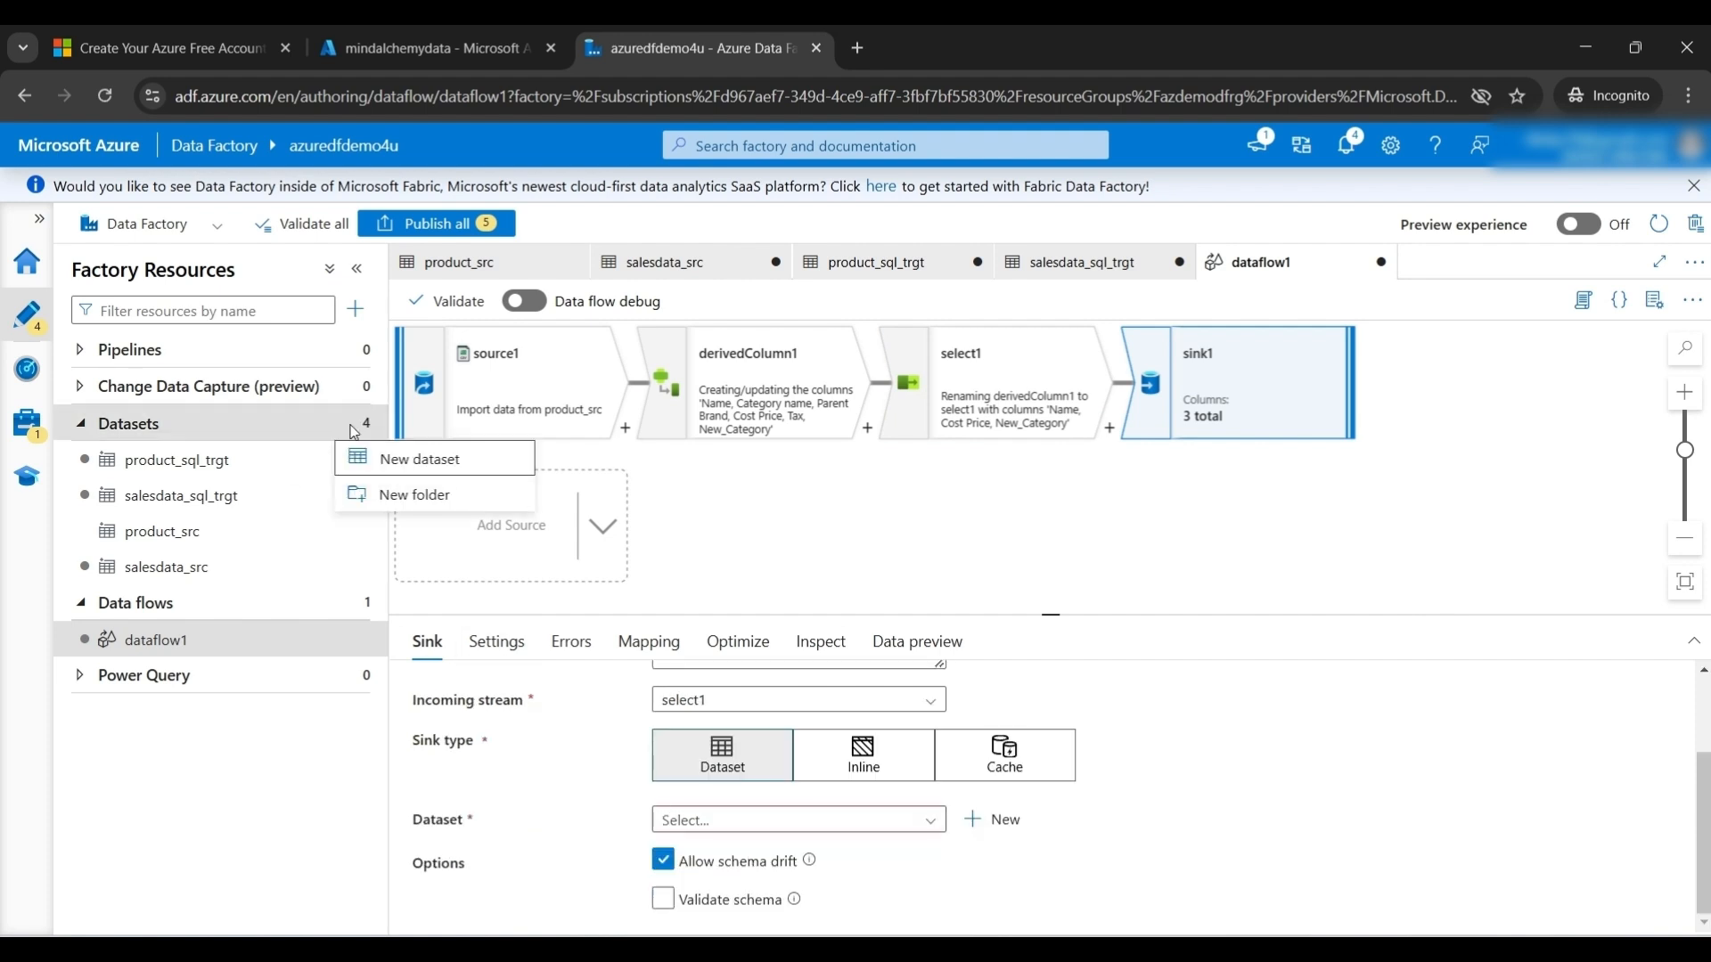
click(383, 460)
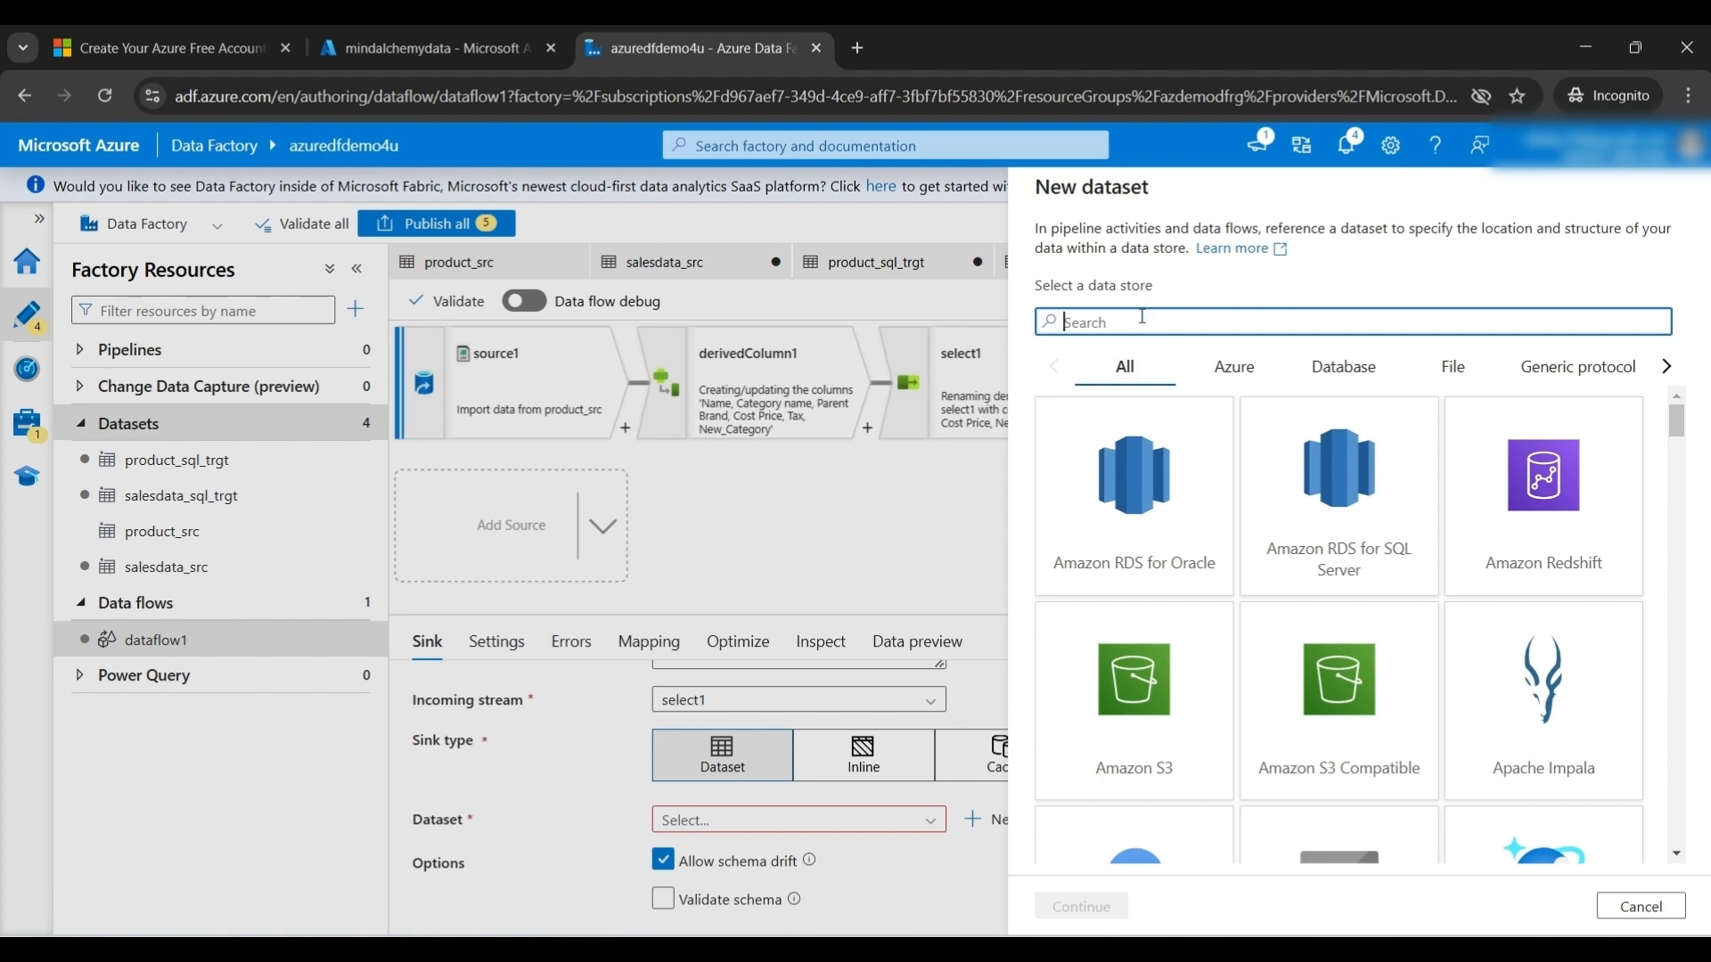
text(stor)
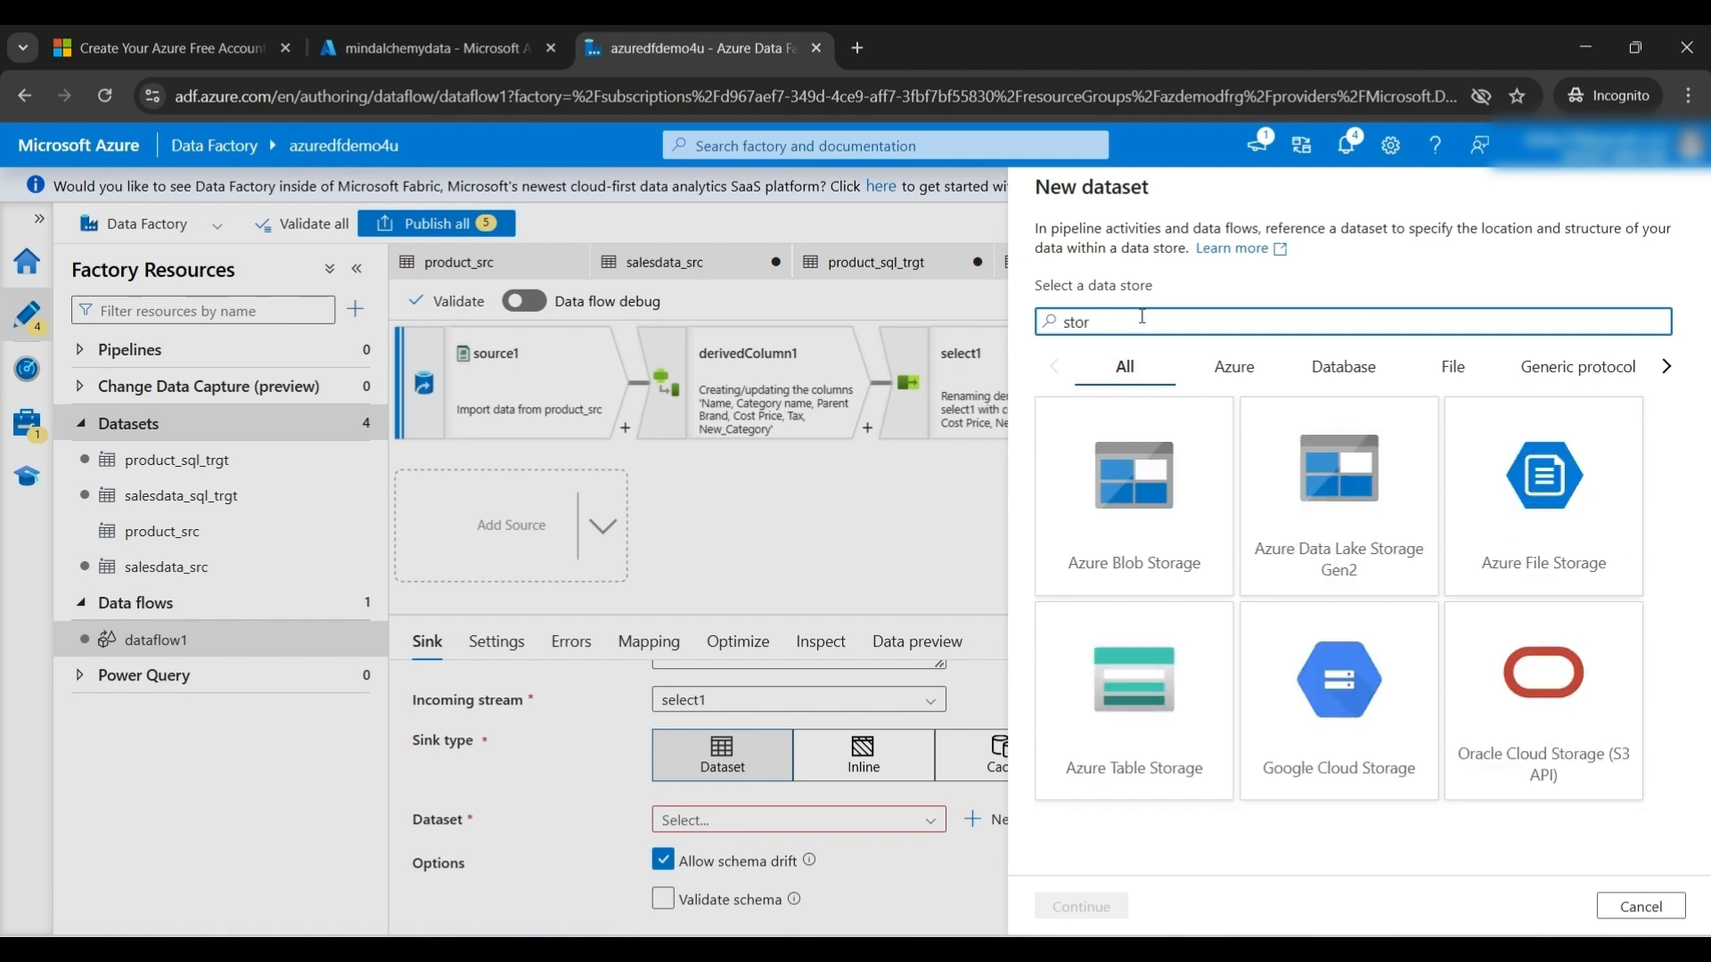
click(1334, 561)
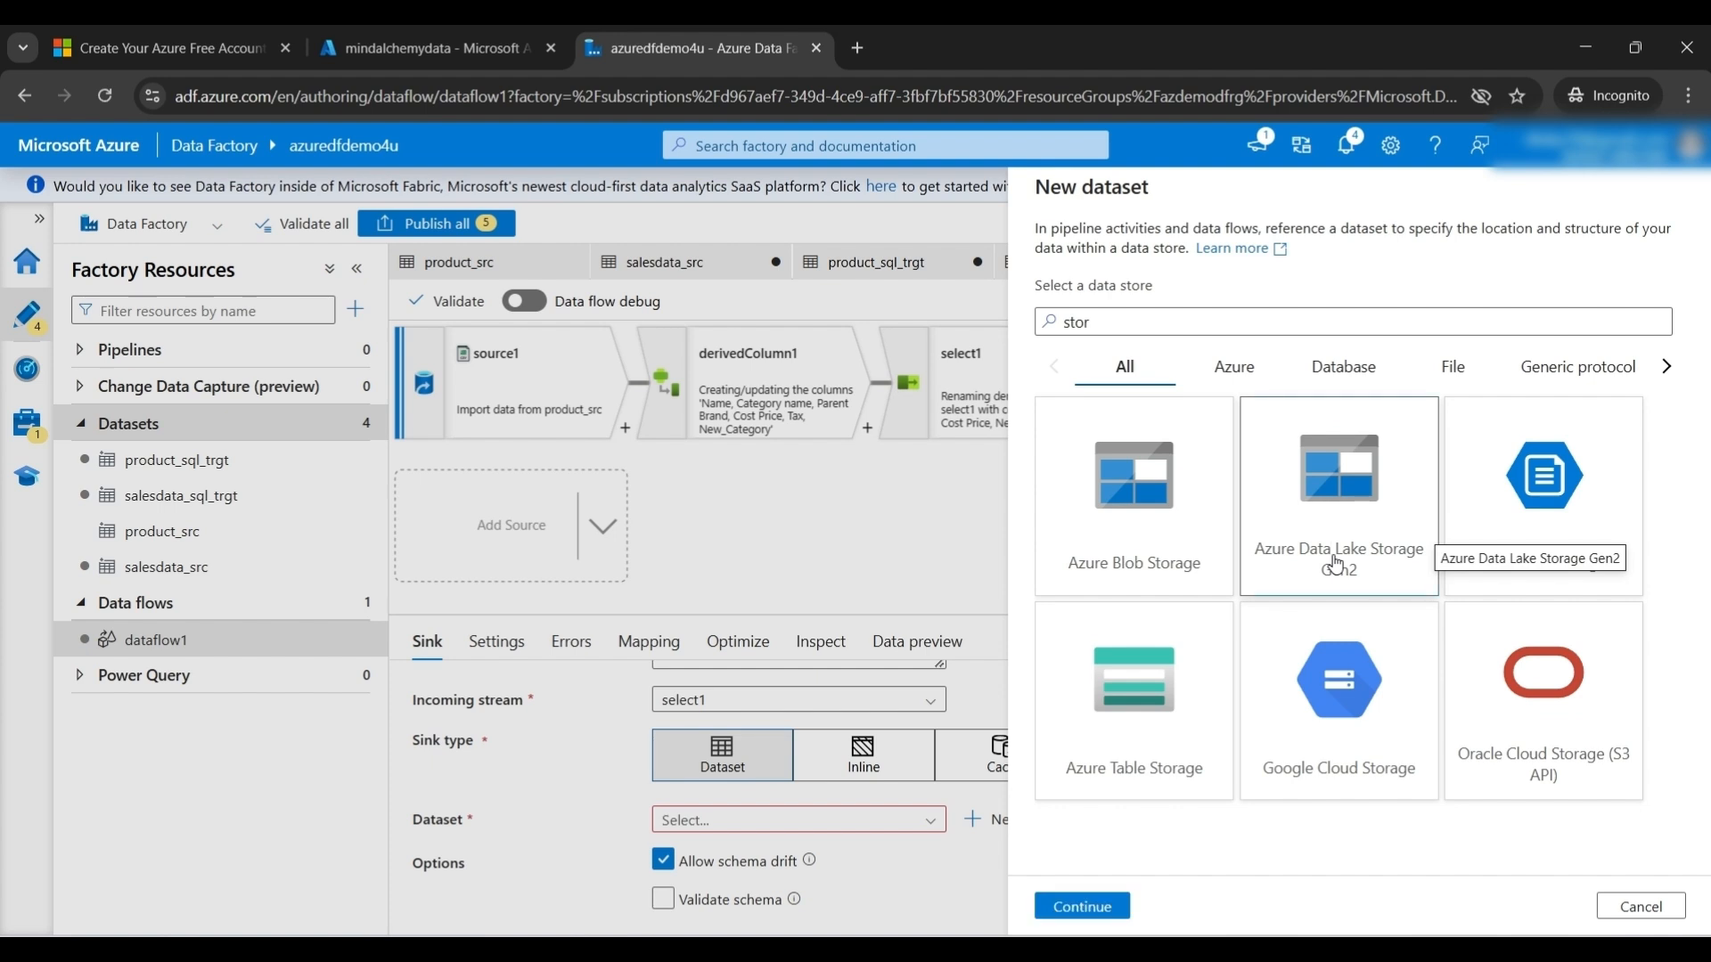
click(1080, 906)
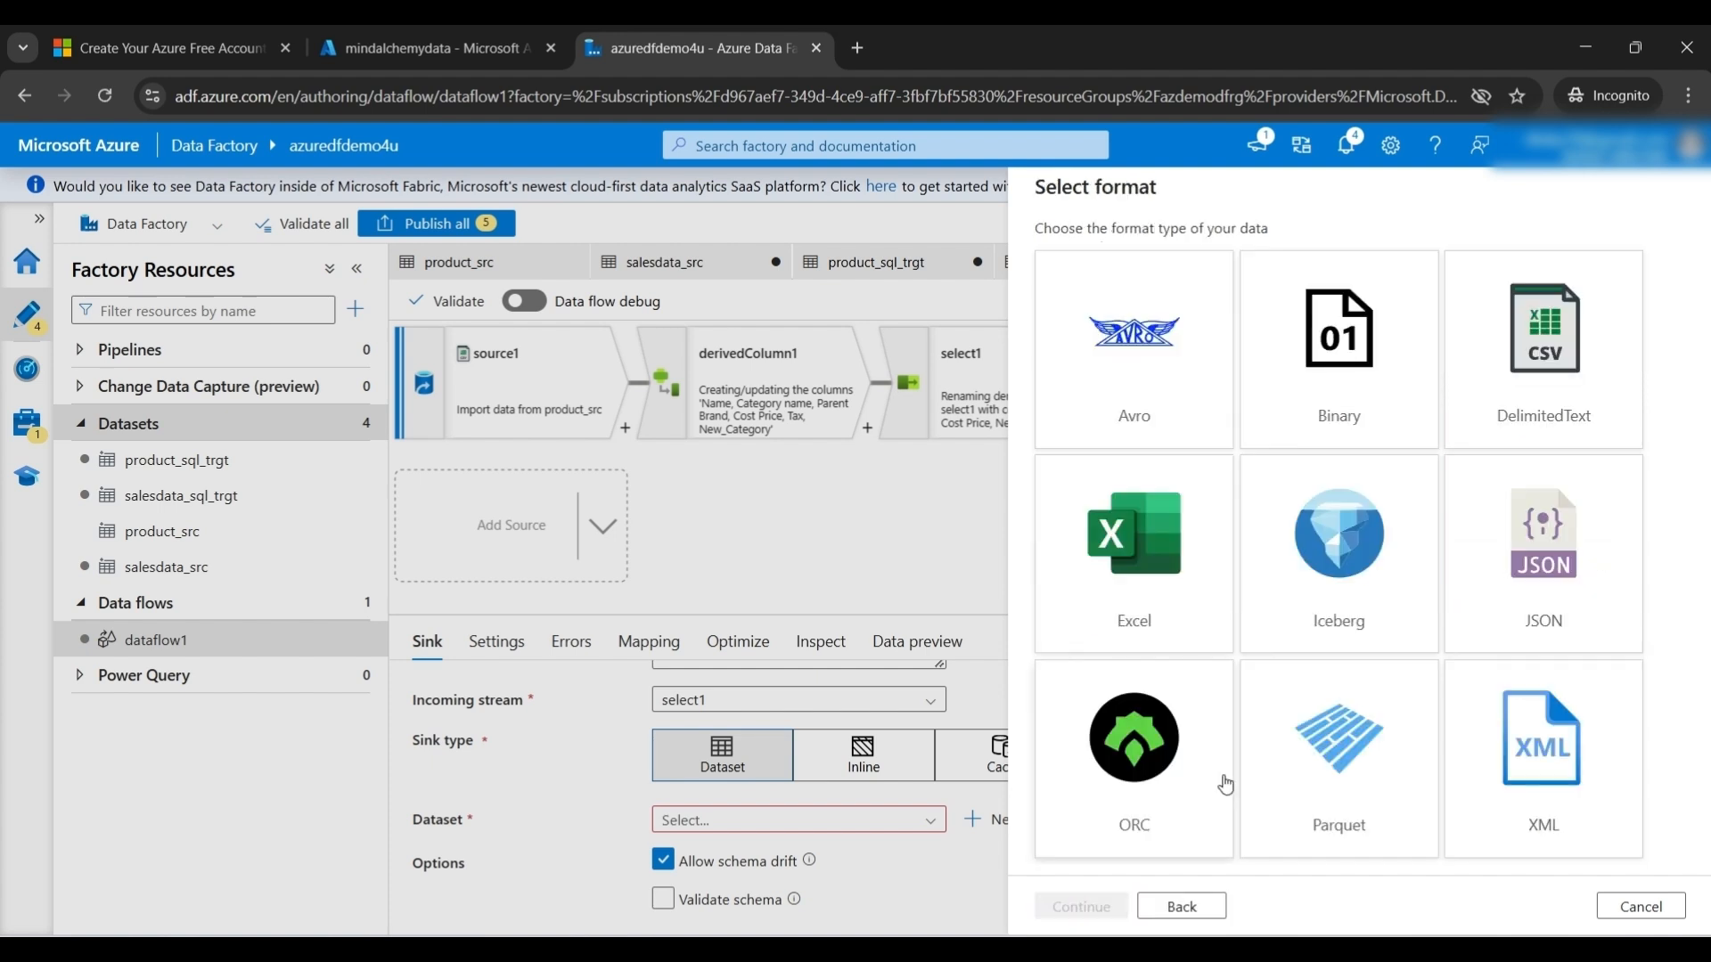
click(1532, 407)
click(1097, 904)
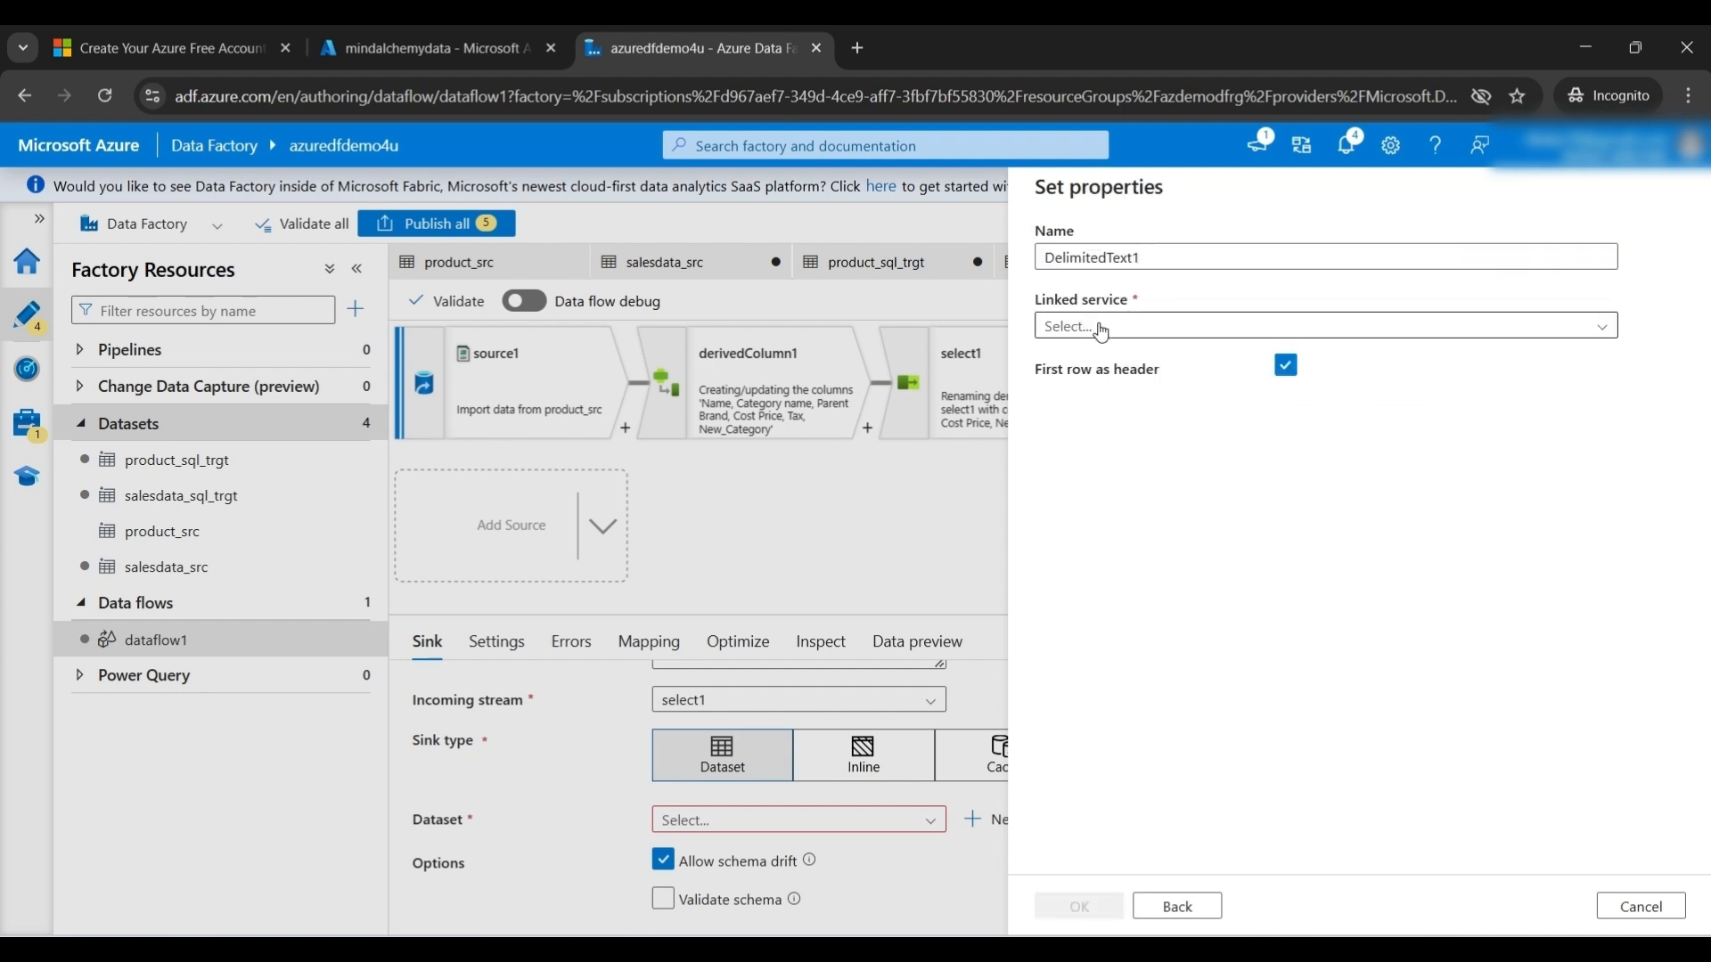
- Name the new dataset product_processed and assign it the AzureDataLakeStorage1 linked service
click(1178, 259)
double_click(1178, 259)
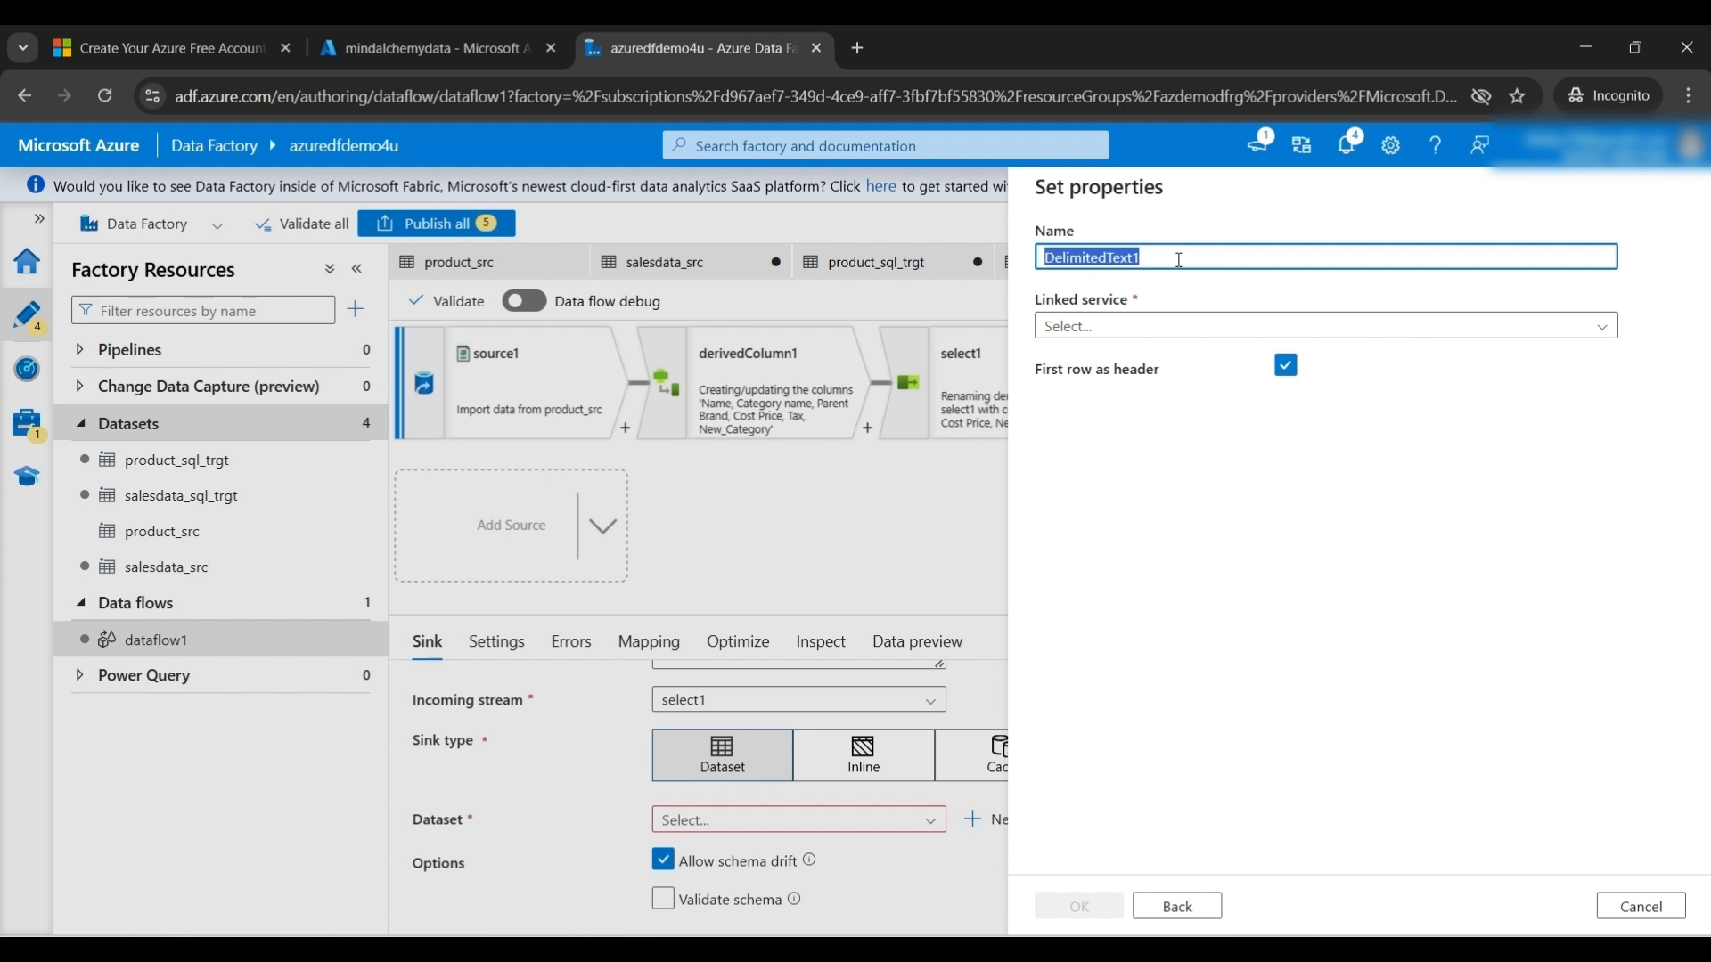
text(product)
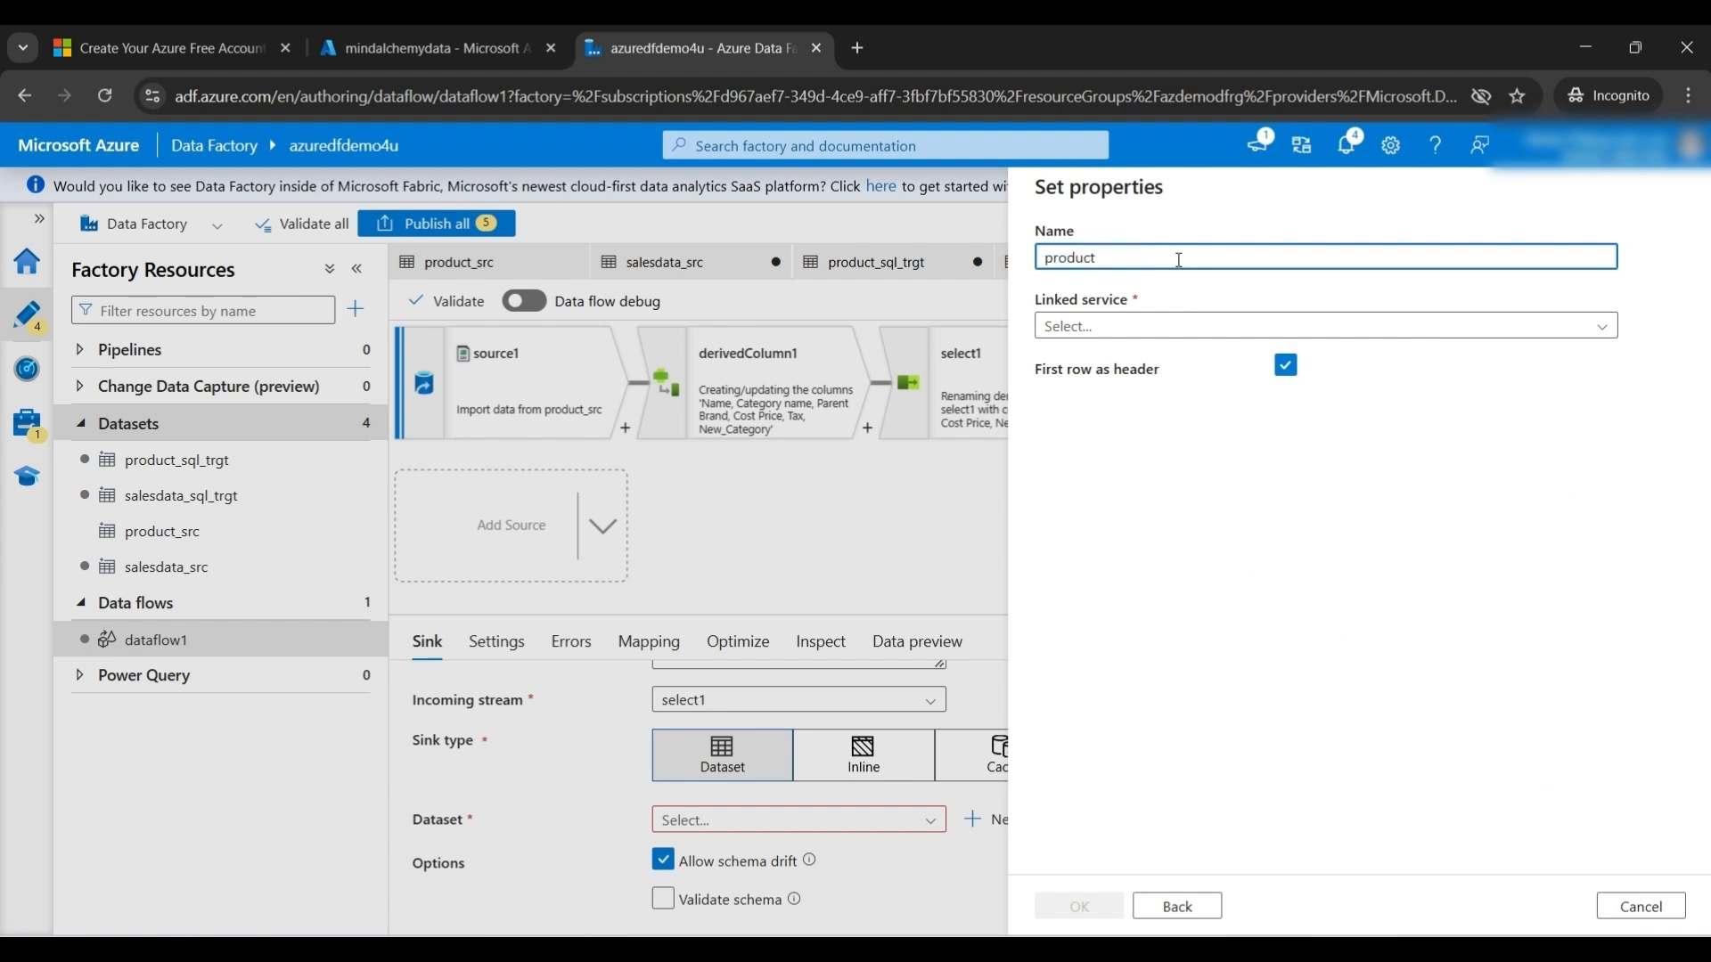
text(_processed)
click(1128, 327)
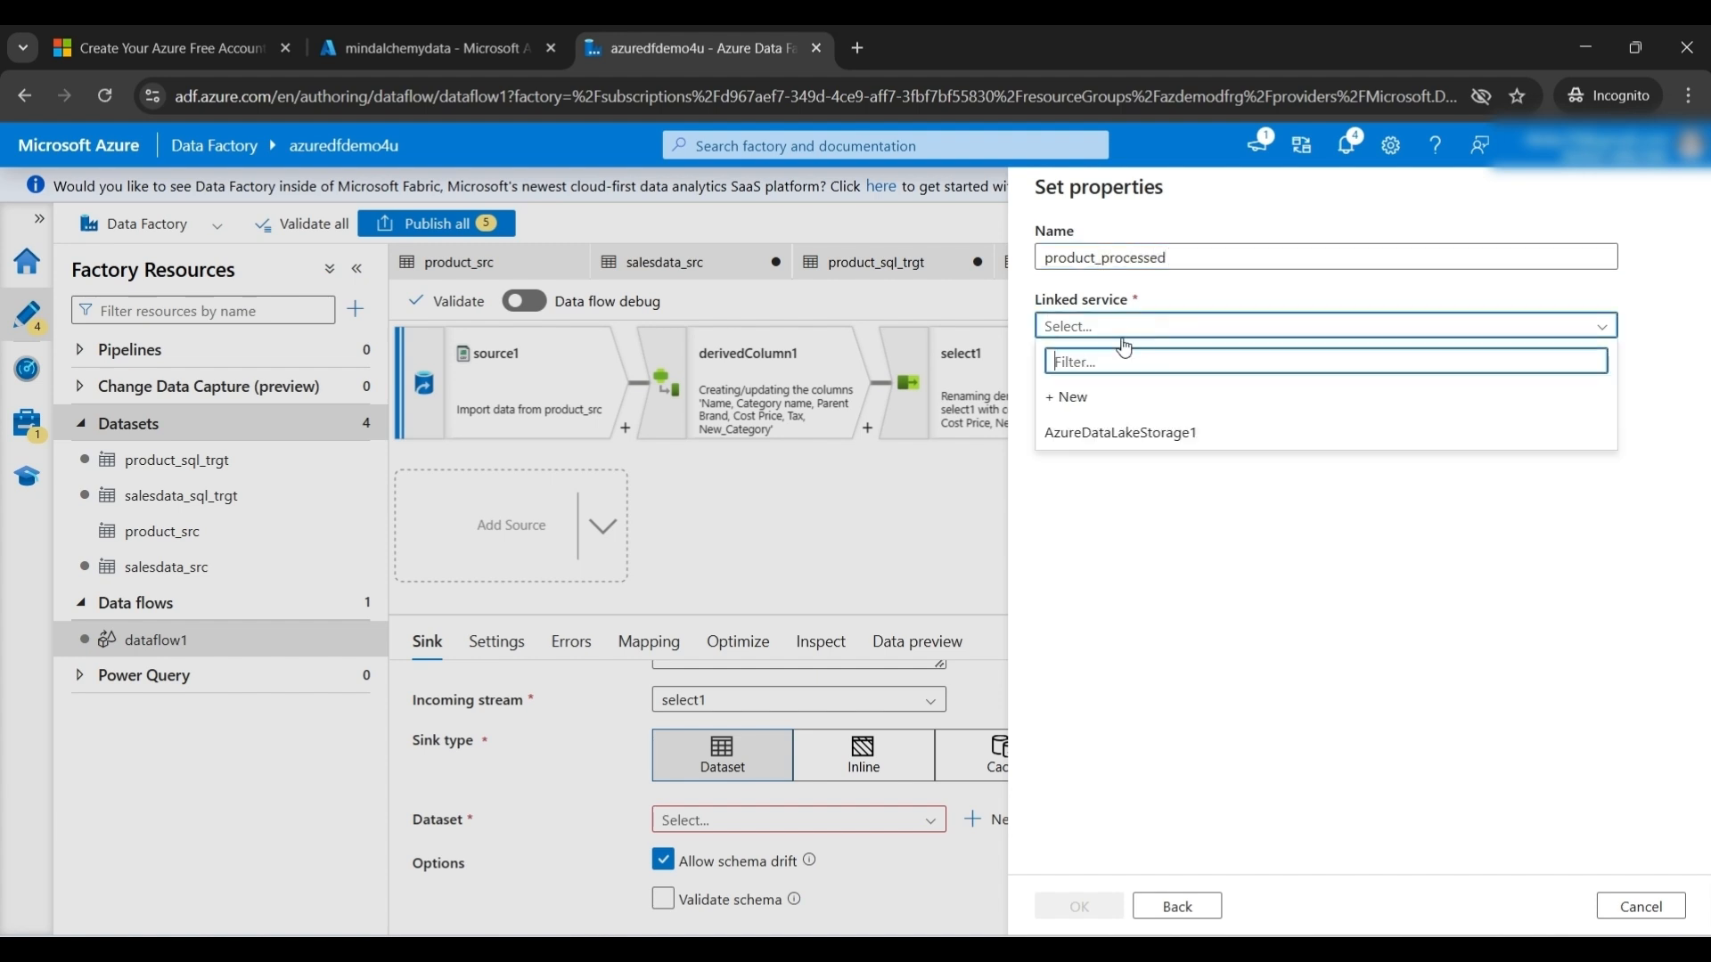
click(1098, 433)
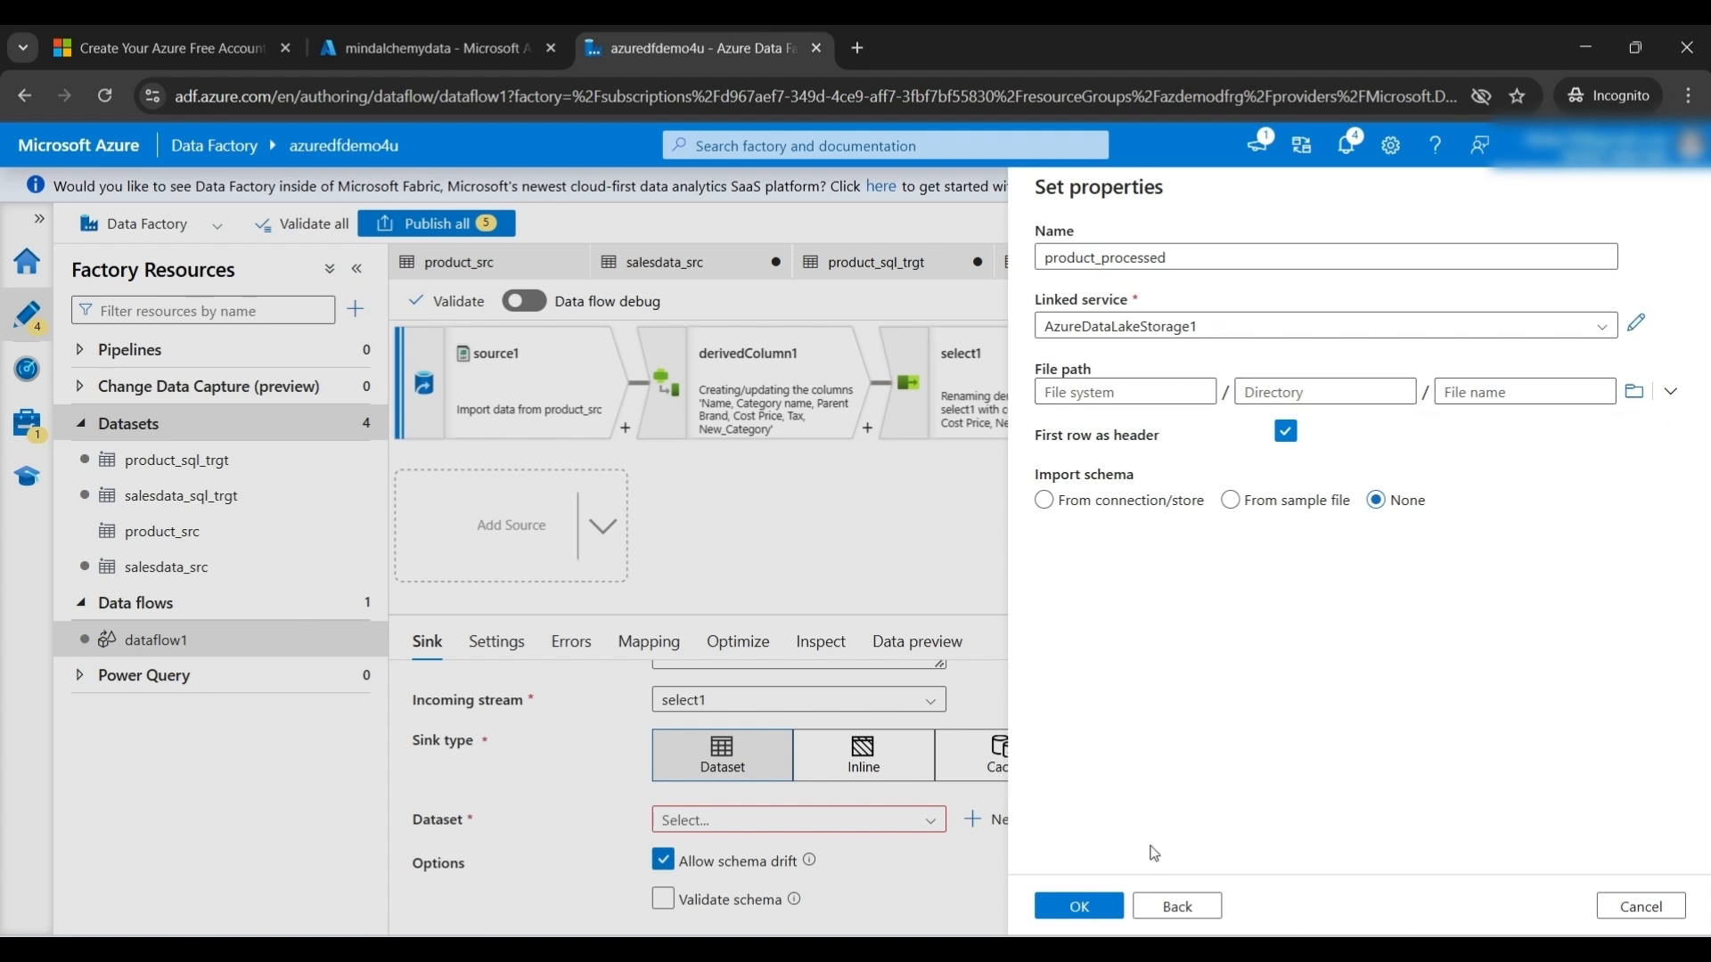
- Set the dataset's file path to the processed_data folder in mindalchemydata and create the dataset
click(1633, 392)
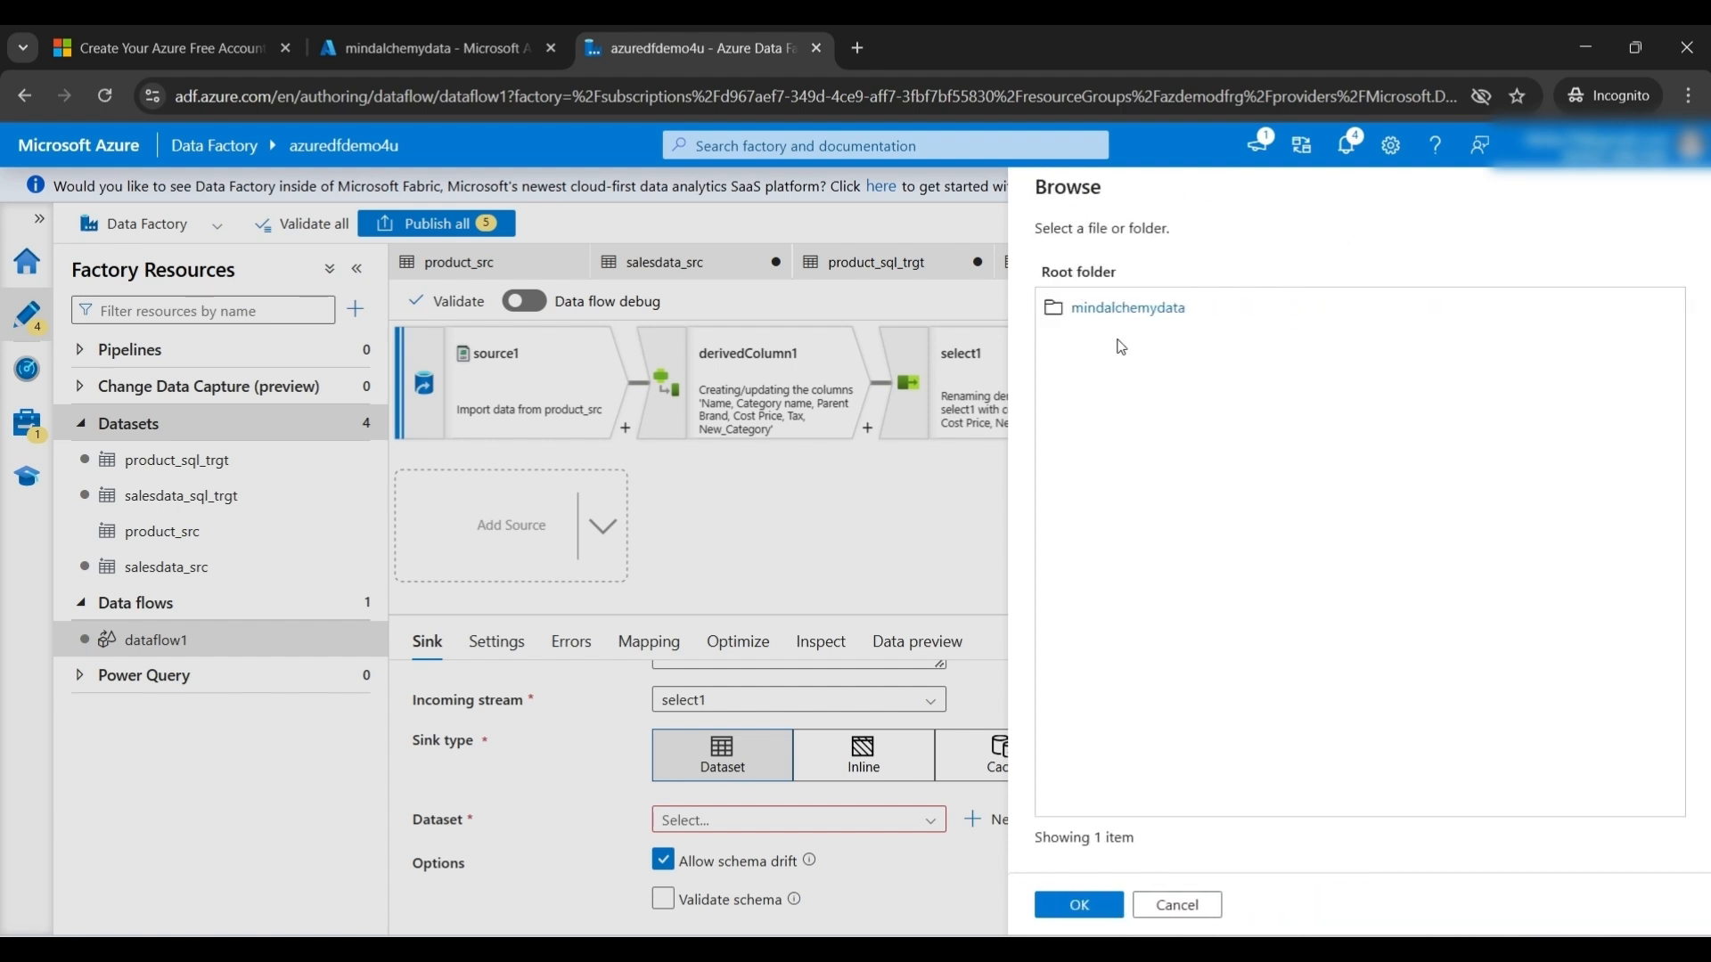
double_click(1089, 309)
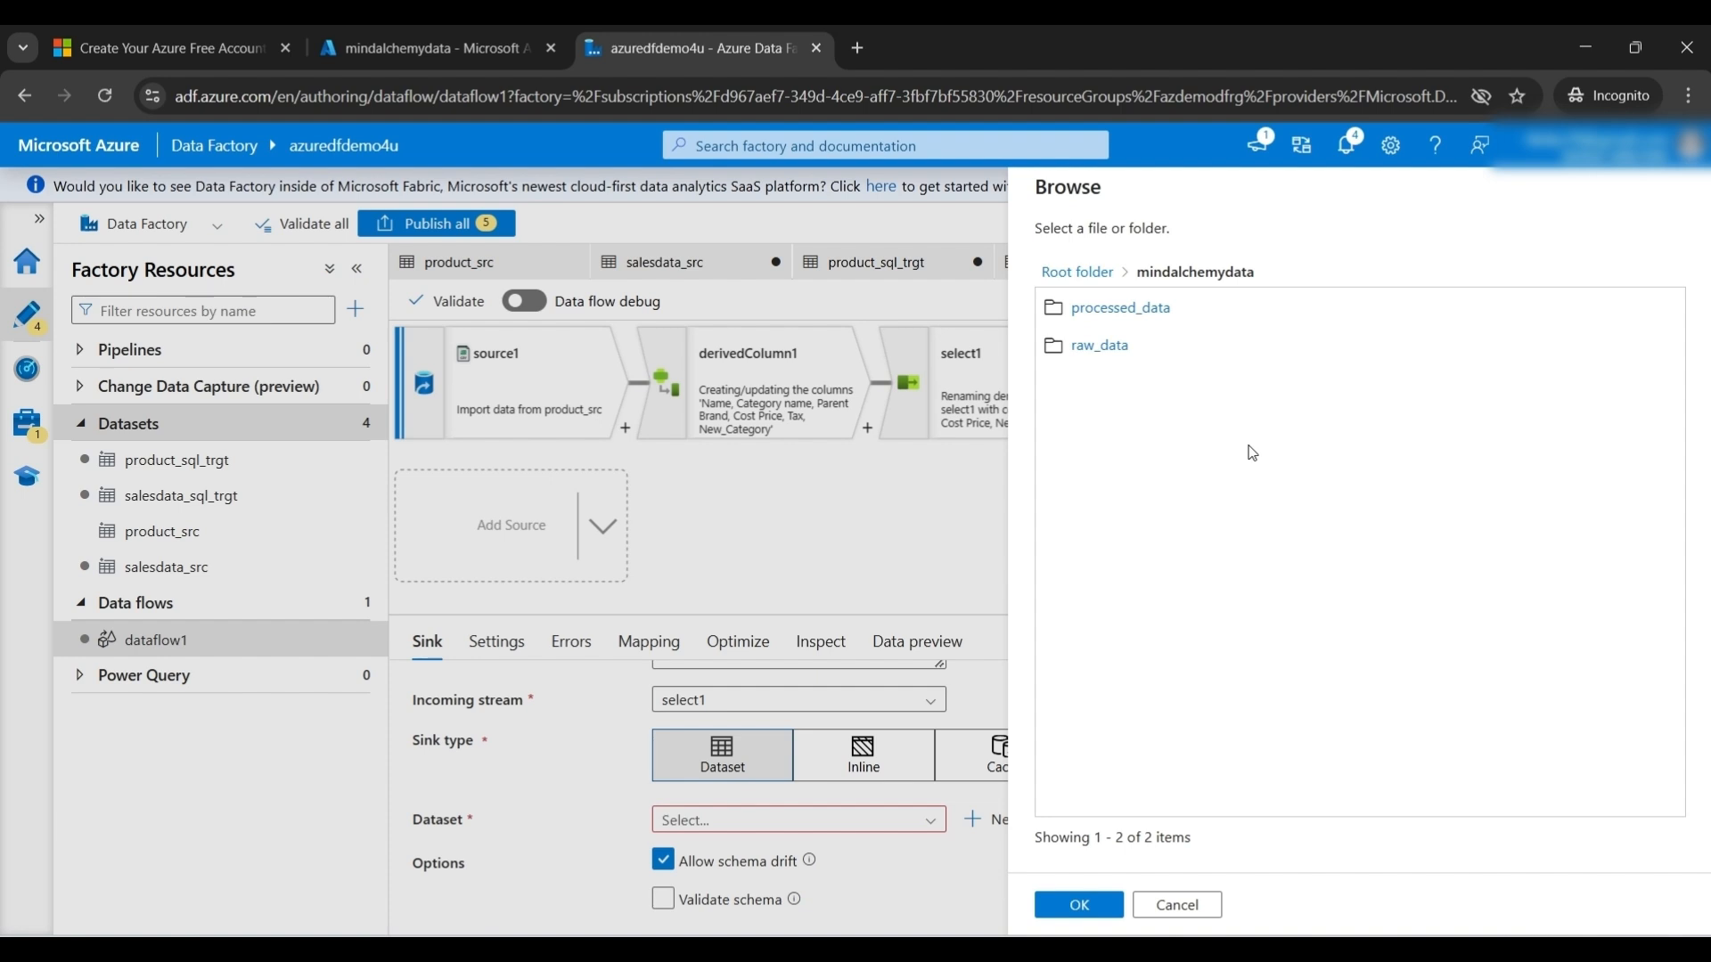
click(1107, 312)
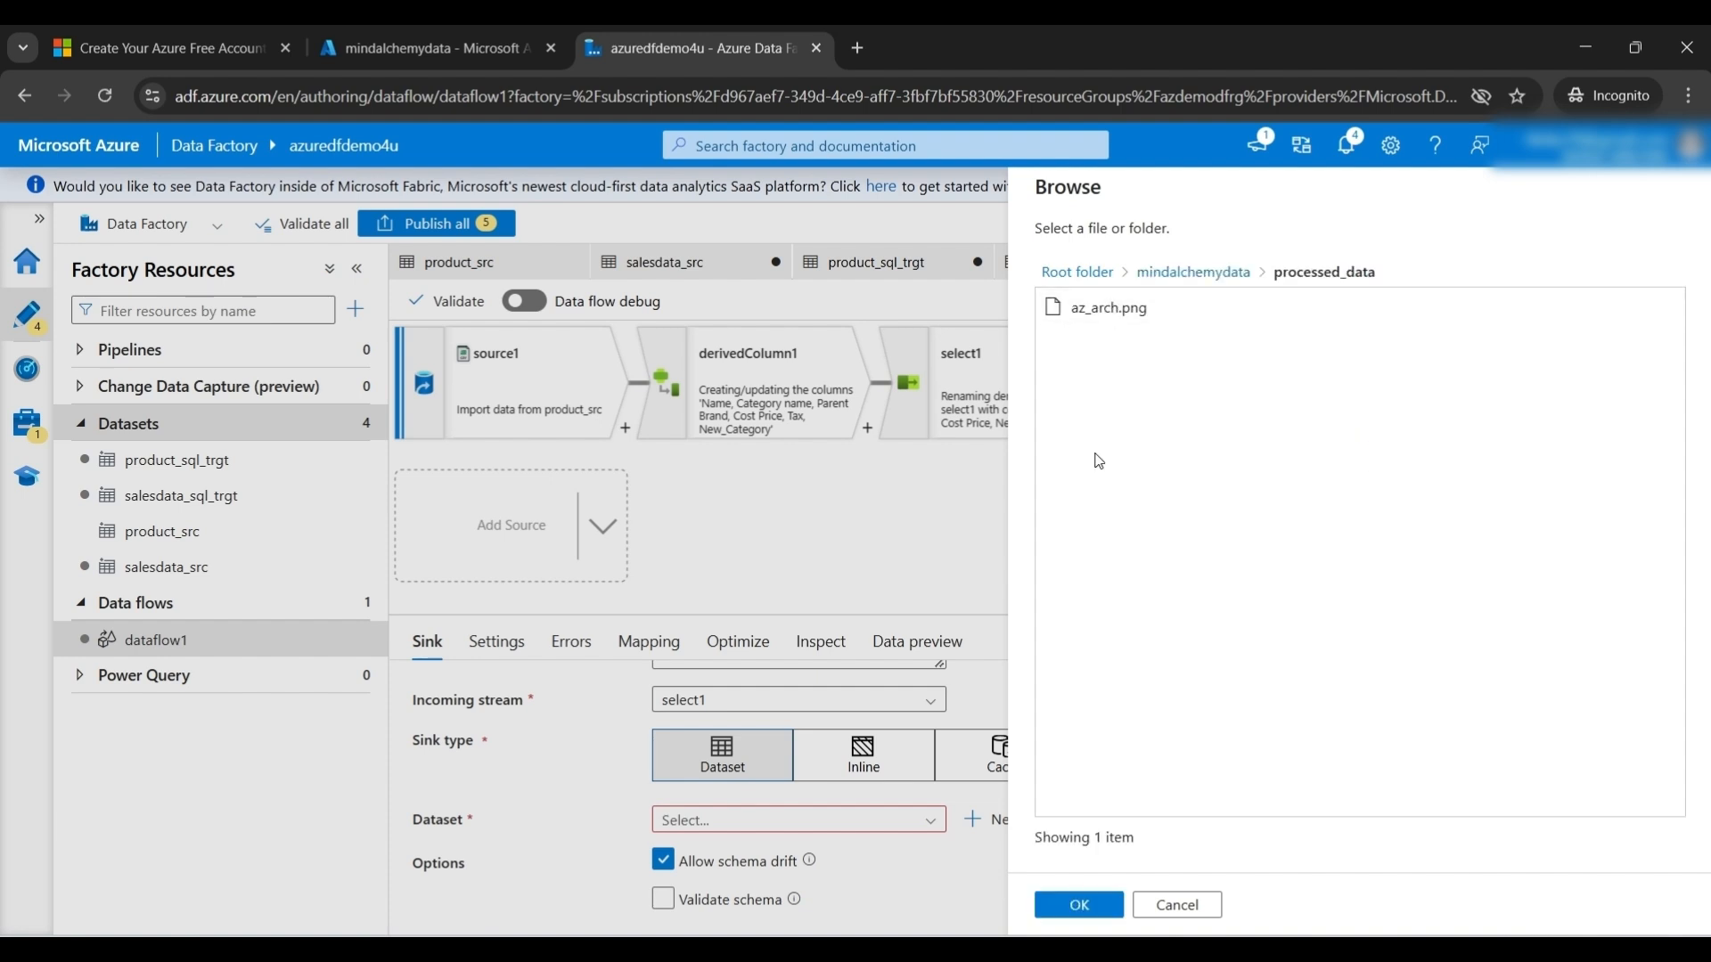
click(1079, 904)
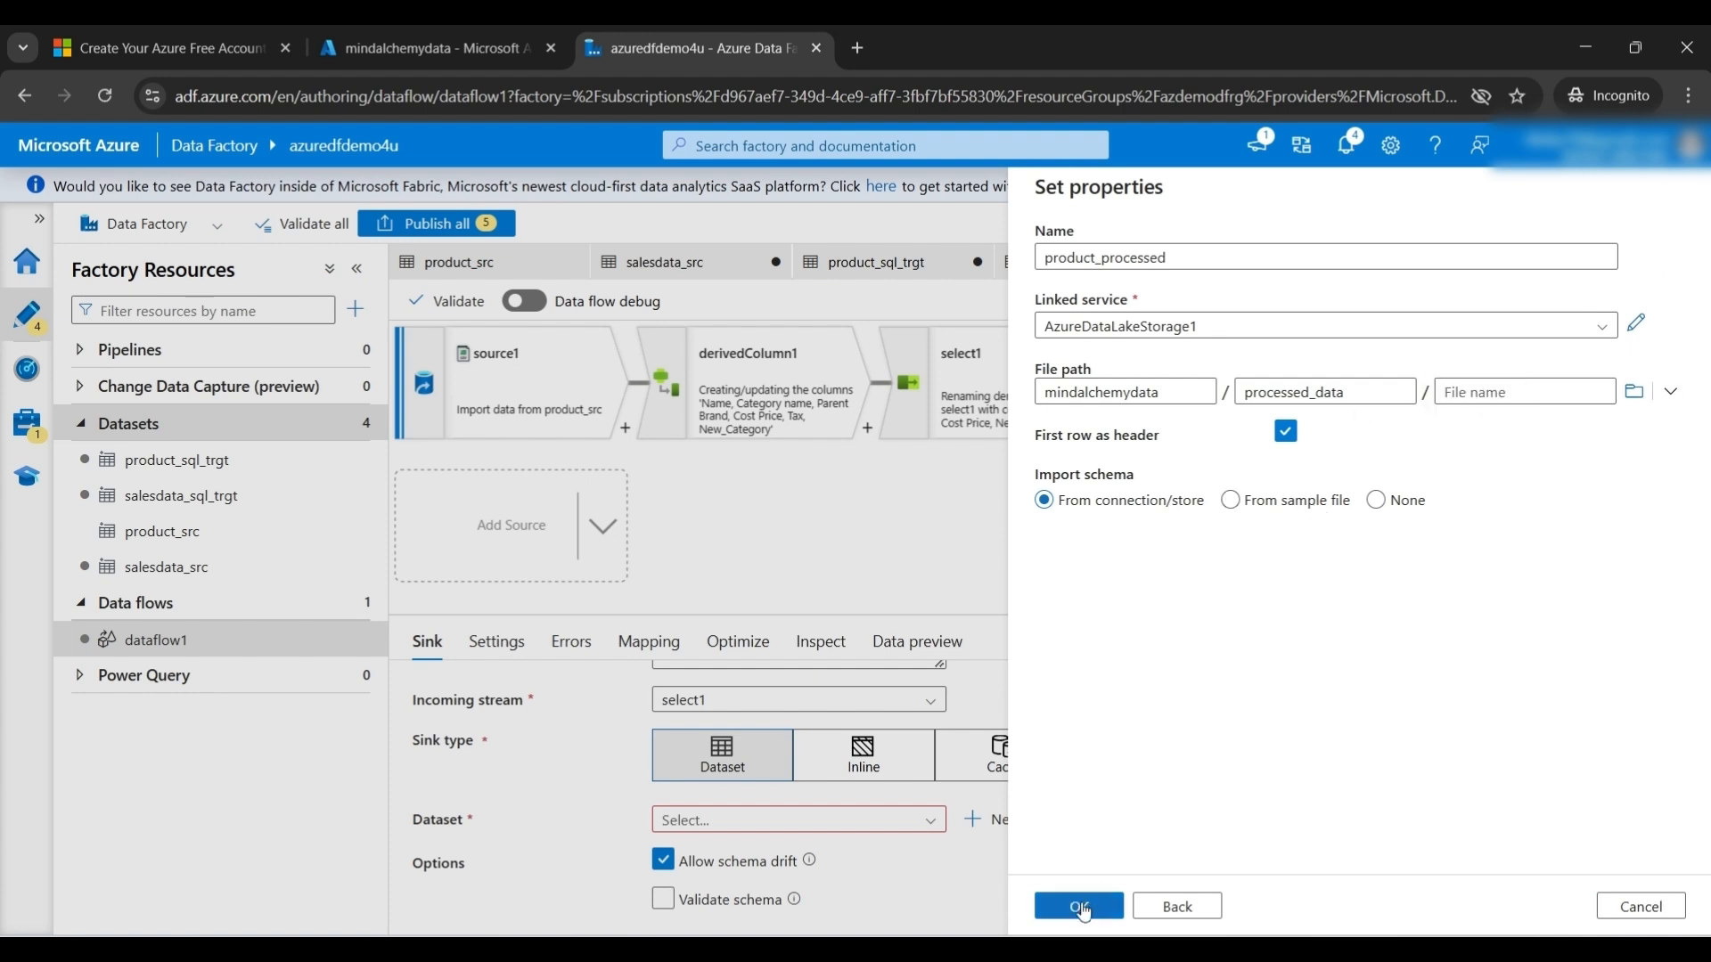
click(1079, 906)
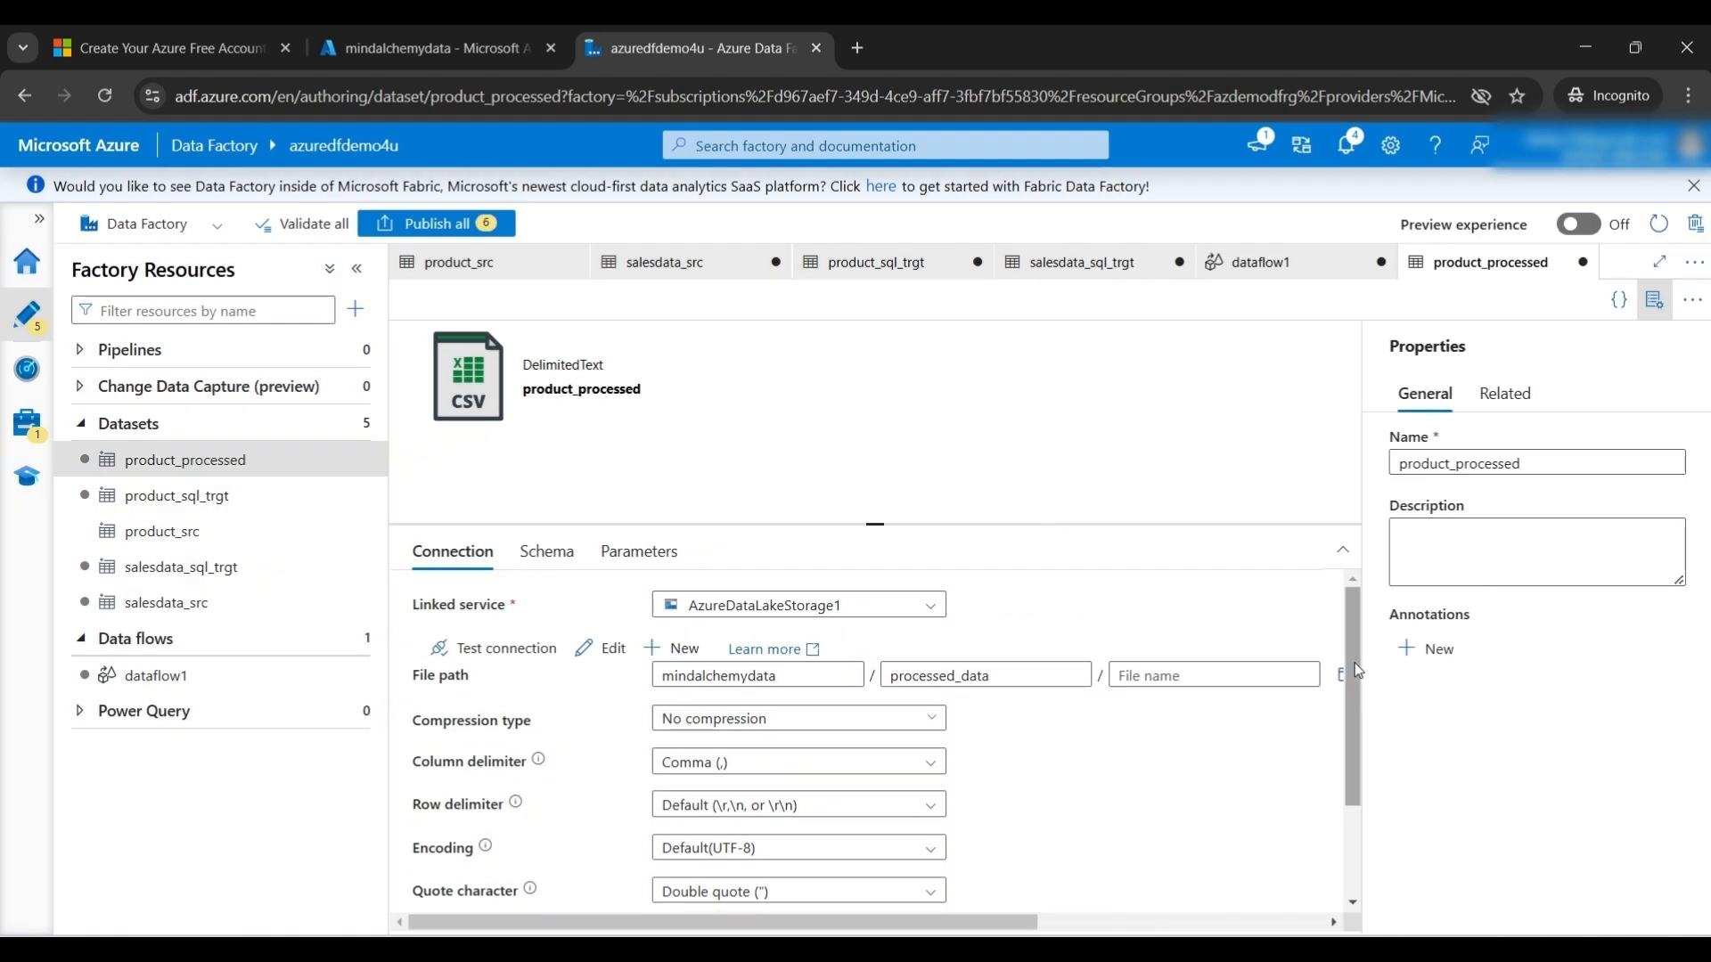
scroll(1069, 686, down, 1)
scroll(980, 677, up, 1)
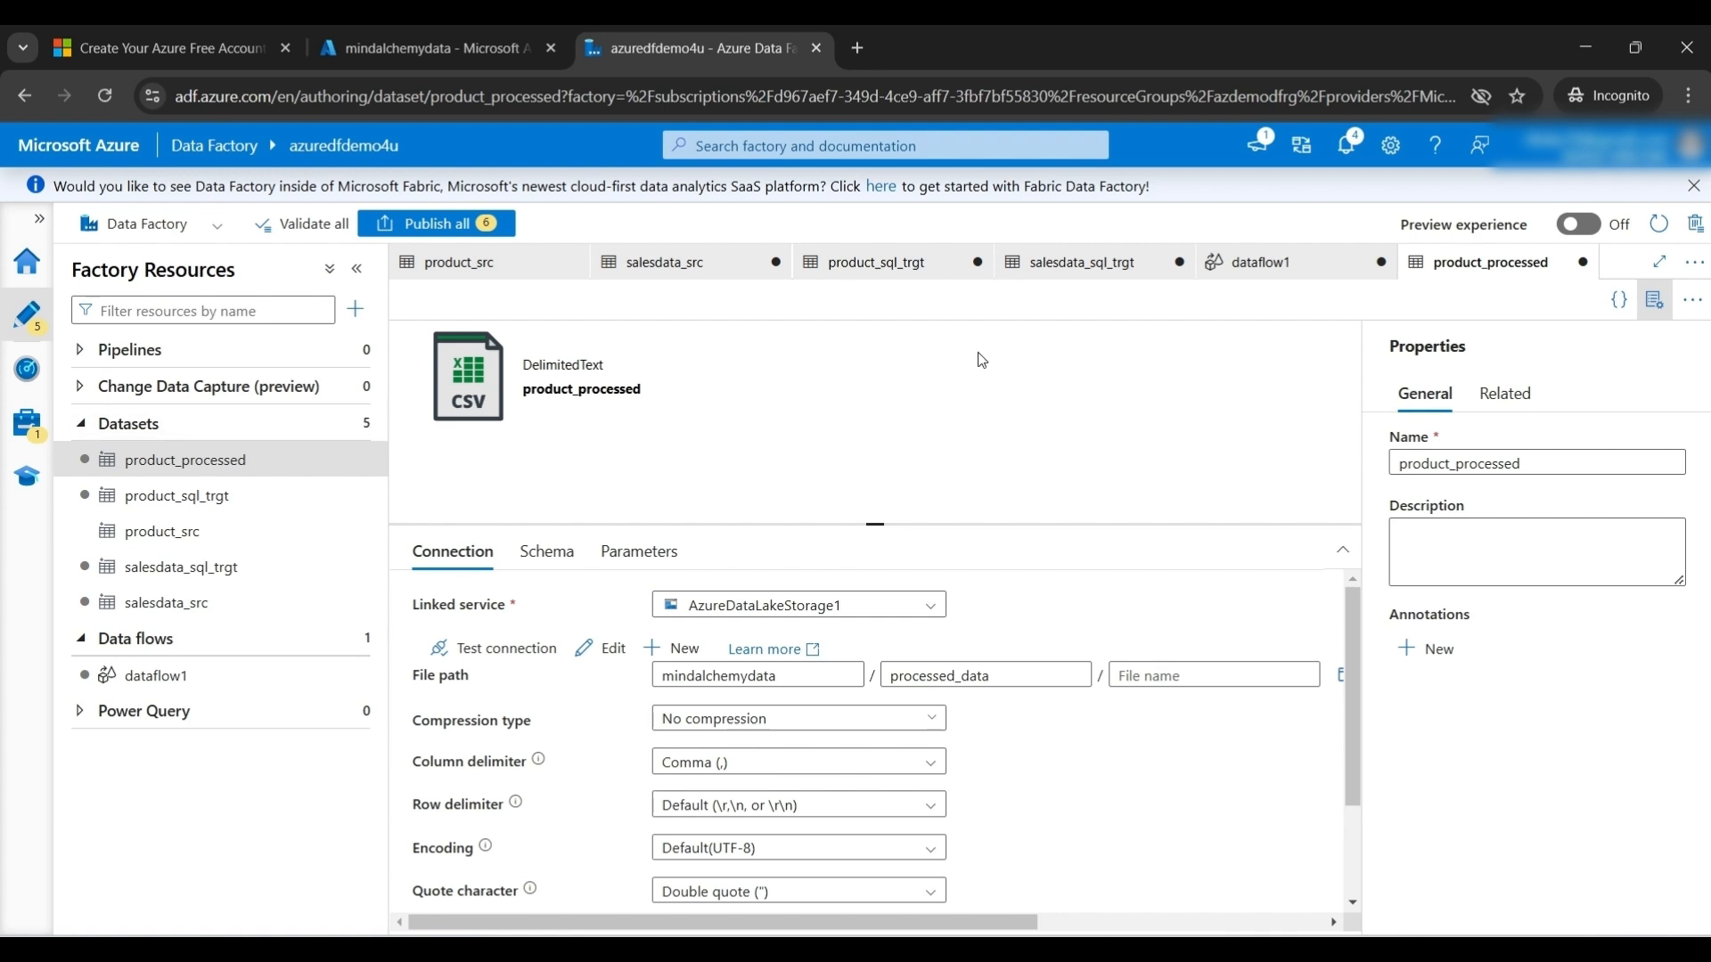
- Return to dataflow1 and assign the product_processed dataset to sink1
click(1261, 262)
click(900, 805)
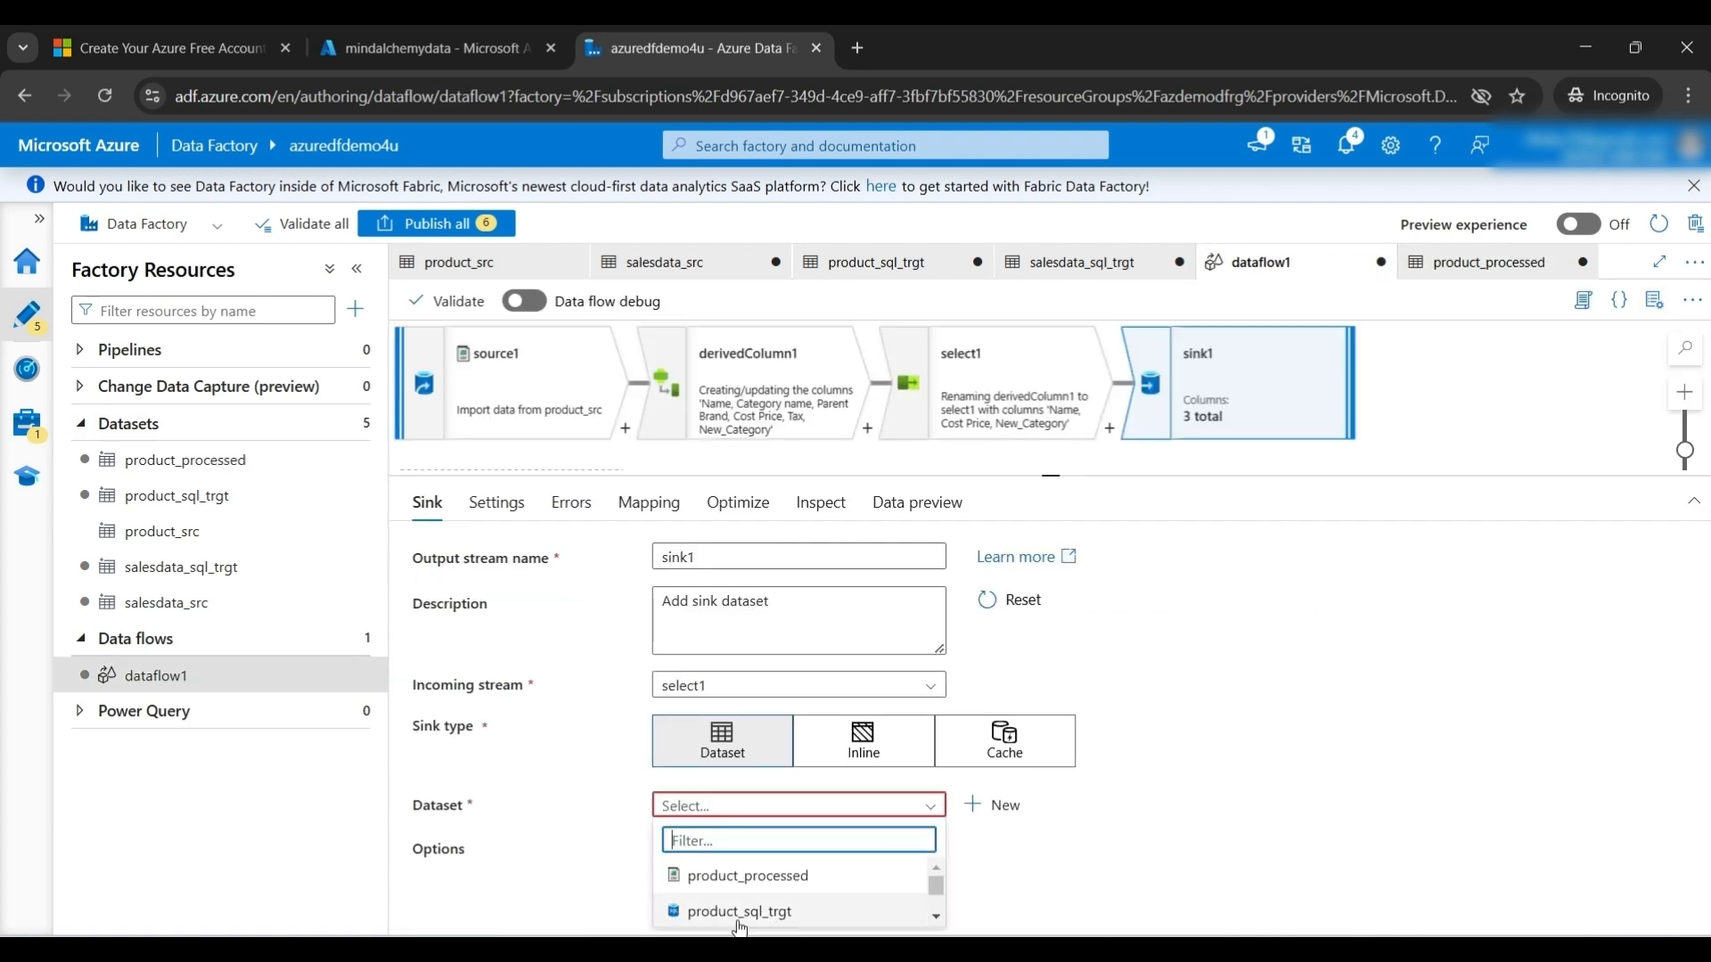
click(728, 877)
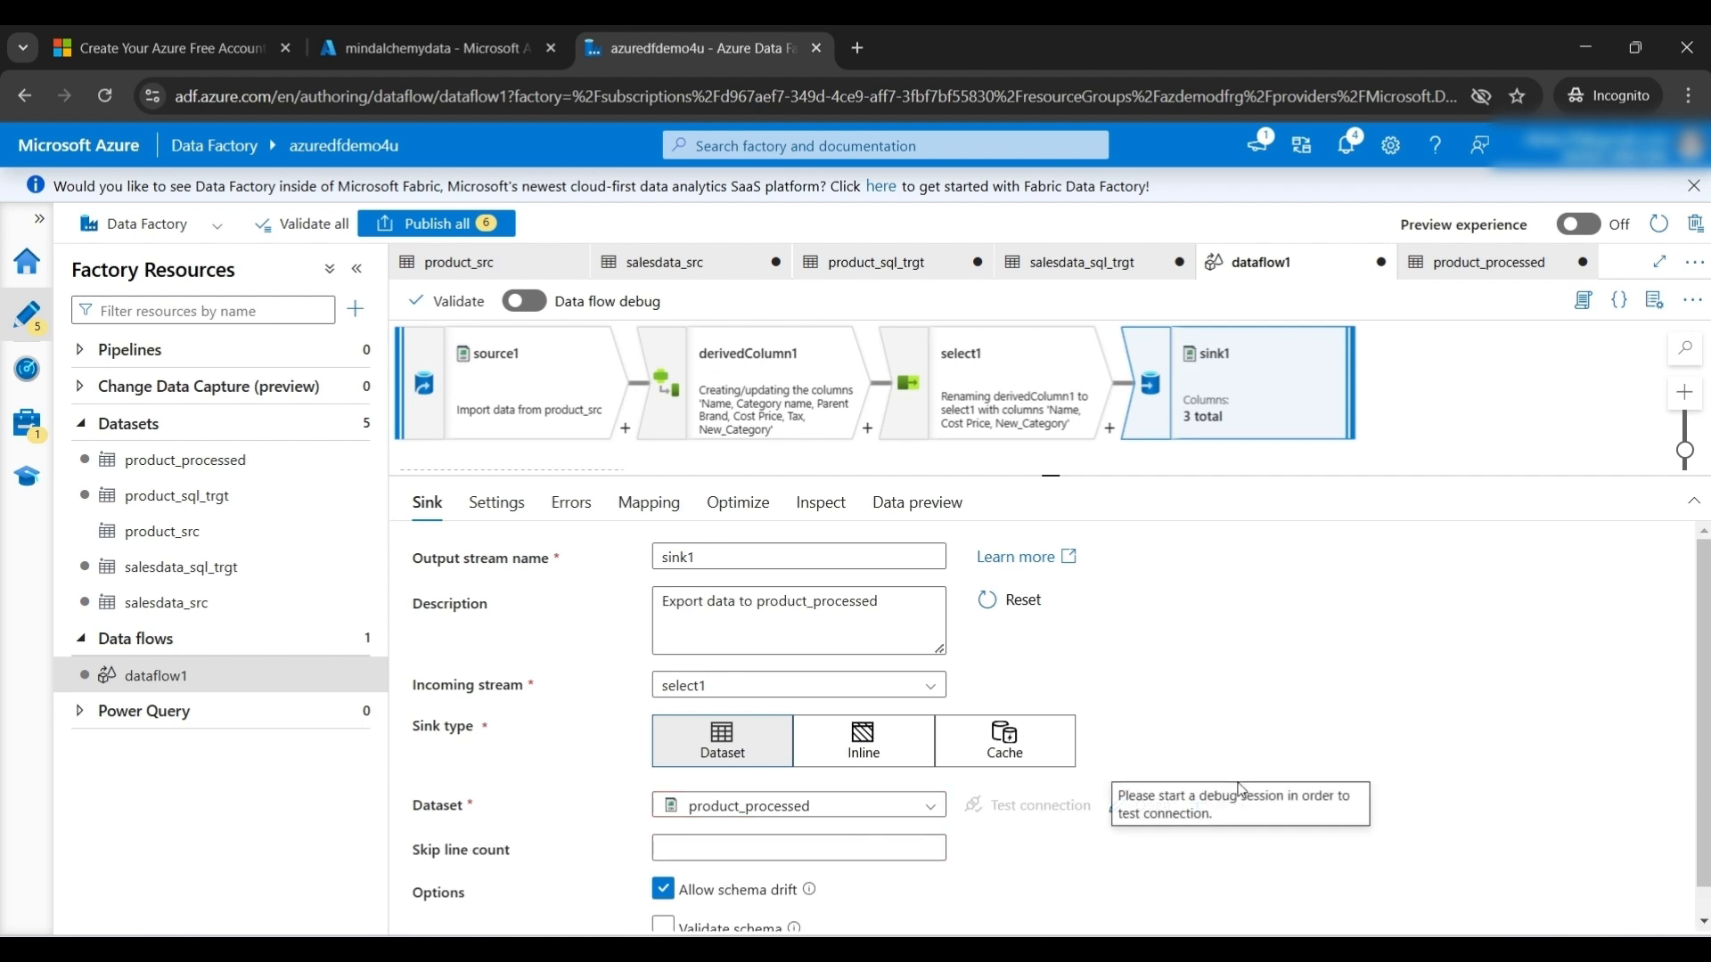
scroll(1604, 761, down, 1)
scroll(1061, 727, up, 1)
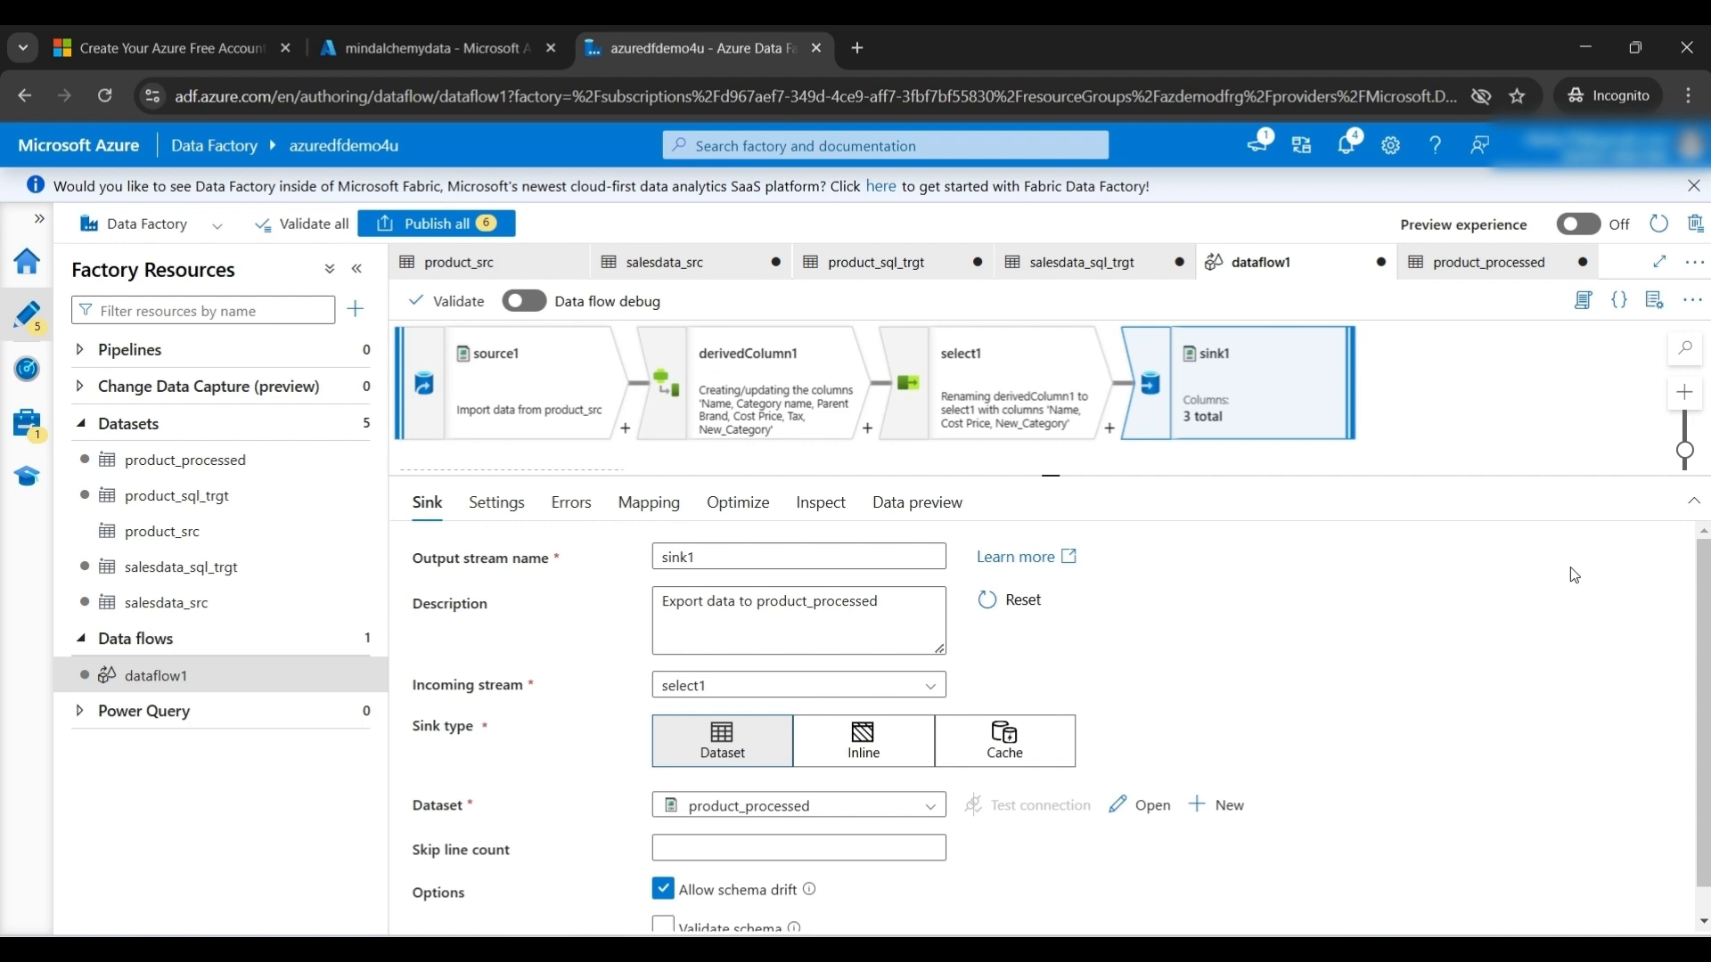
- Publish all pending datasets and dataflow1 to the live environment
drag(1051, 477, 1060, 606)
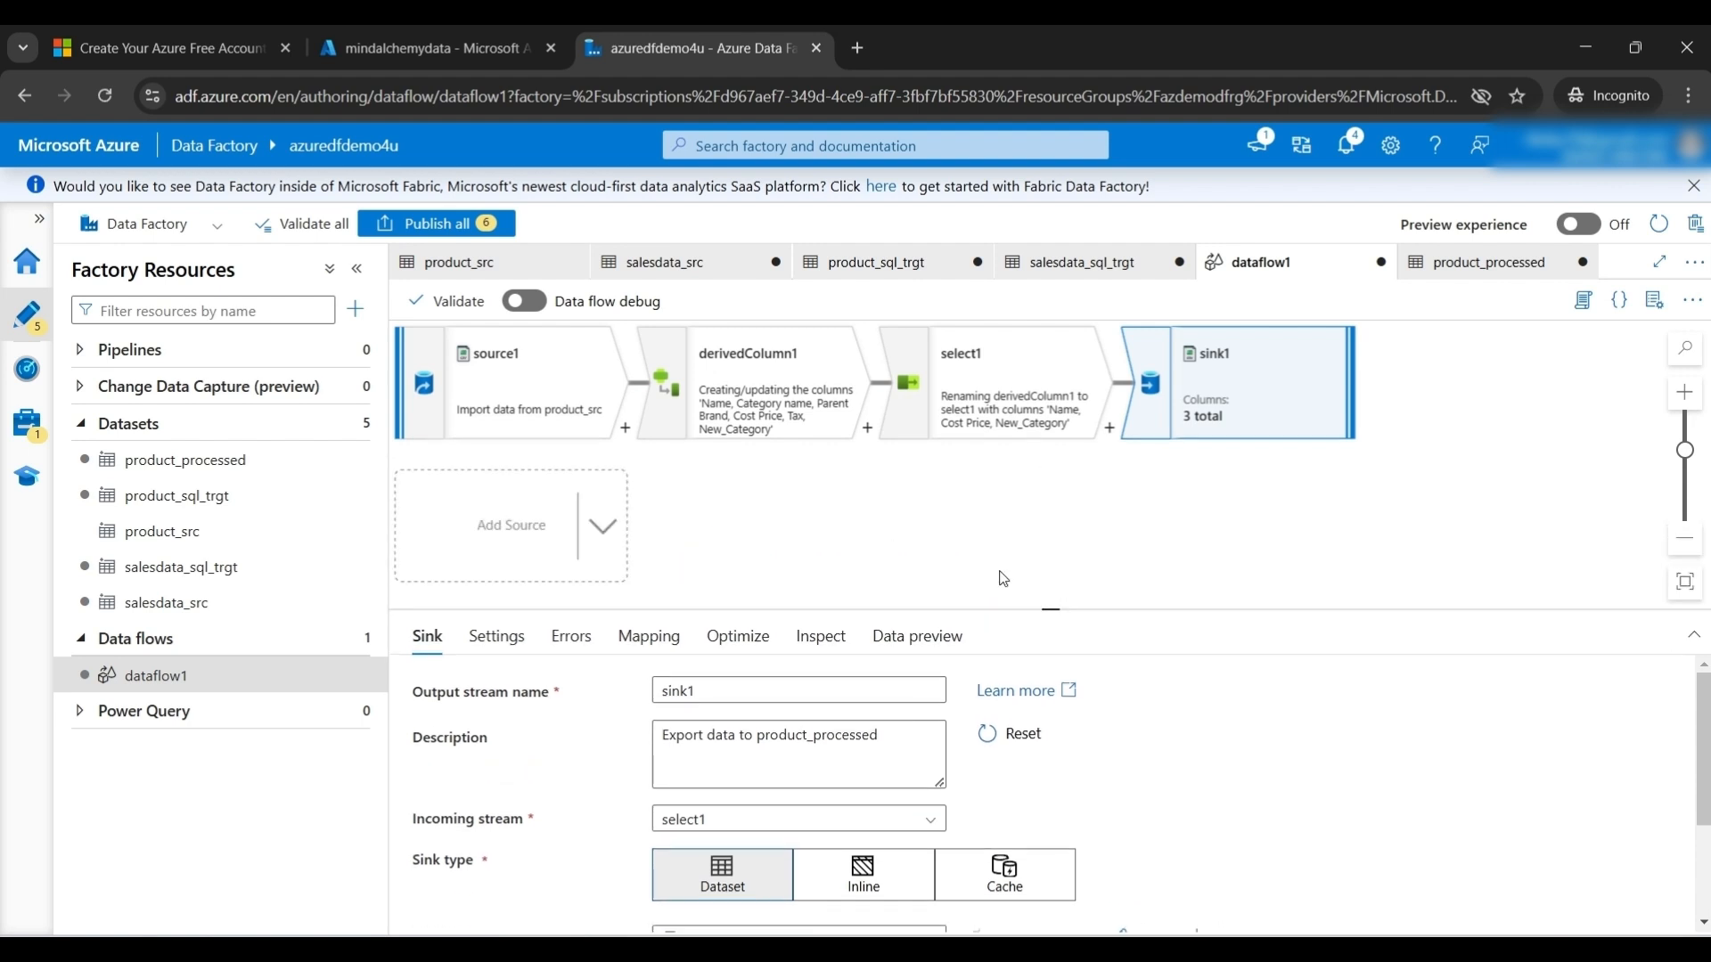
click(436, 224)
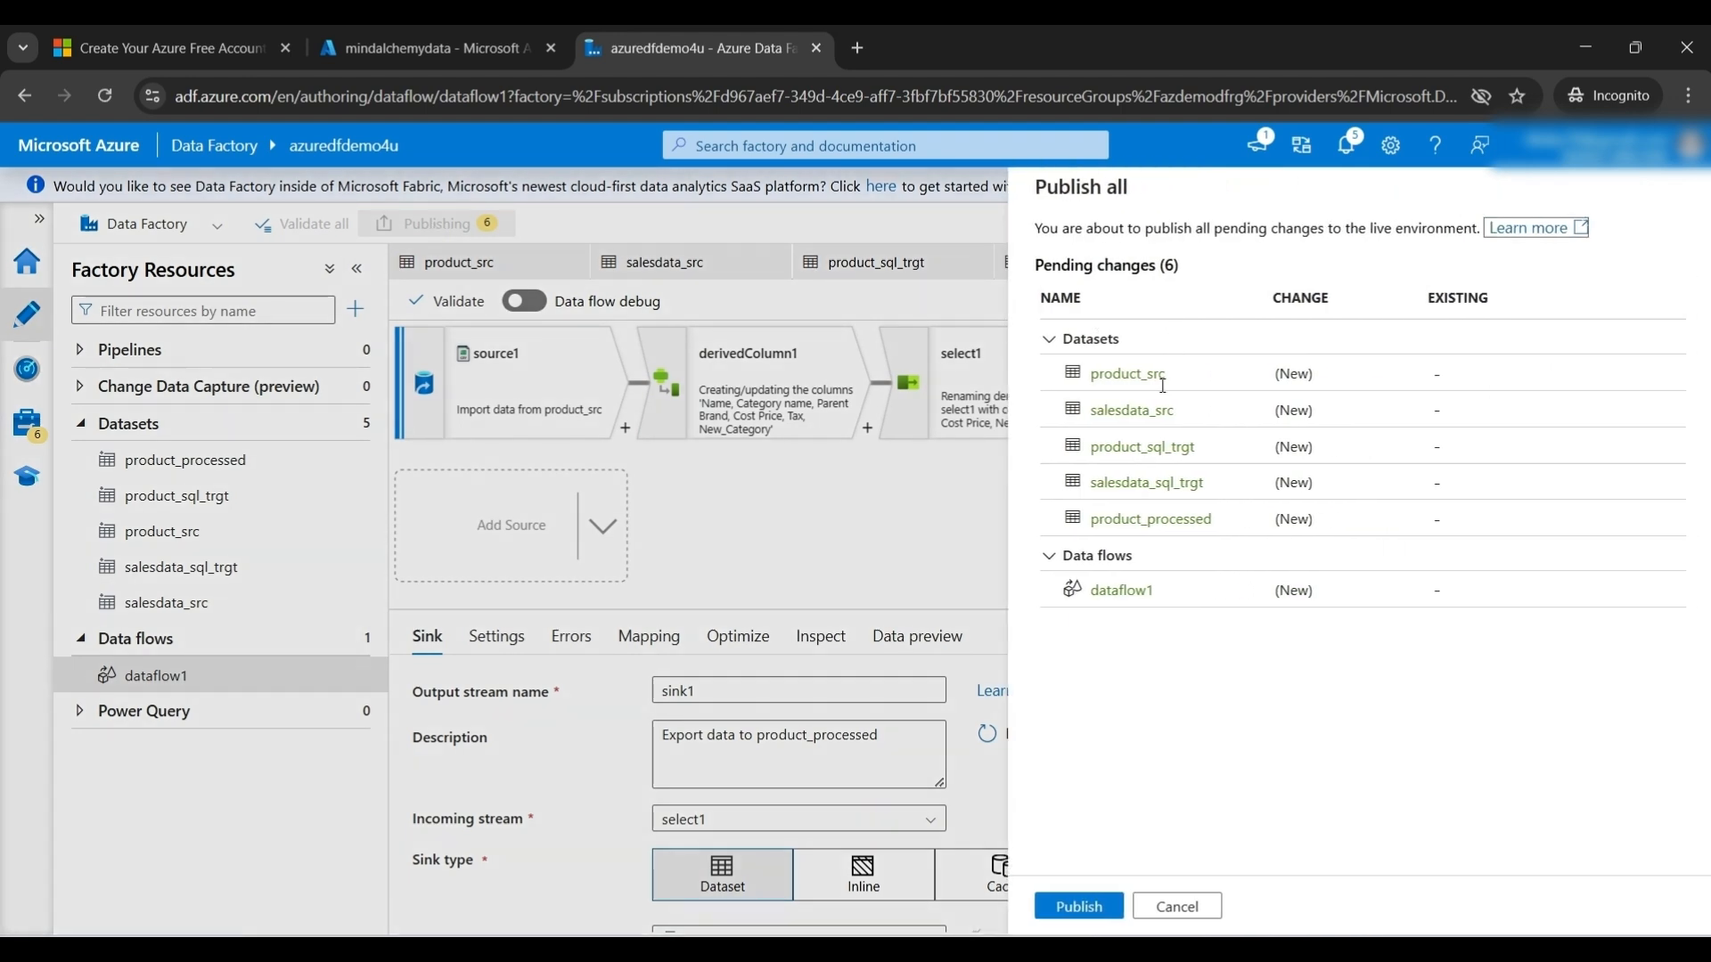
click(1078, 907)
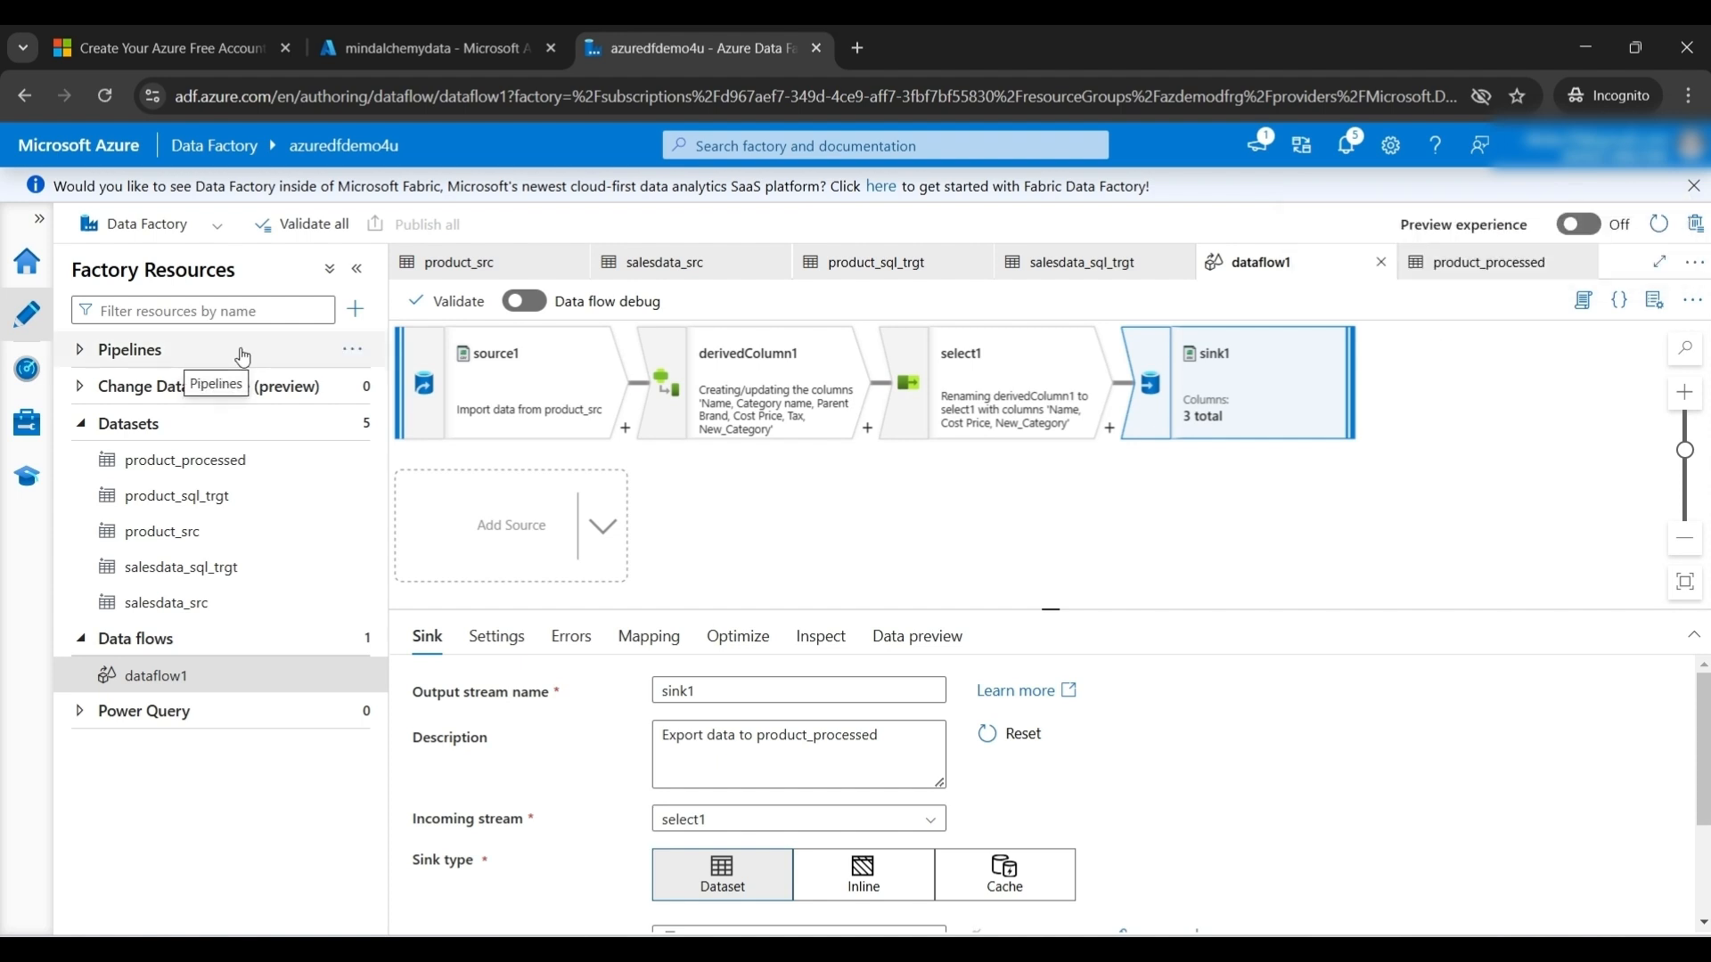
- Create a new pipeline and add a Data flow activity to its canvas
click(101, 352)
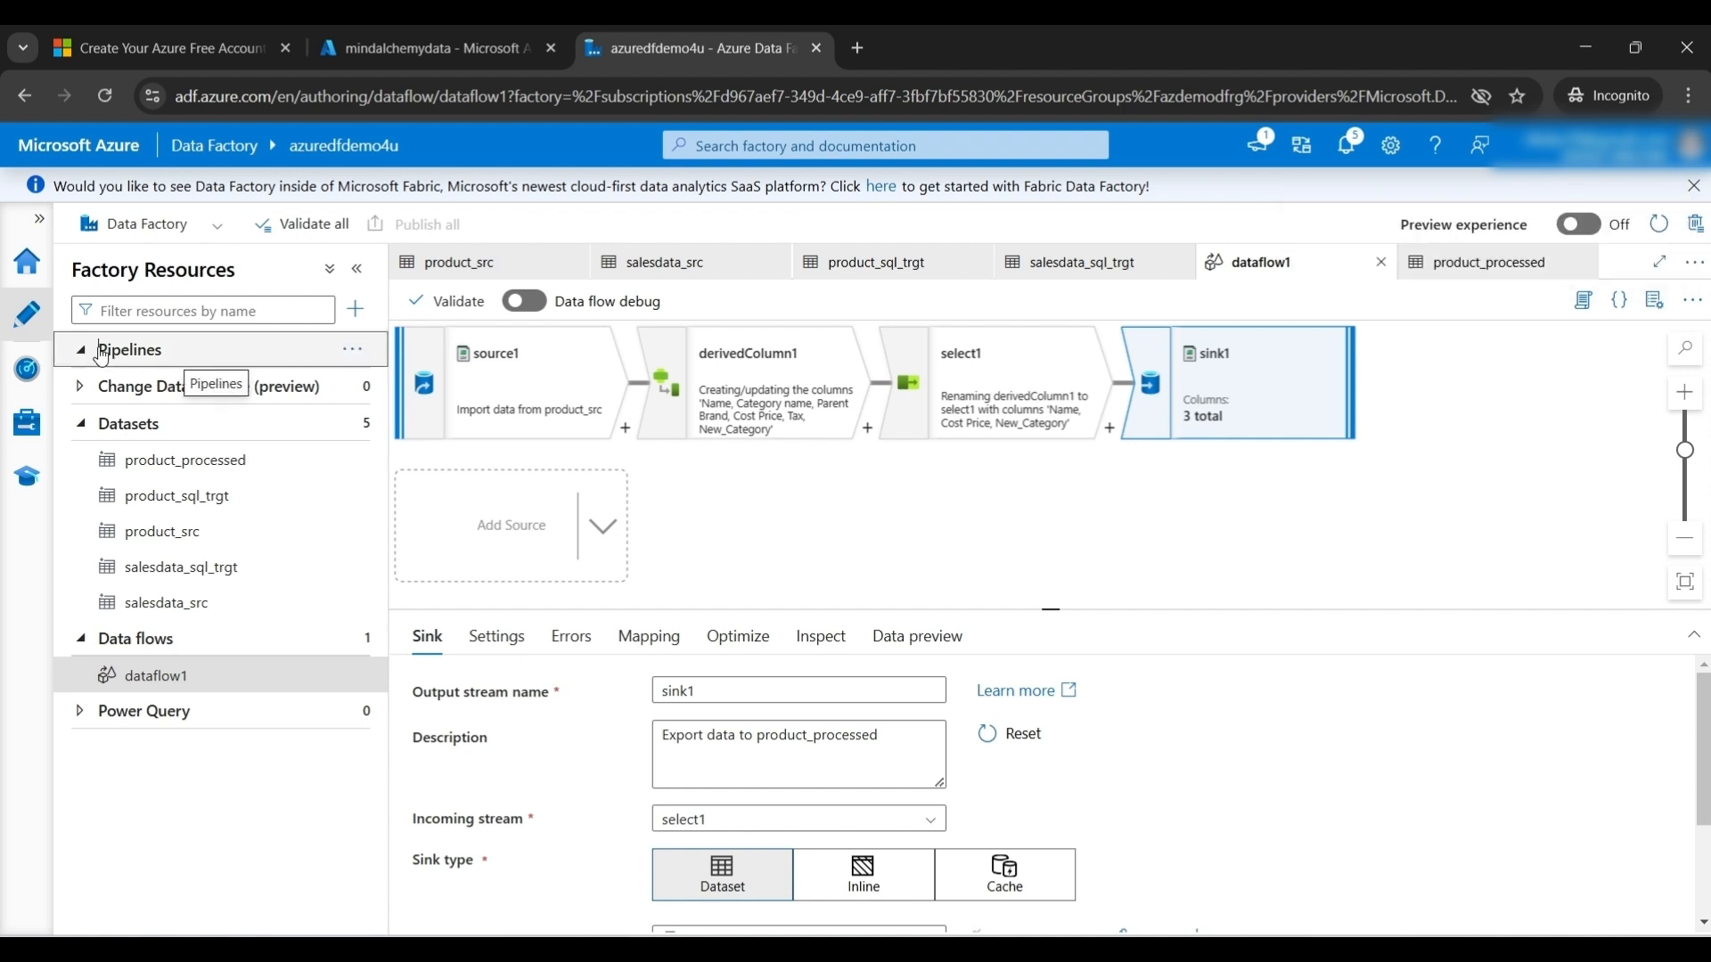
click(353, 349)
click(401, 392)
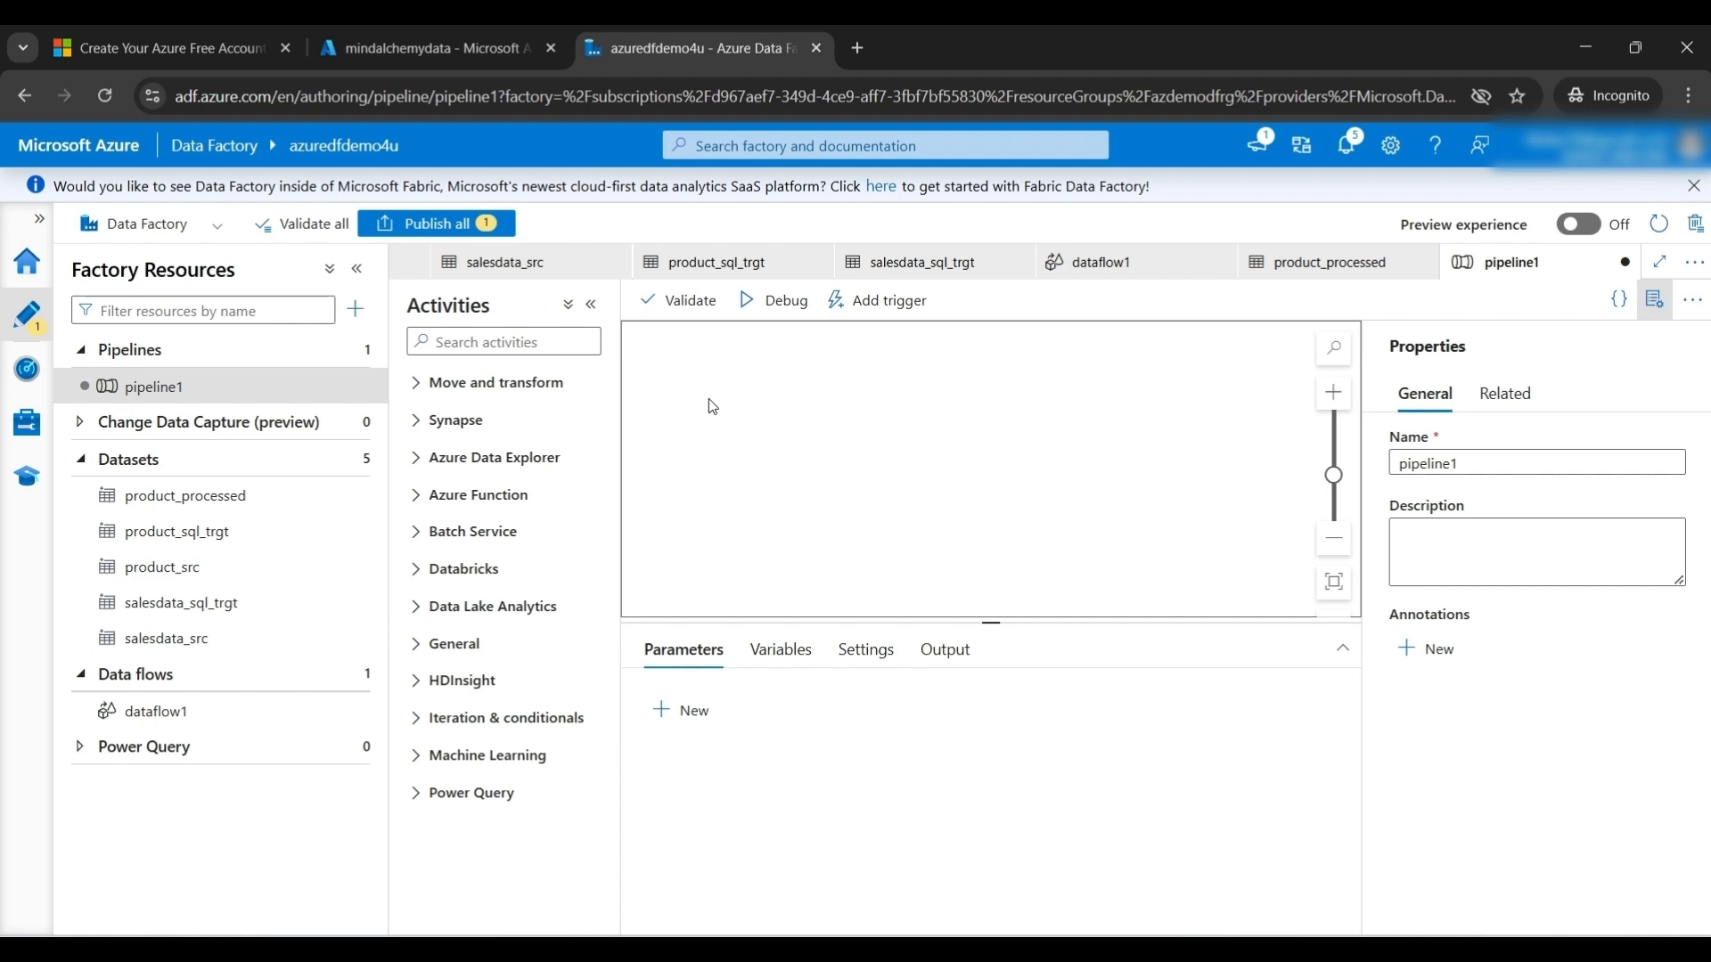
click(418, 385)
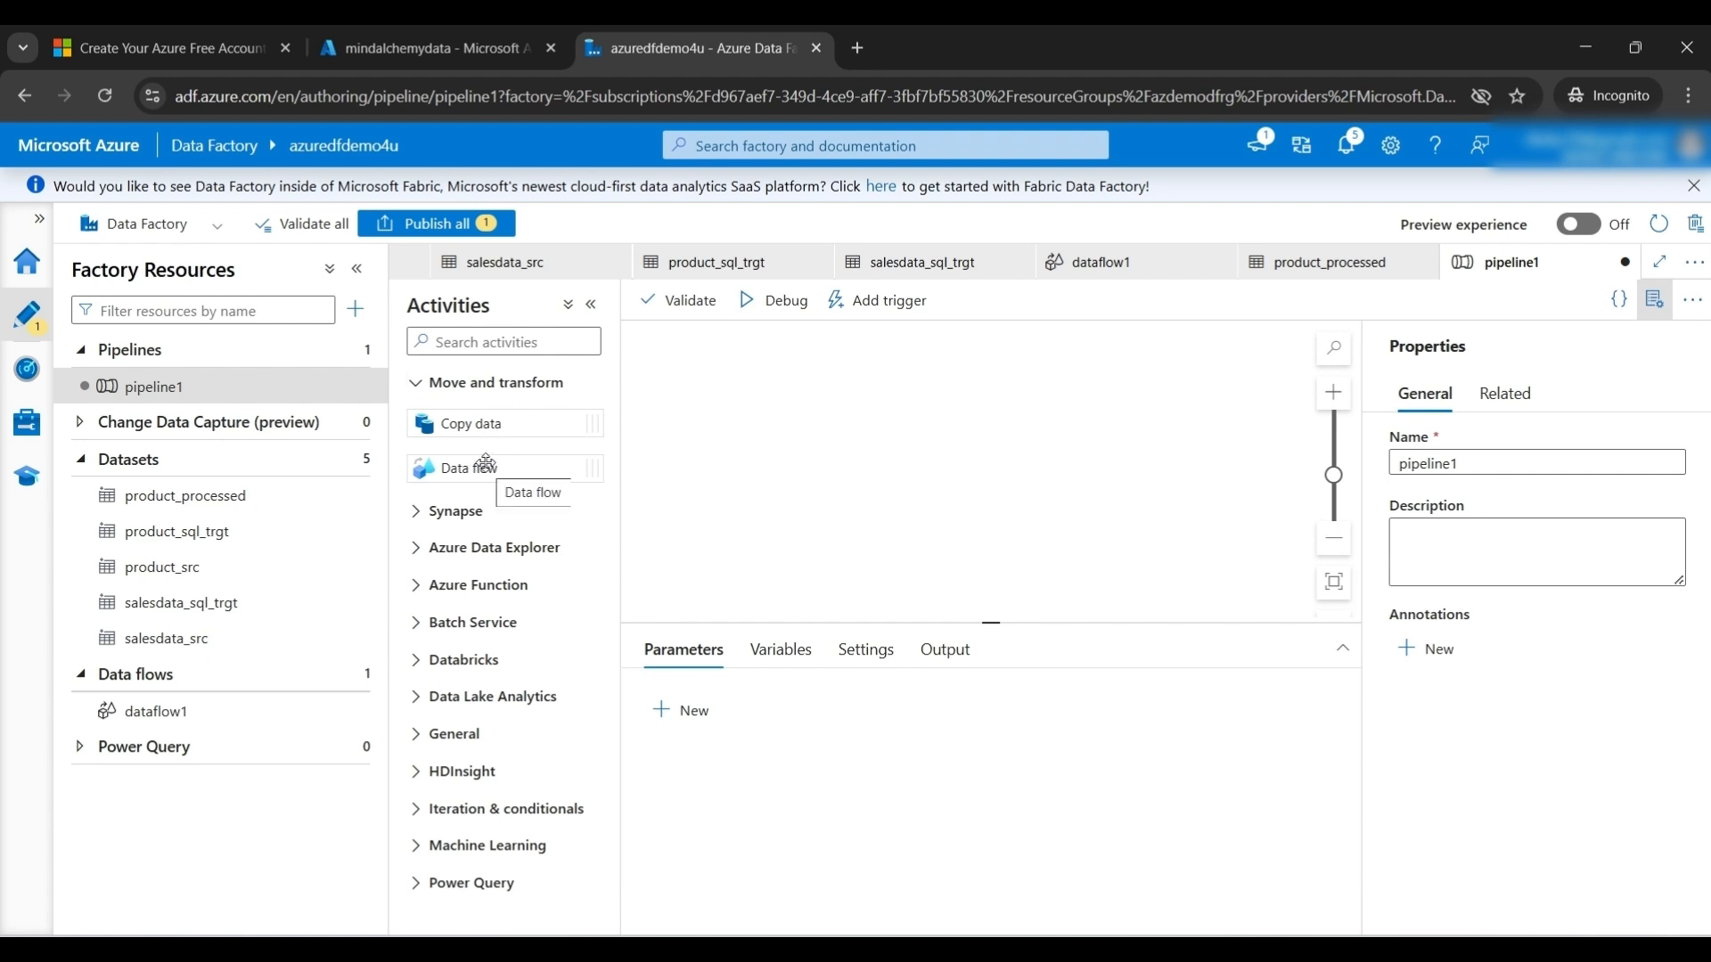
drag(486, 463, 889, 430)
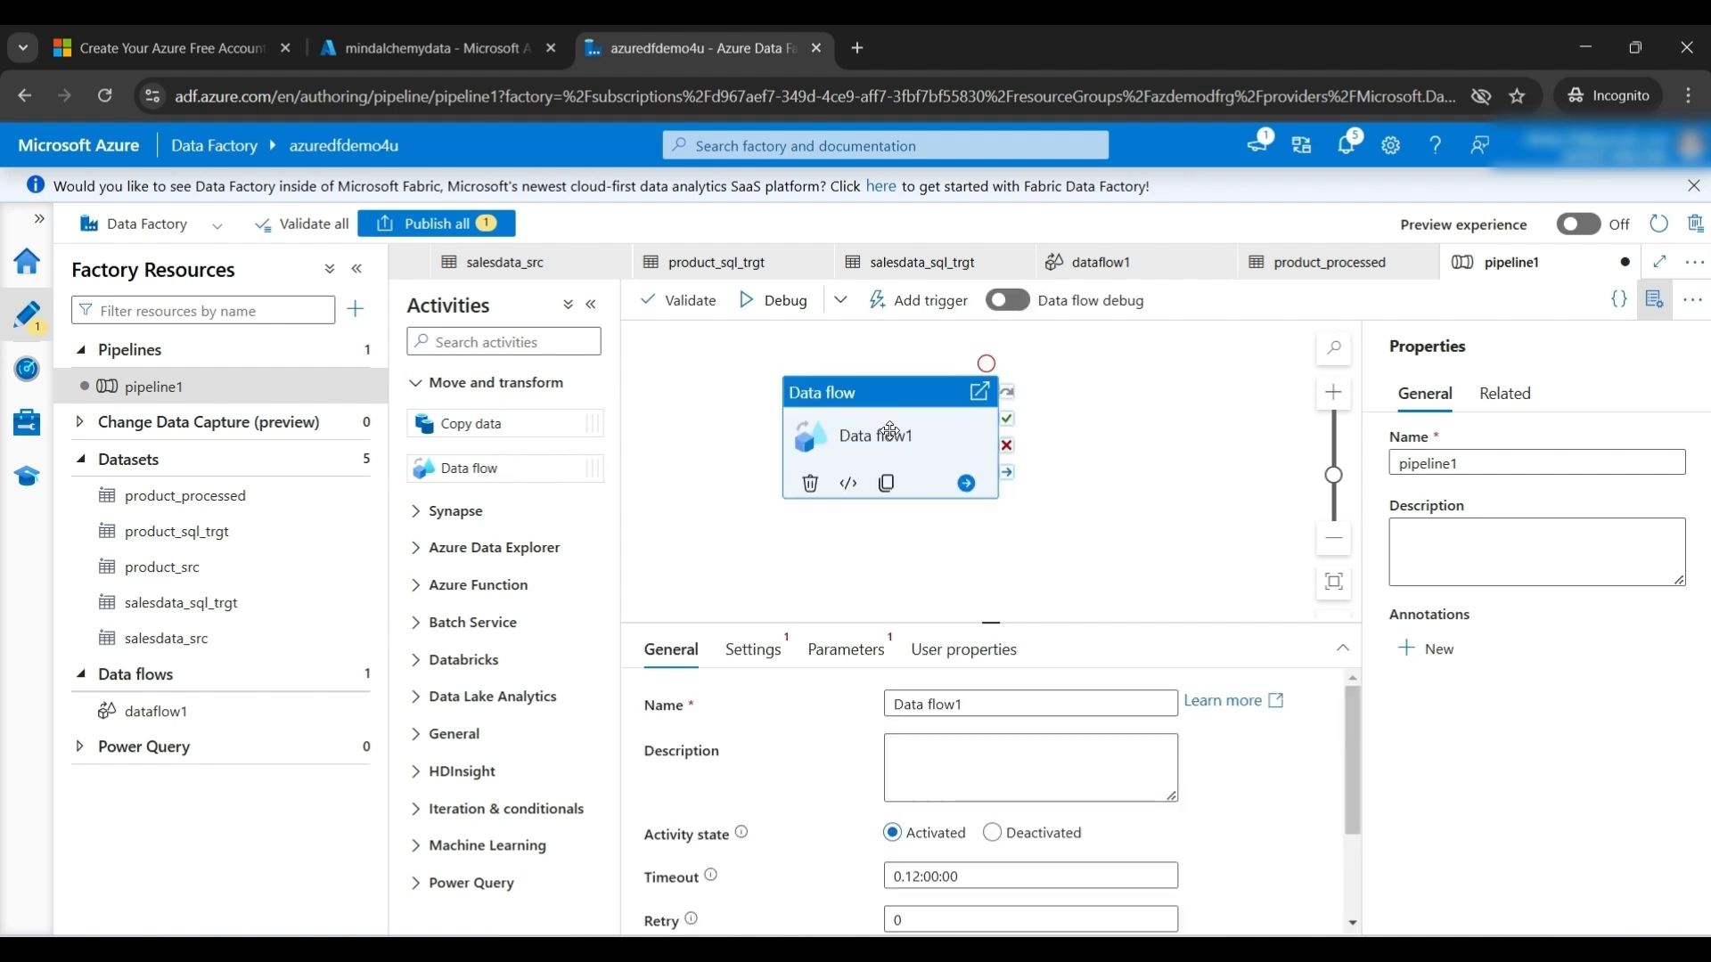
- Review the Data flow activity's configuration and assign dataflow1 as the data flow it runs
click(753, 650)
click(842, 653)
click(958, 650)
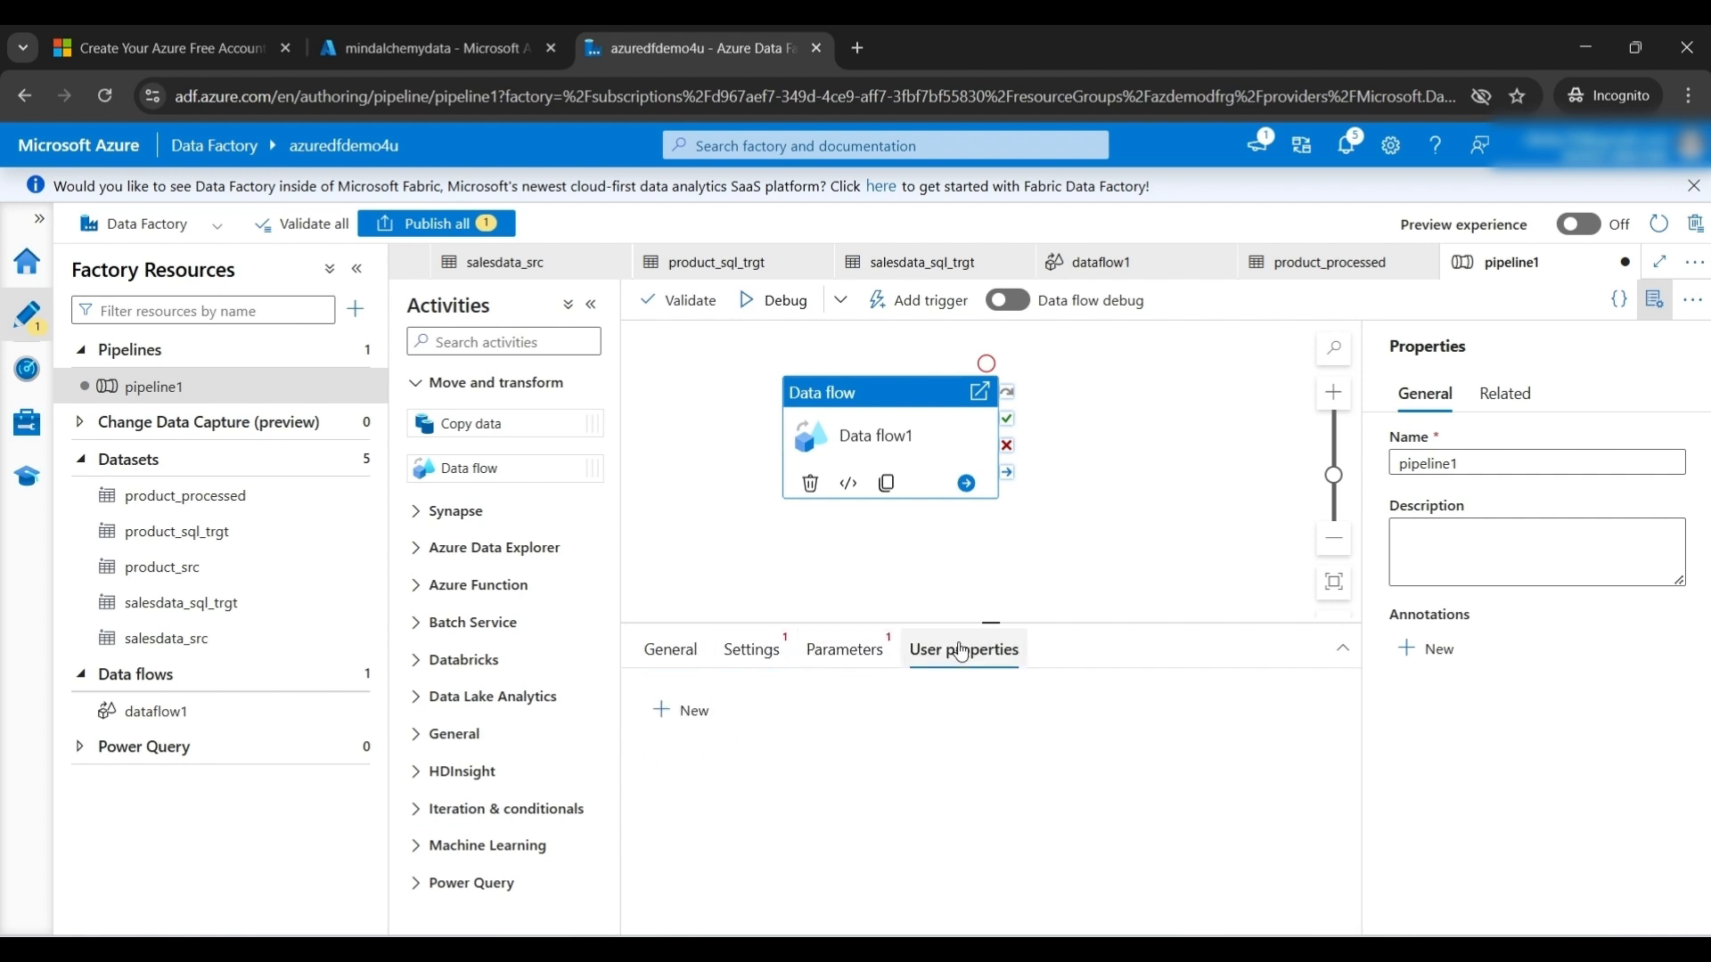
click(768, 658)
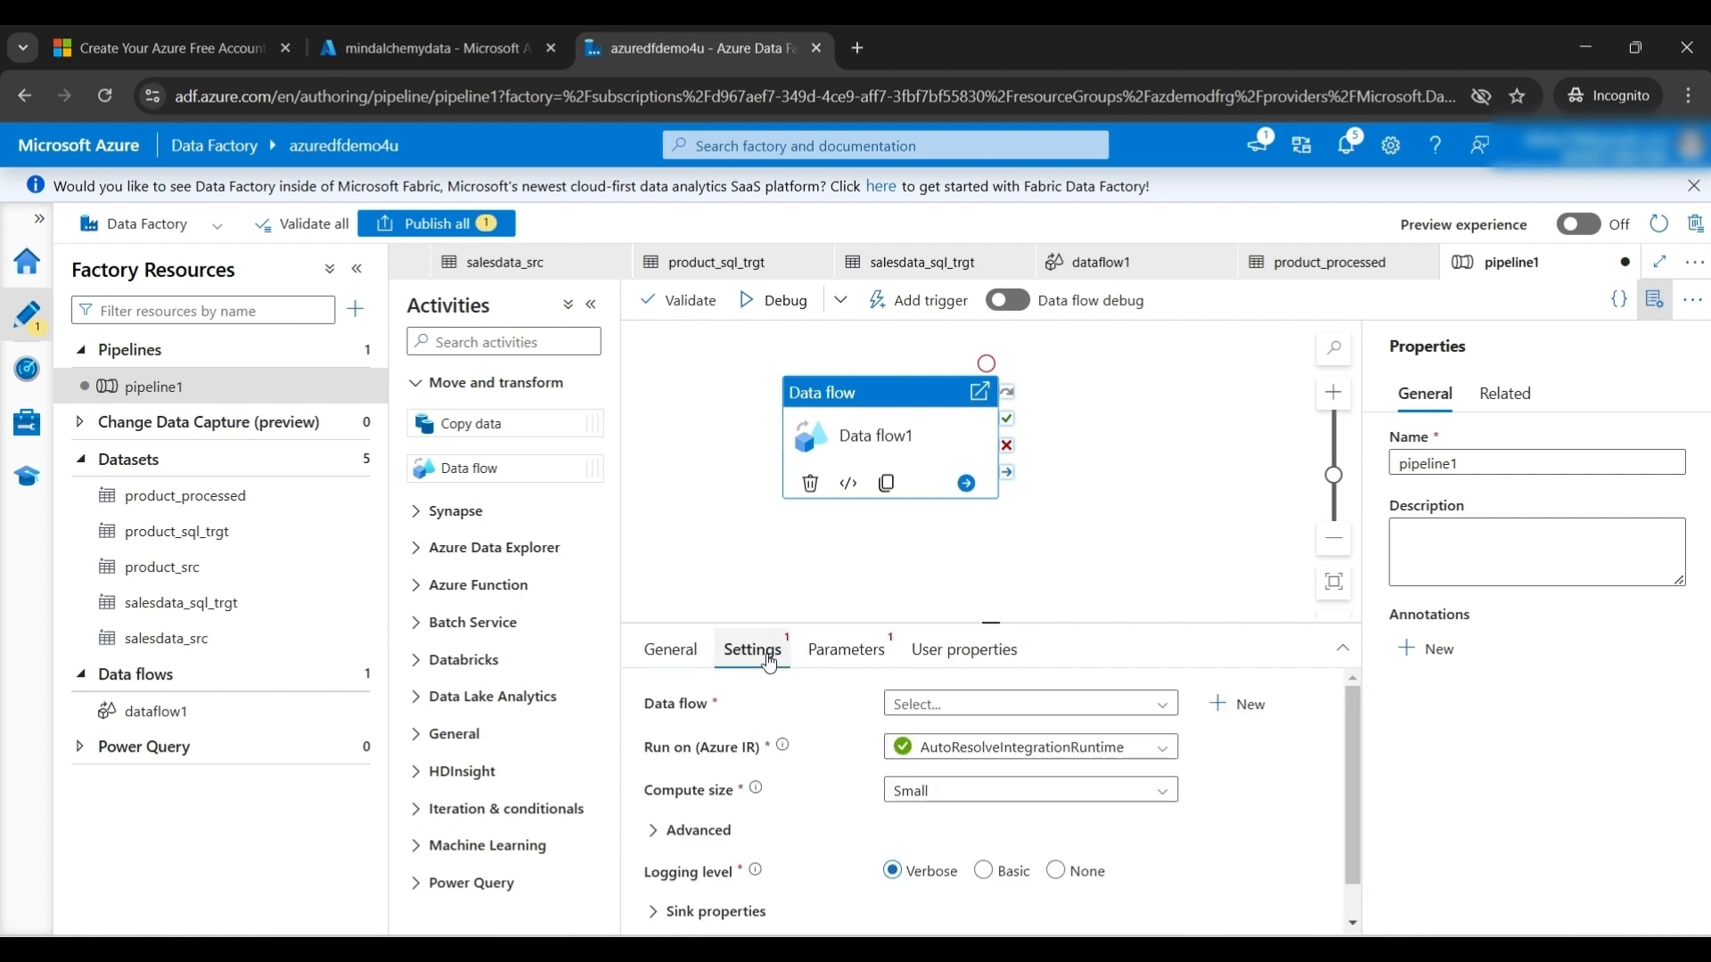
click(1160, 711)
click(926, 774)
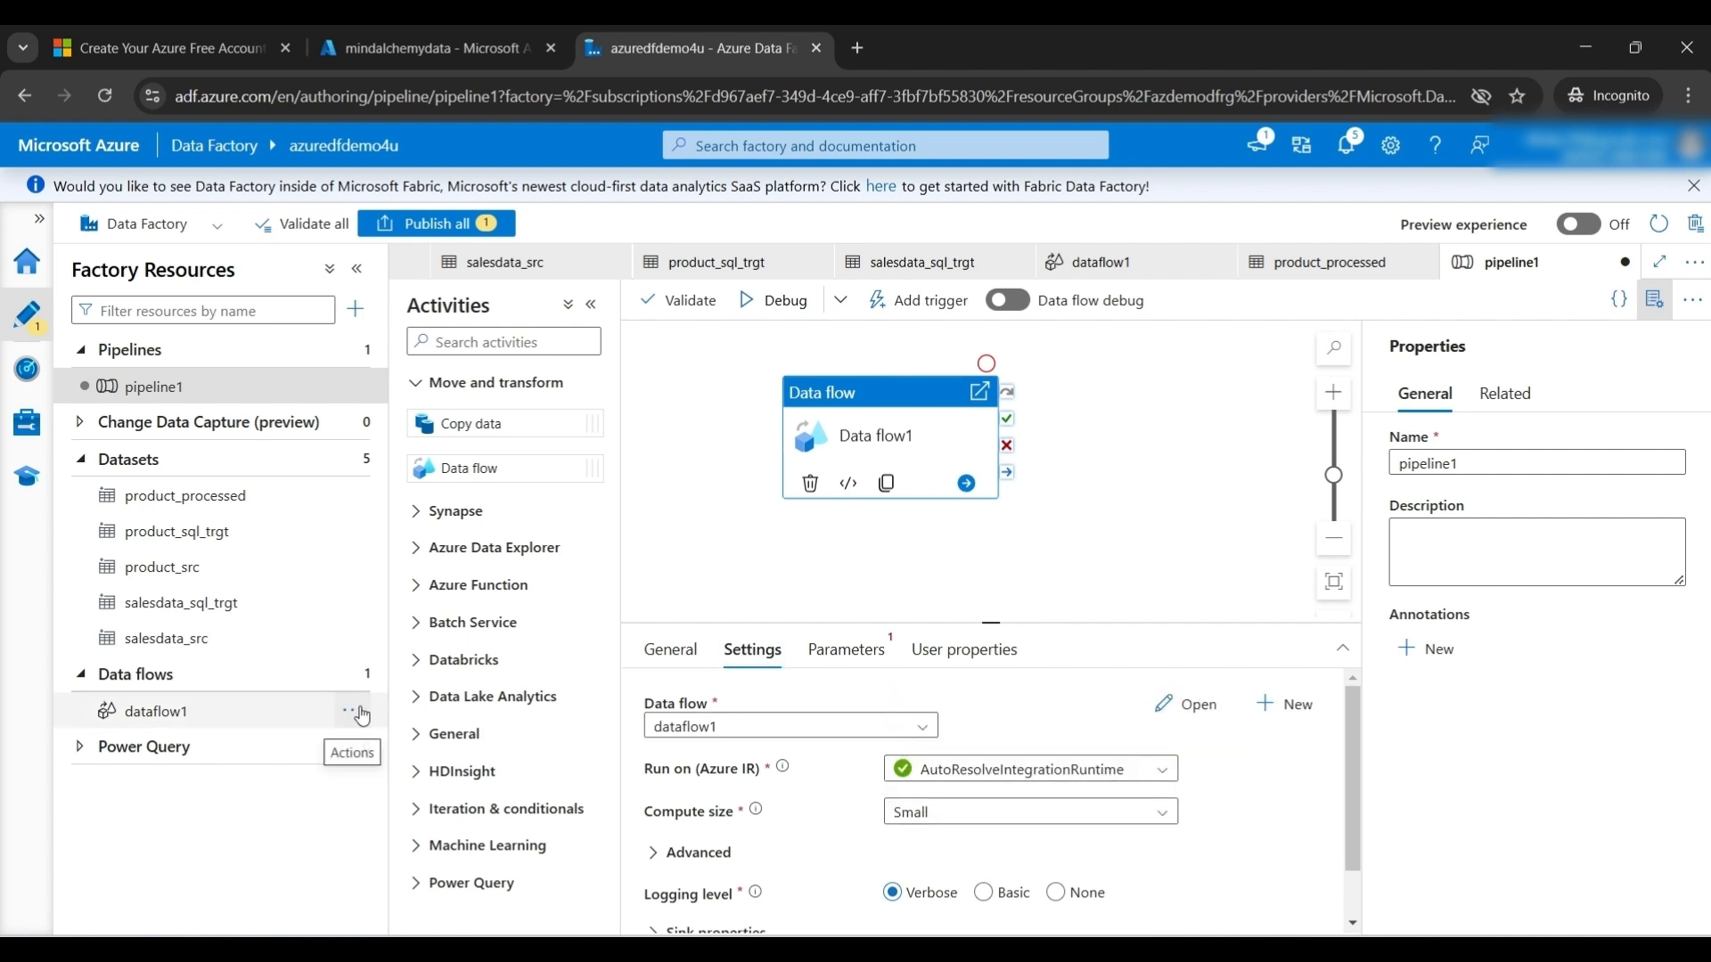
- Rename the data flow dataflow1 as productdataflow
click(368, 711)
click(401, 565)
text(product)
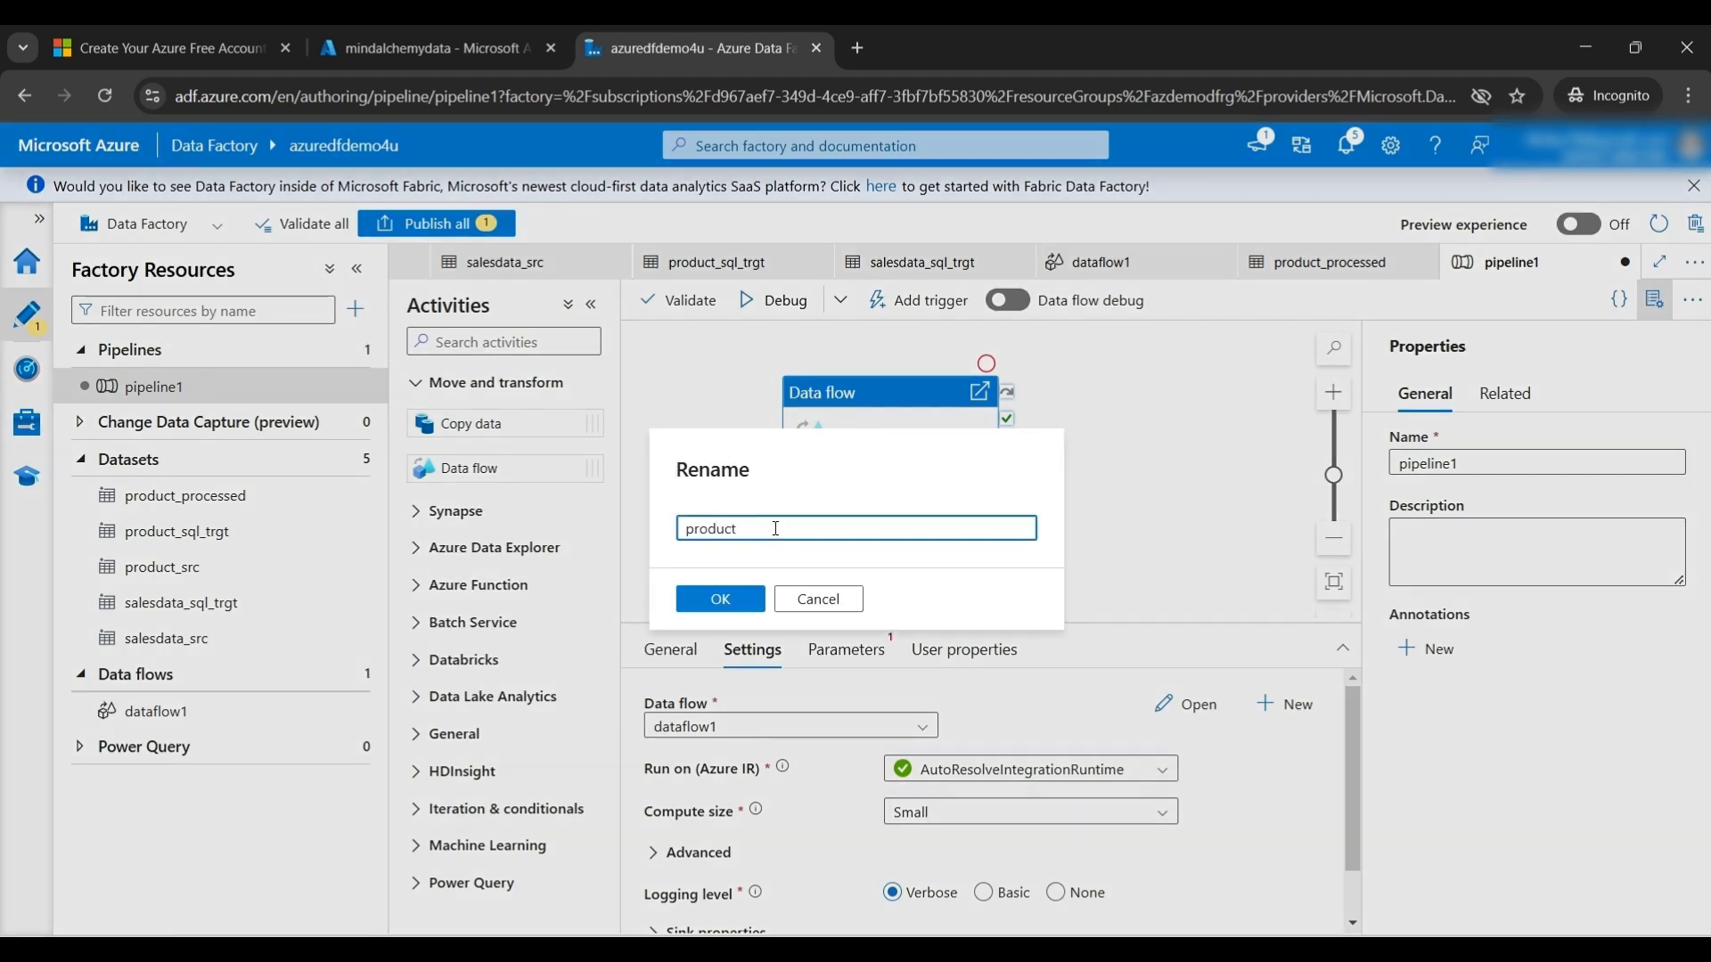
text(dataflow)
key(Return)
- Rename the pipeline as dataflow_pipeline and select its Data flow1 activity
double_click(1435, 463)
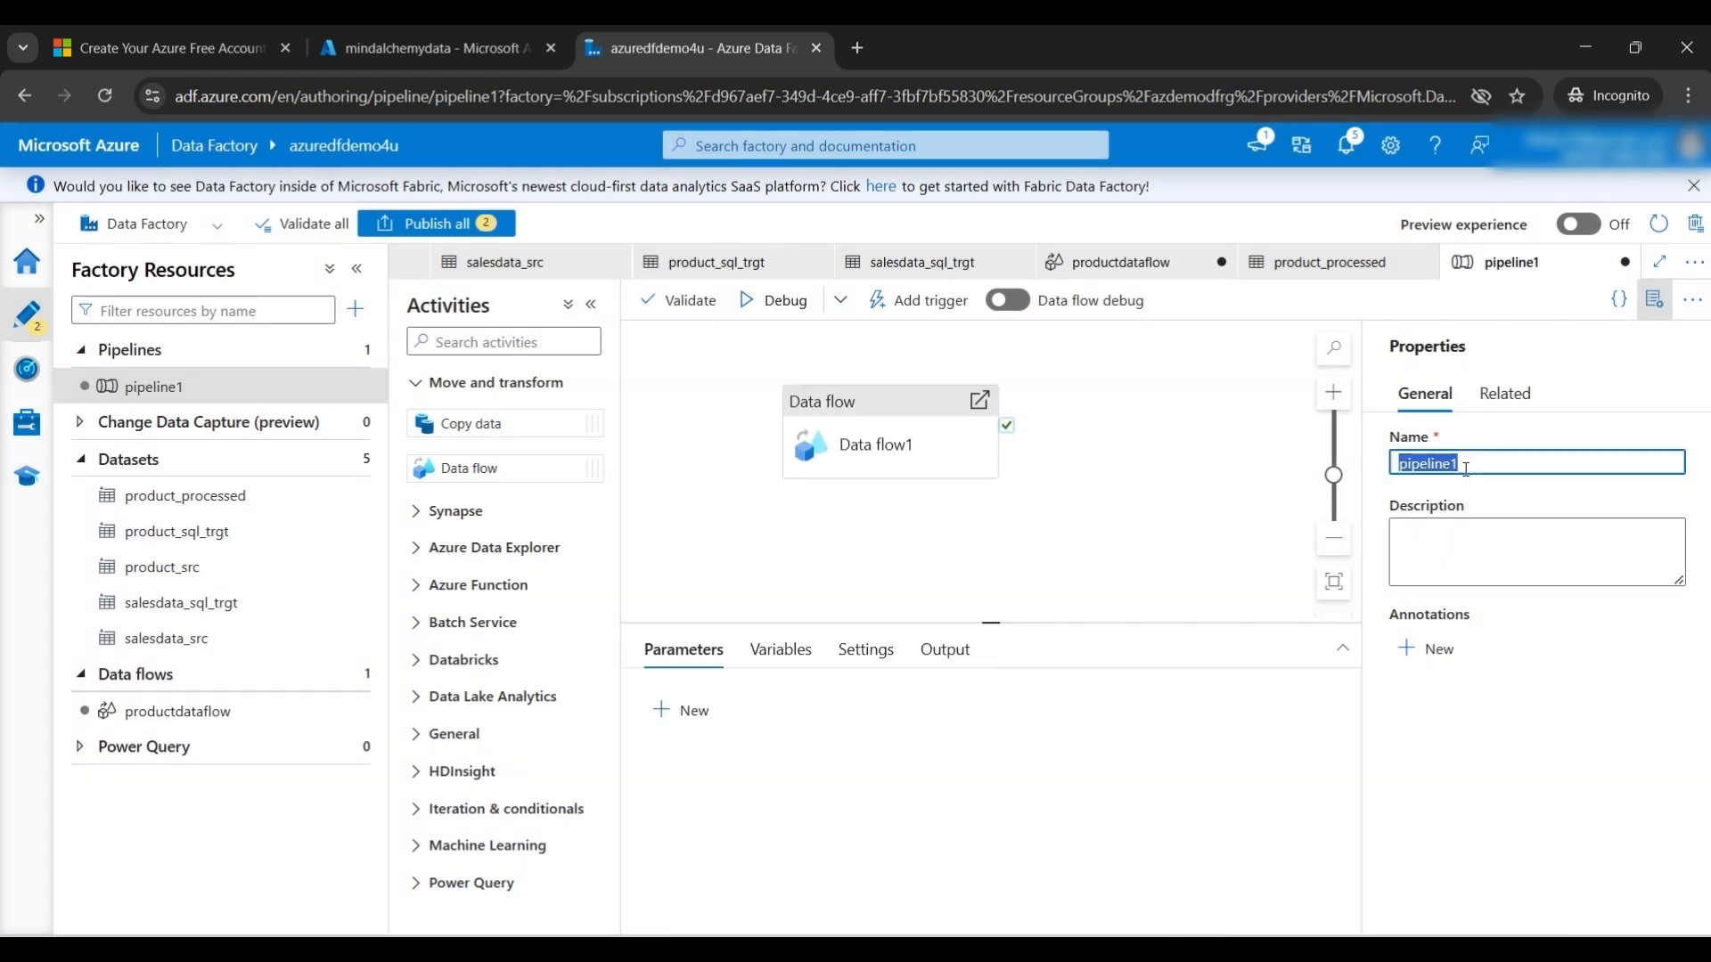
text(dataflow_pipeline)
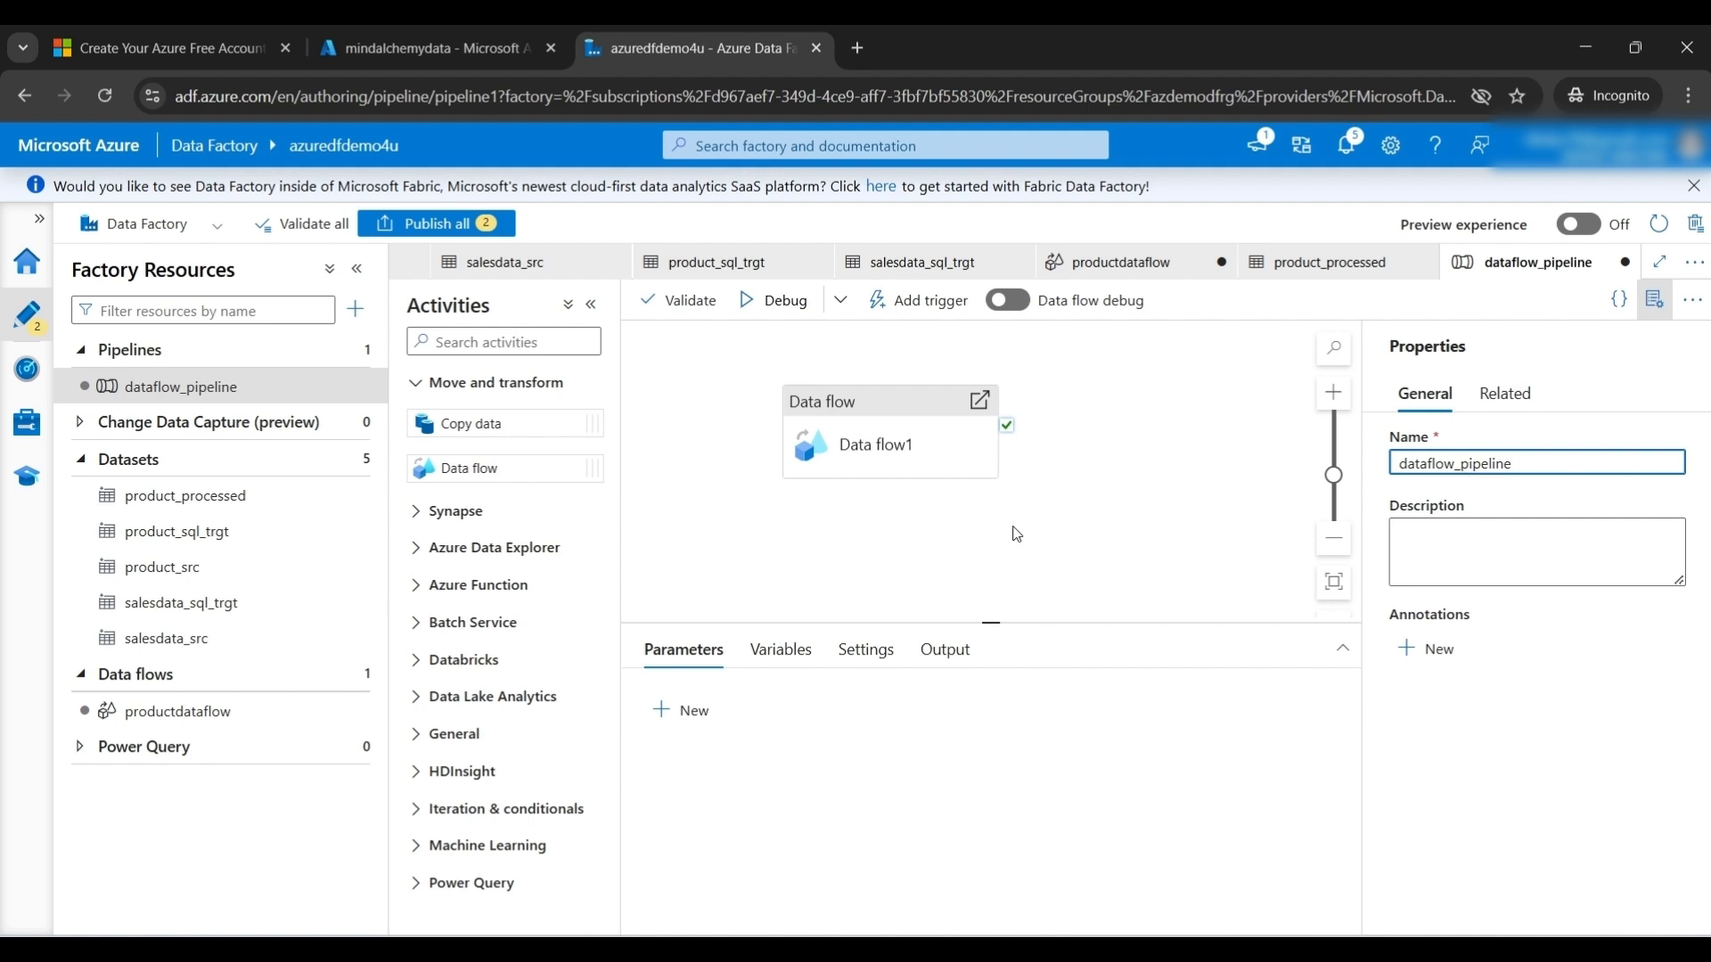
click(876, 444)
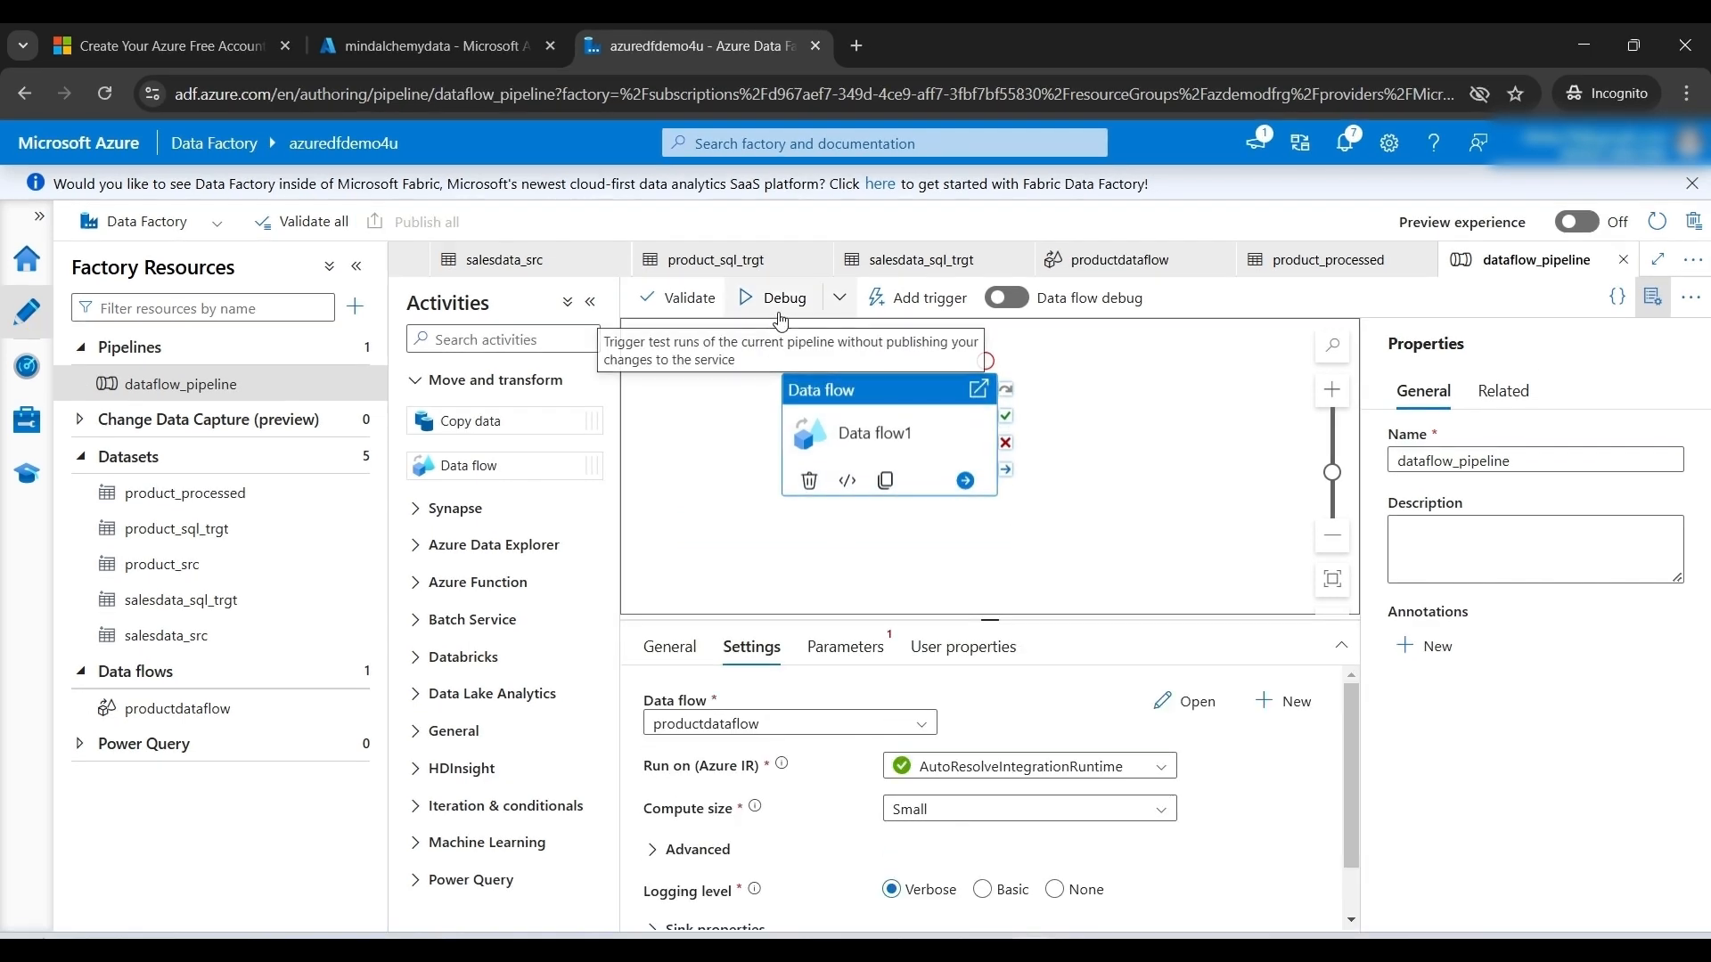
- Turn on data flow debug with AutoResolveIntegrationRuntime and a 1 hour time to live, and open productdataflow from the activity
click(767, 301)
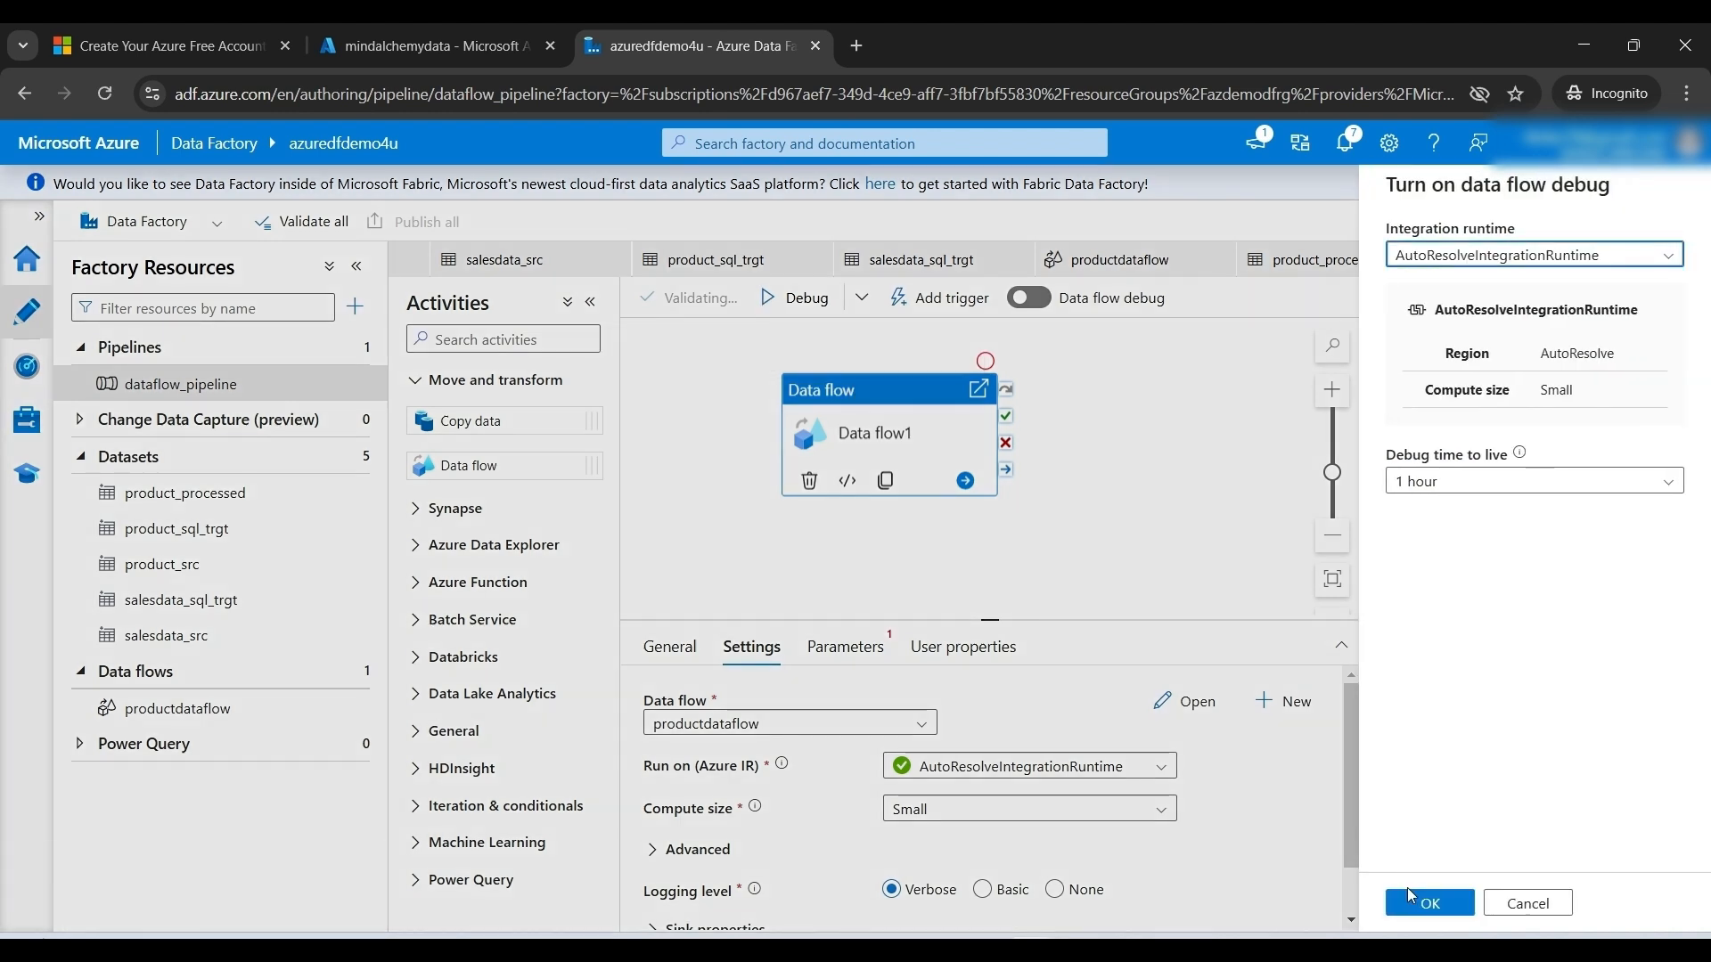
click(1430, 903)
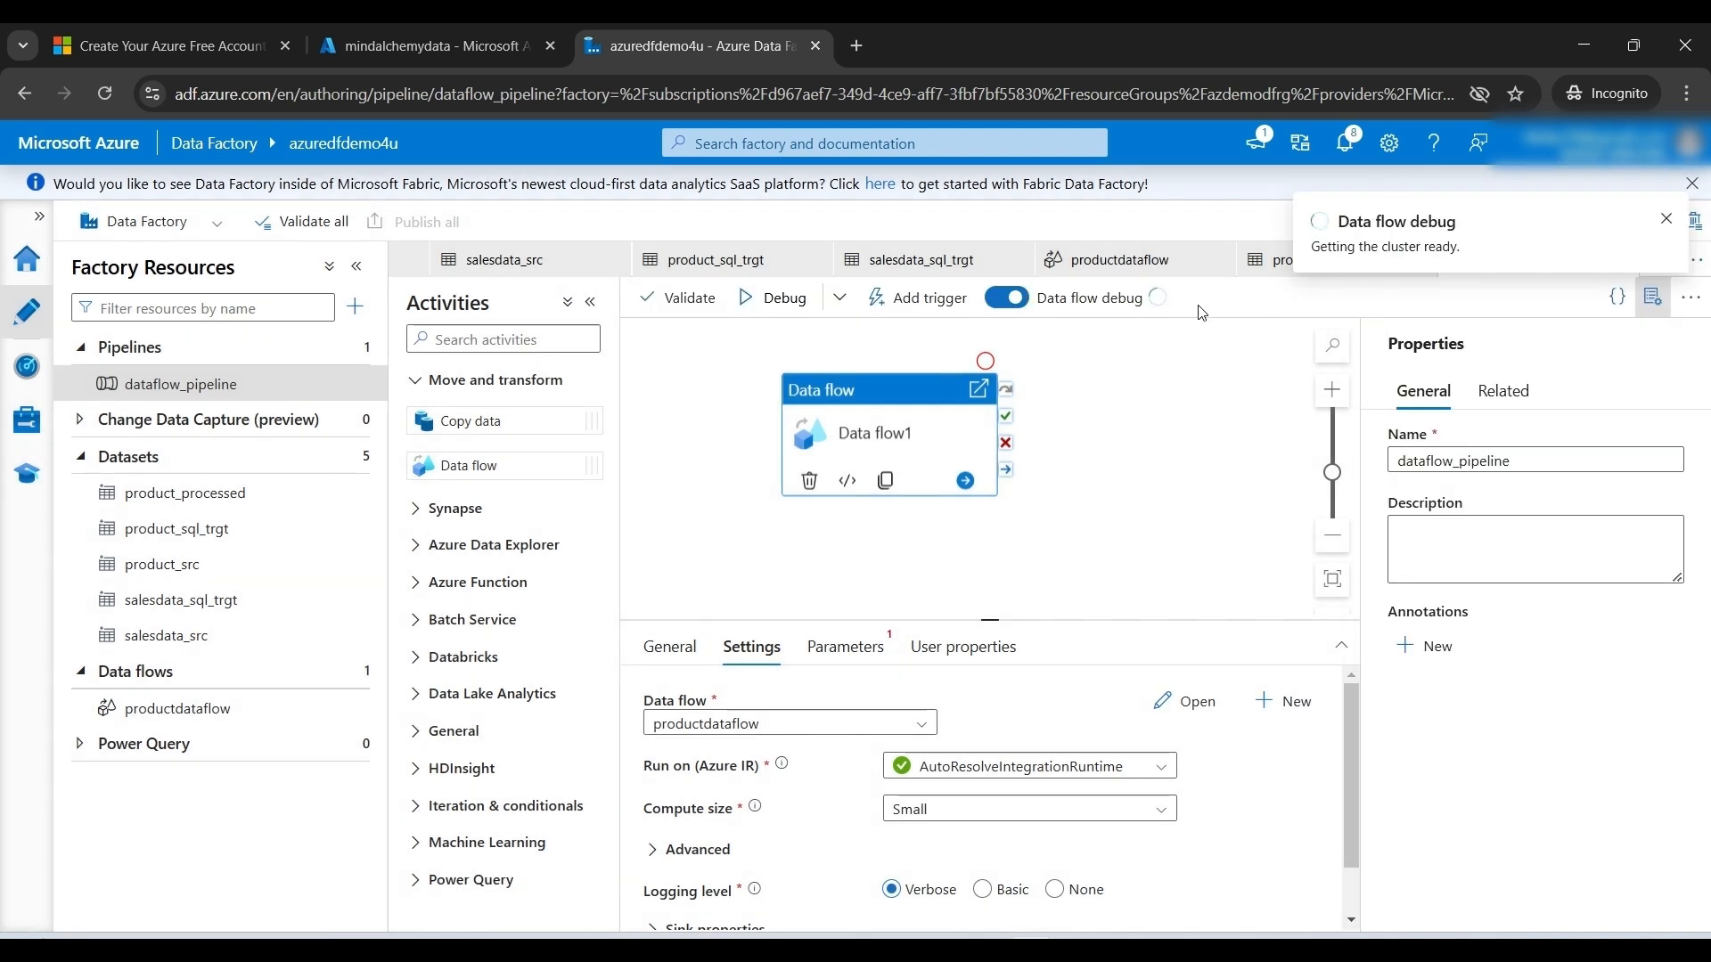
click(901, 451)
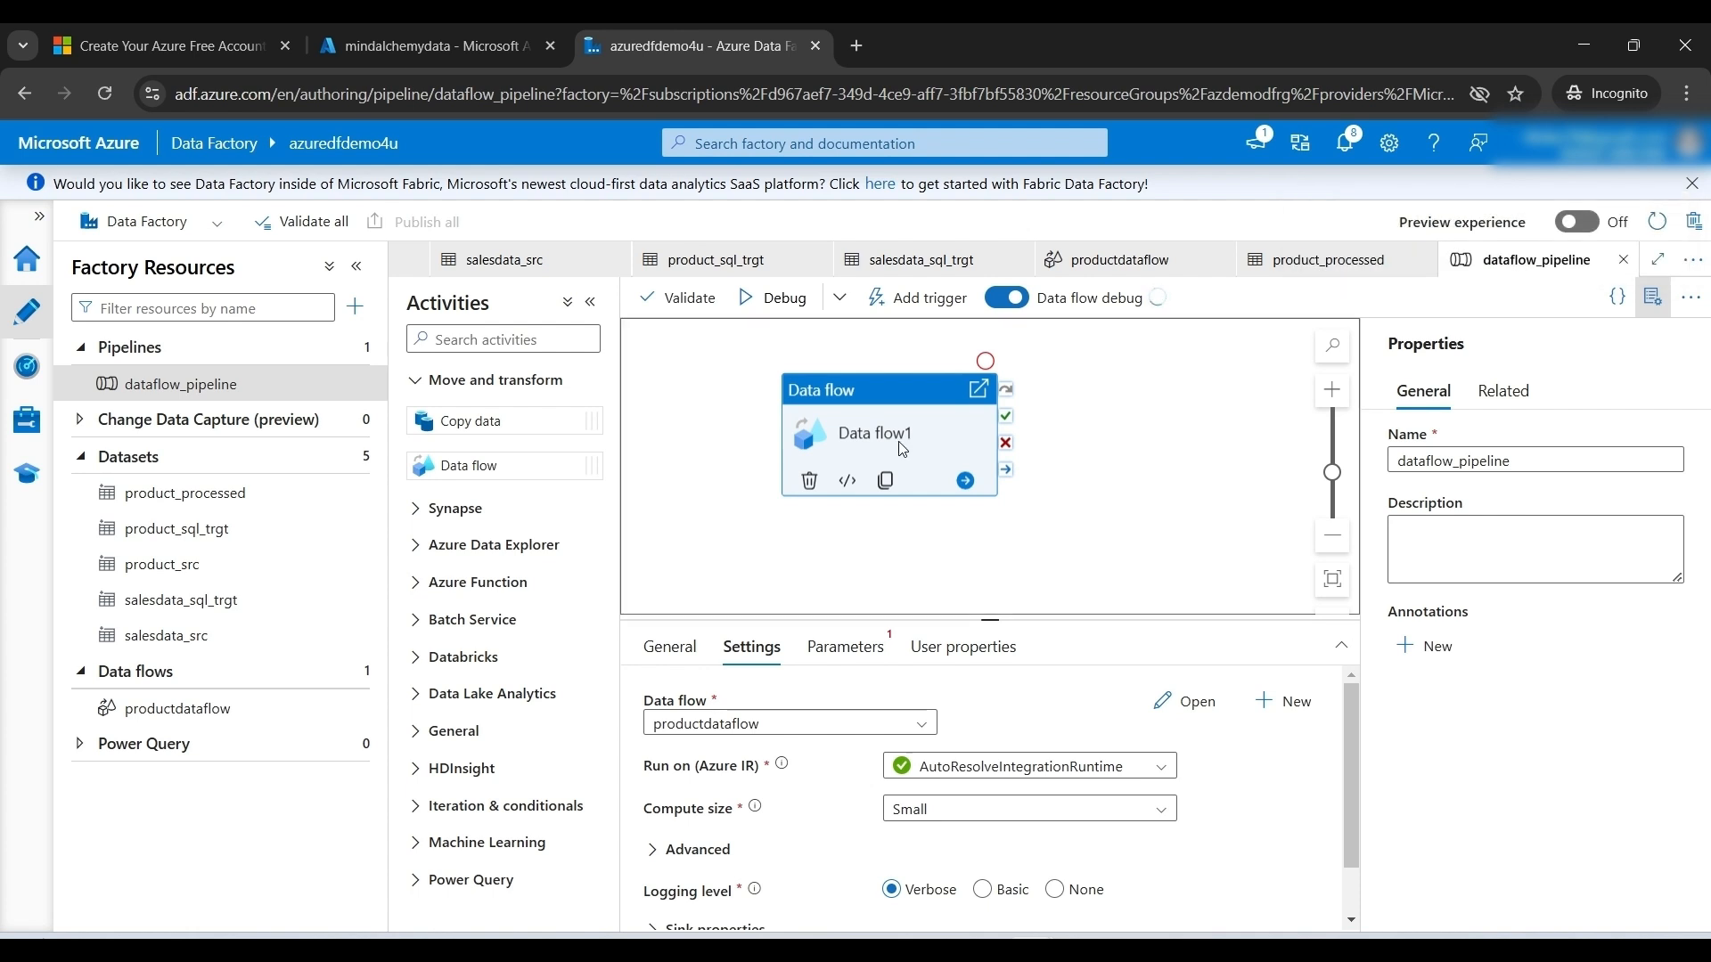
double_click(900, 451)
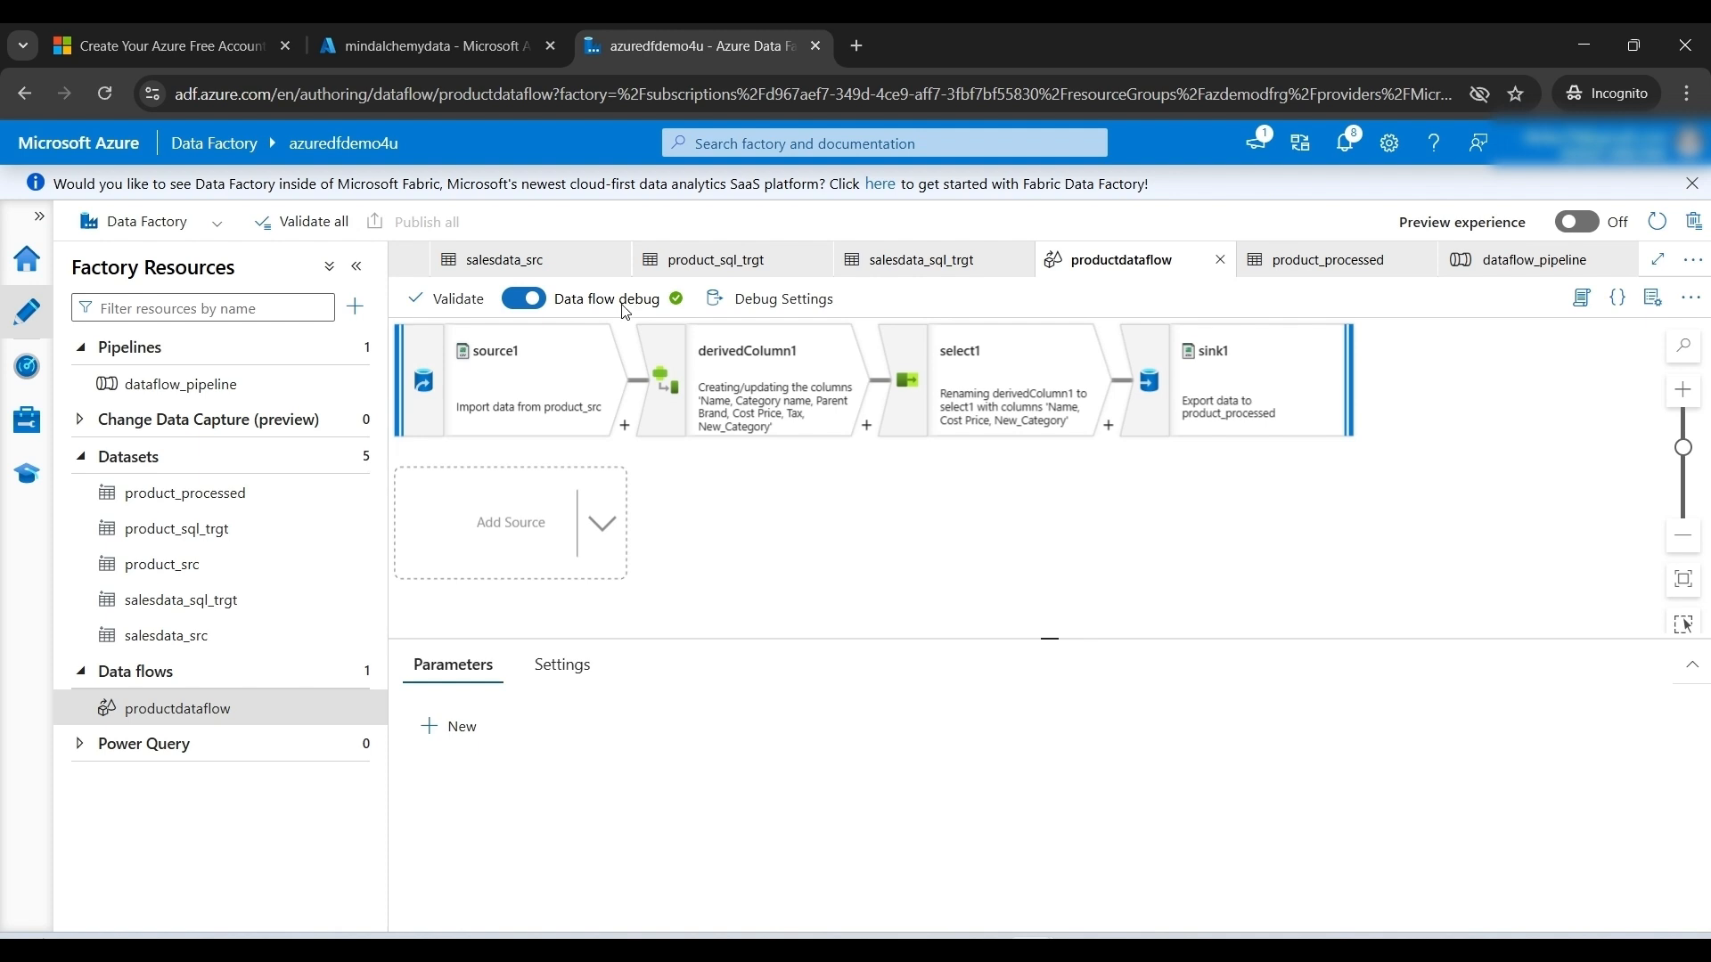
- Return to dataflow_pipeline, start a debug run, and hide the pipeline's properties
click(213, 384)
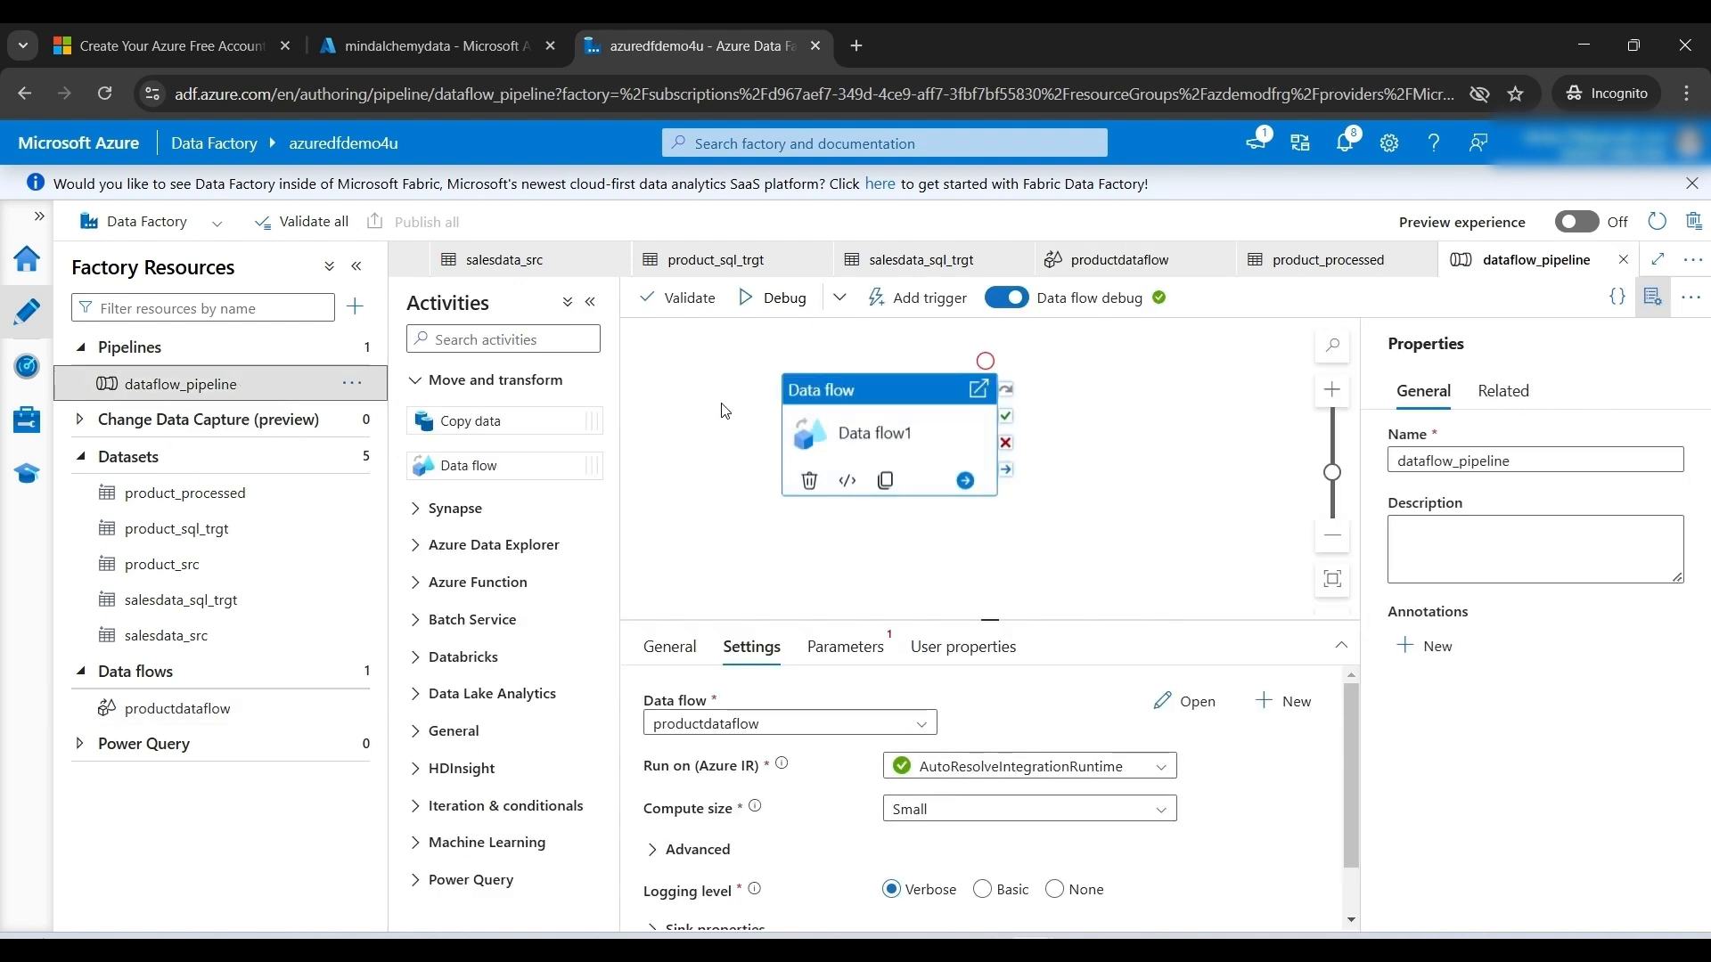
click(756, 300)
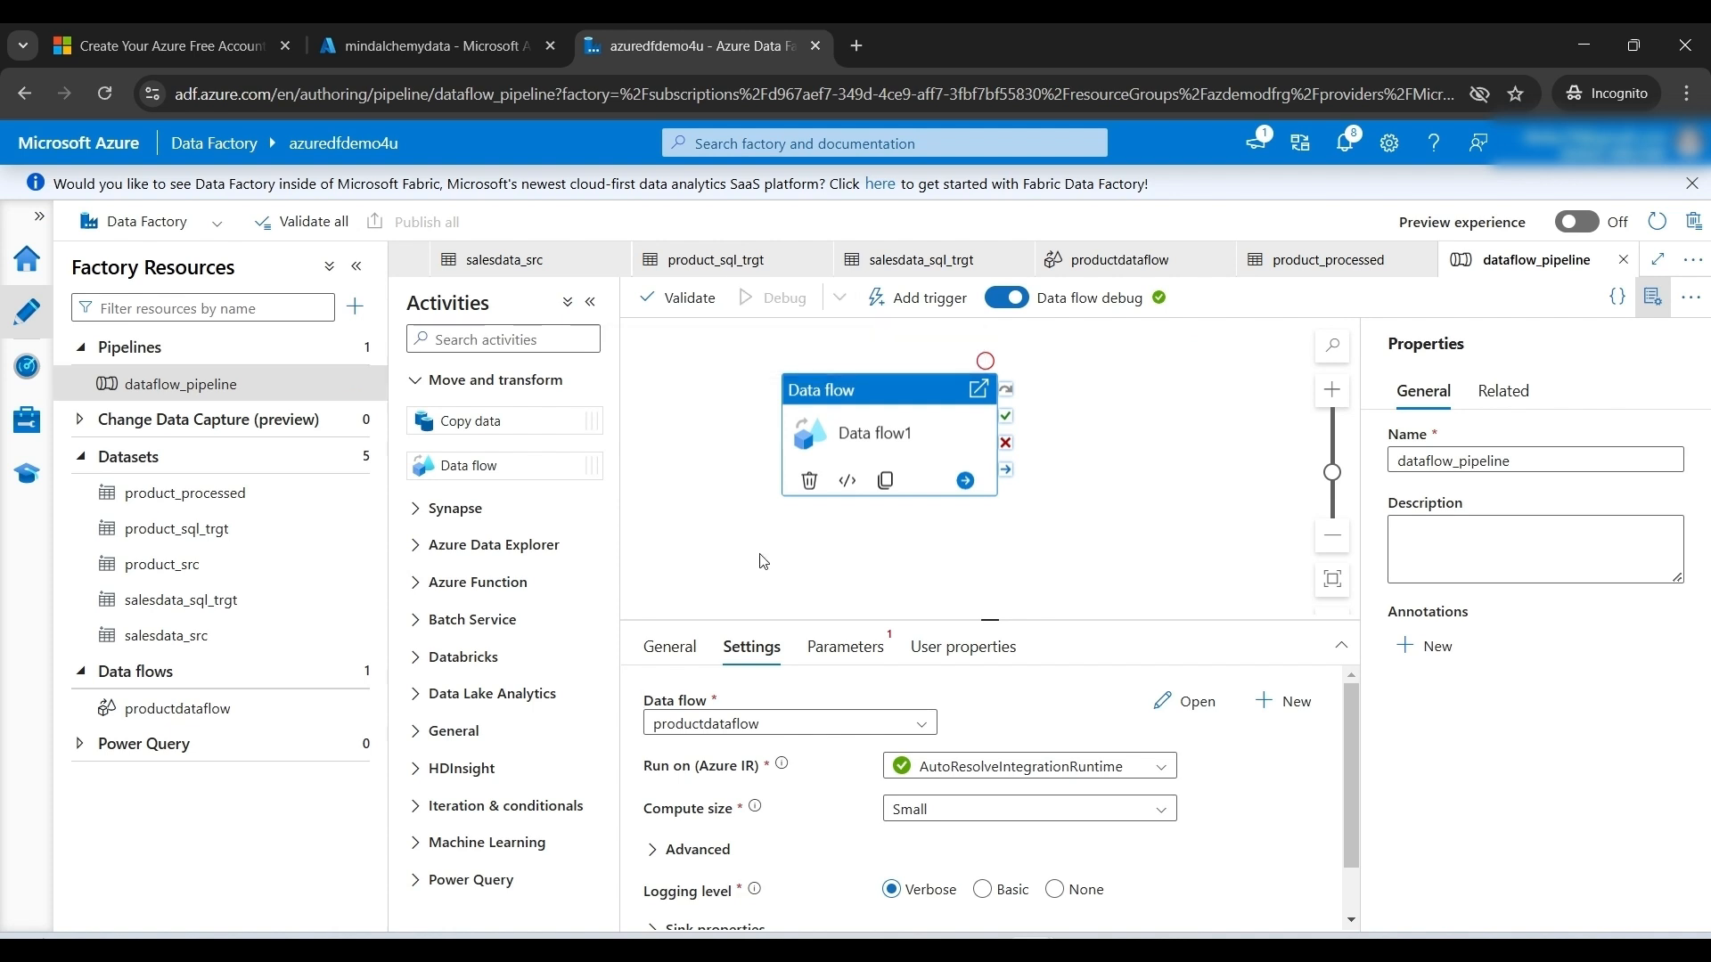
click(1652, 296)
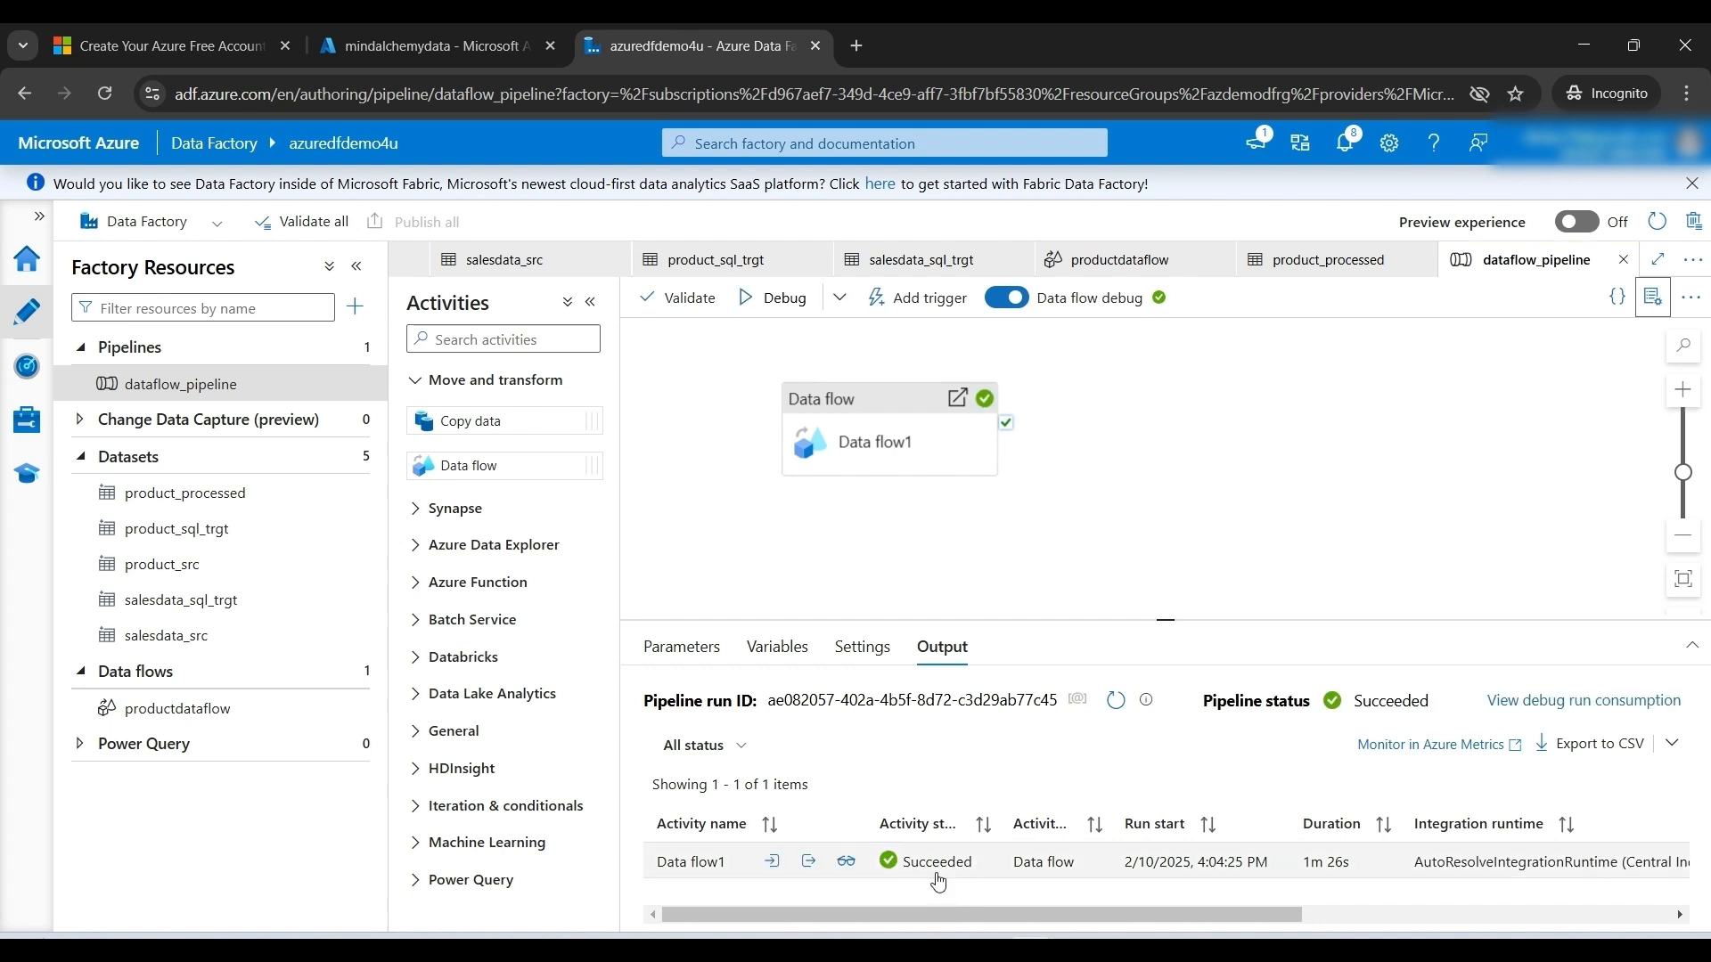
- Switch to the Azure portal and reopen the processed_data folder in the mindalchemydata container to check the pipeline's output
click(454, 55)
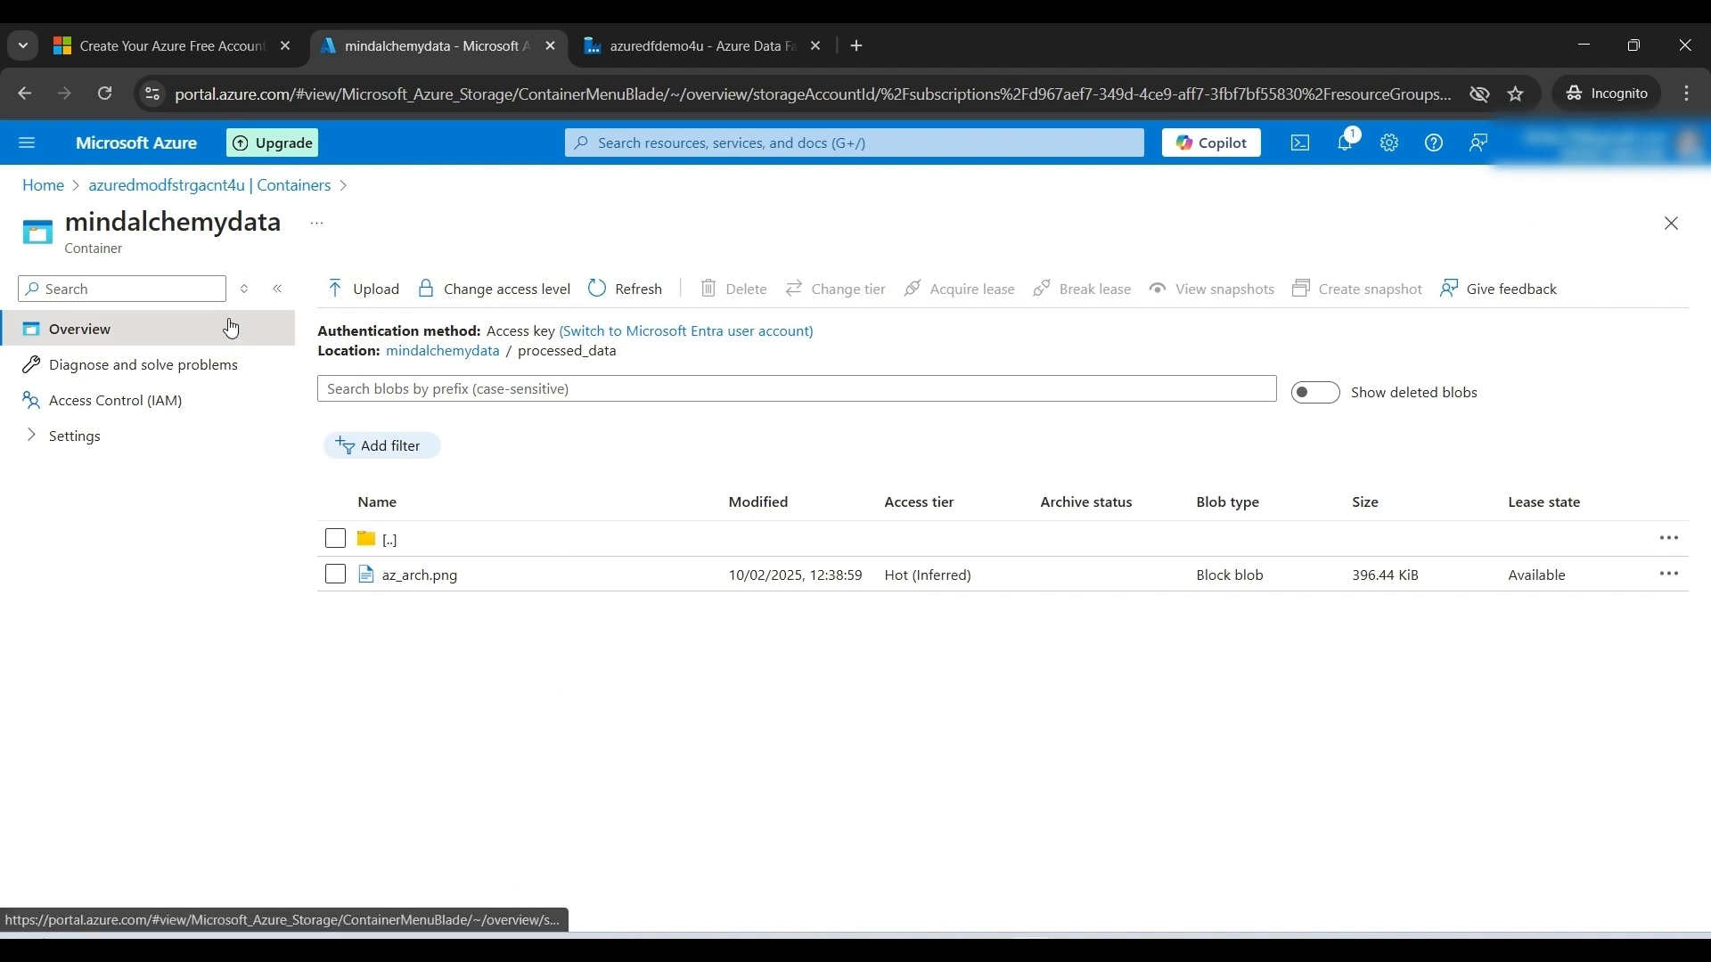
click(214, 194)
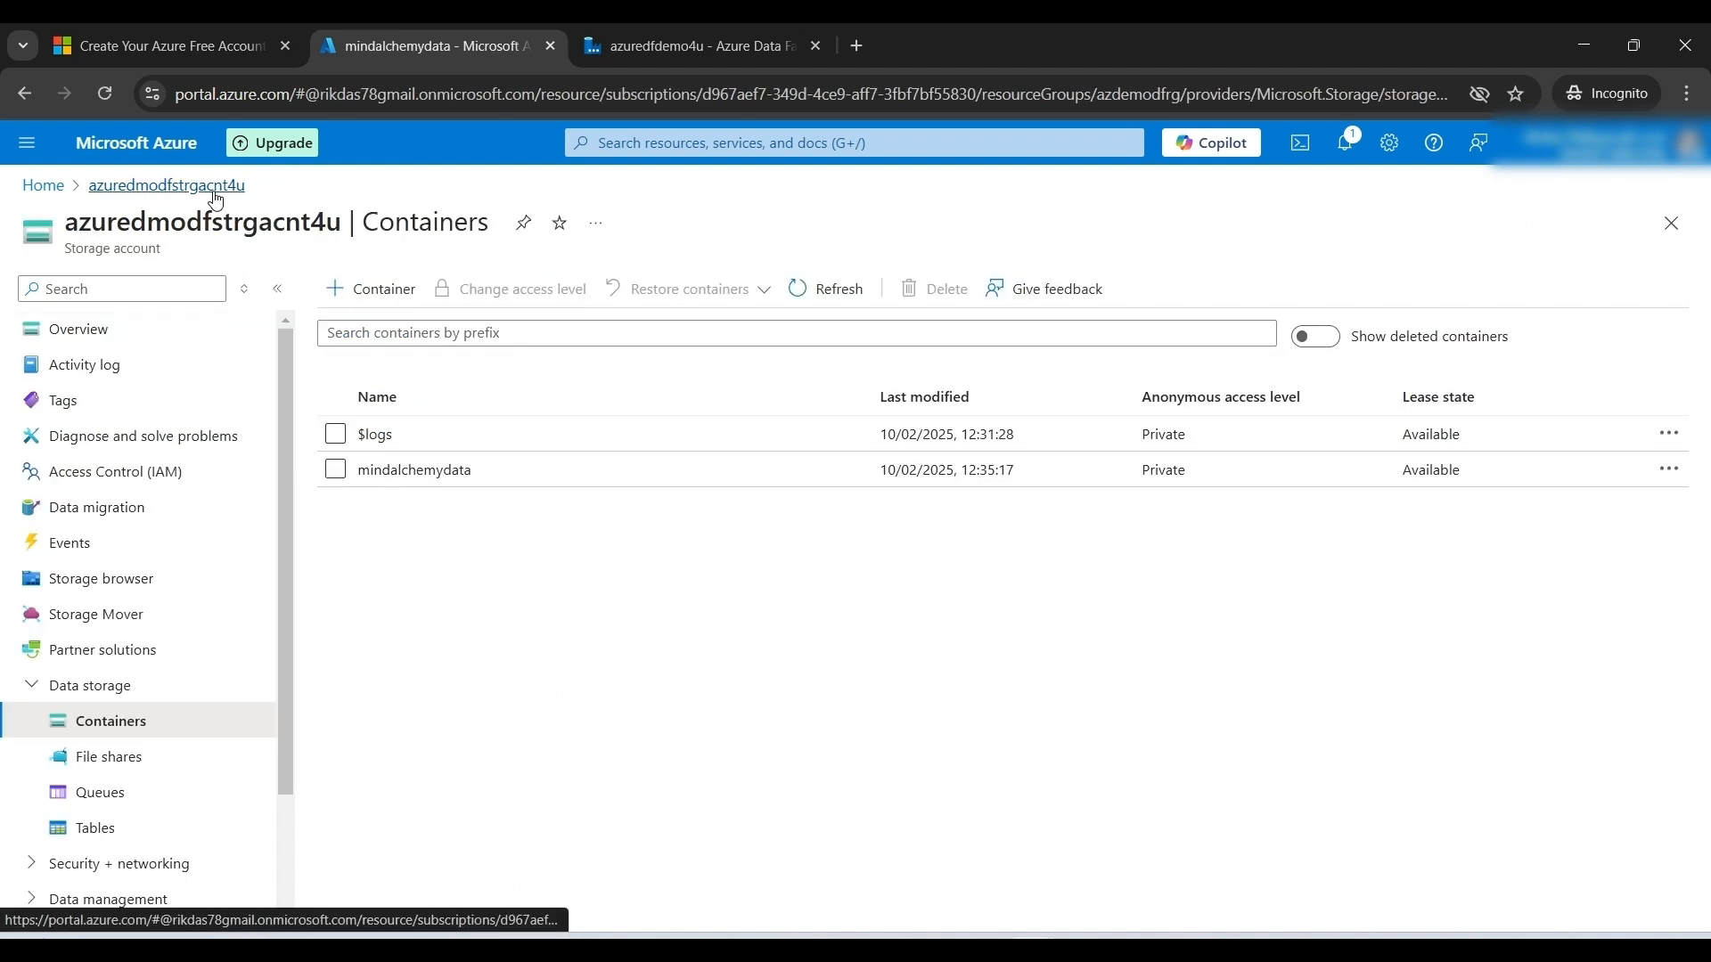
click(393, 471)
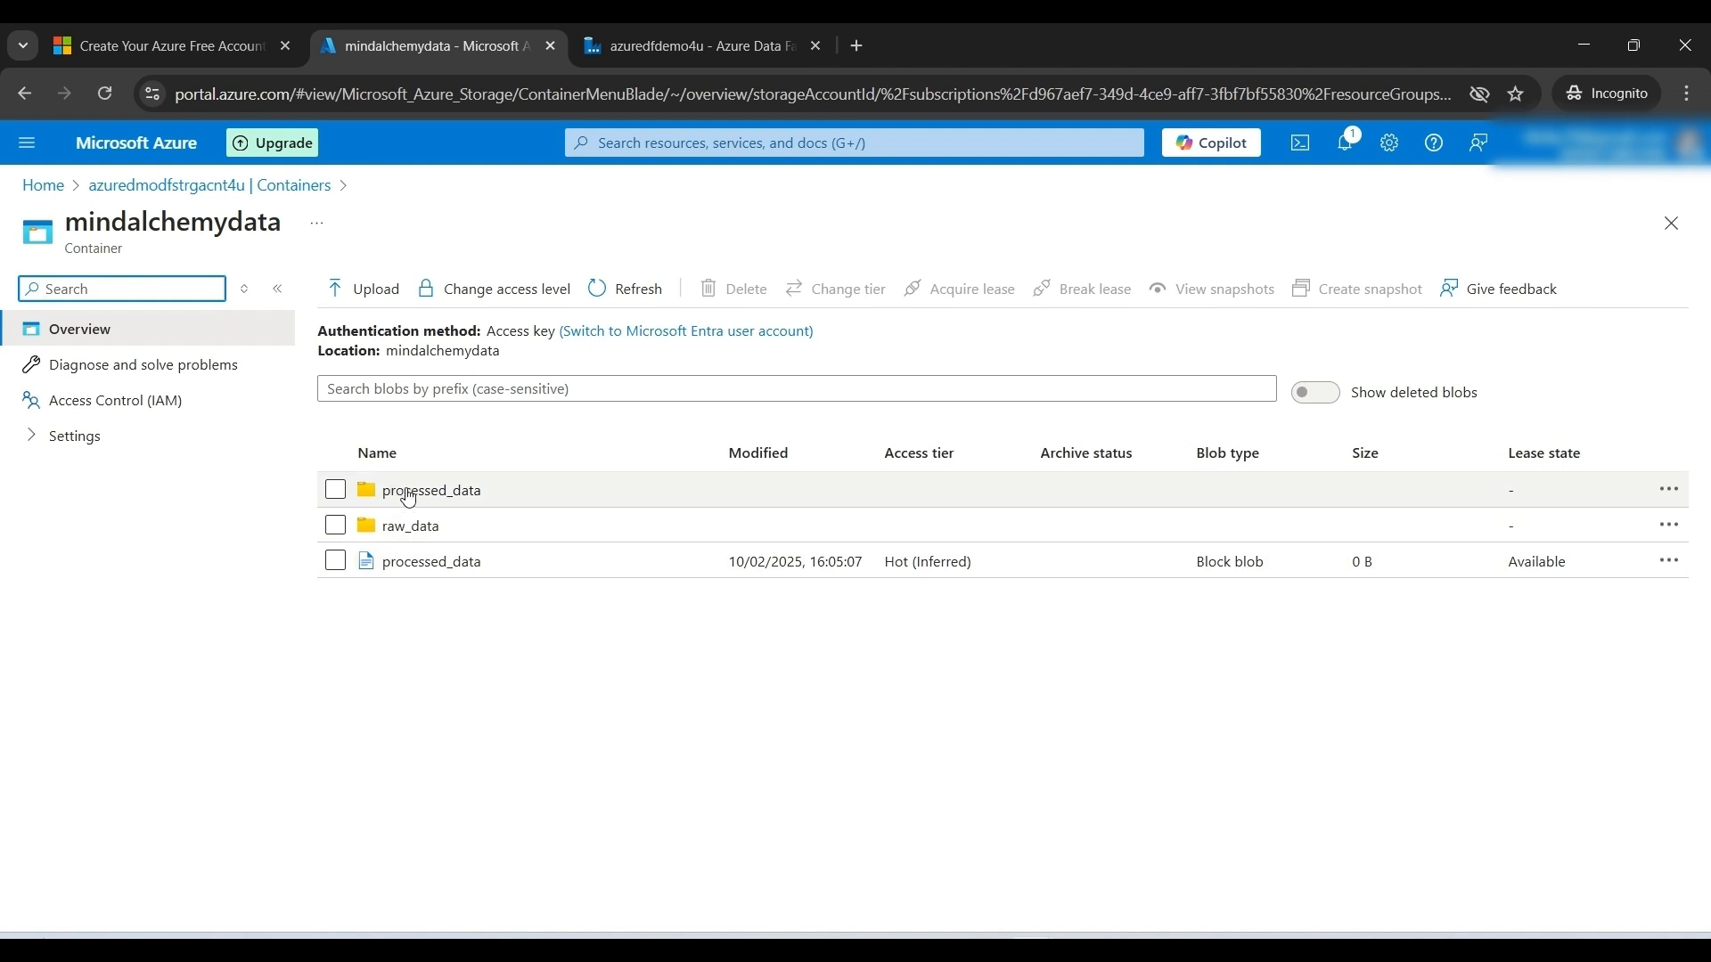
click(413, 545)
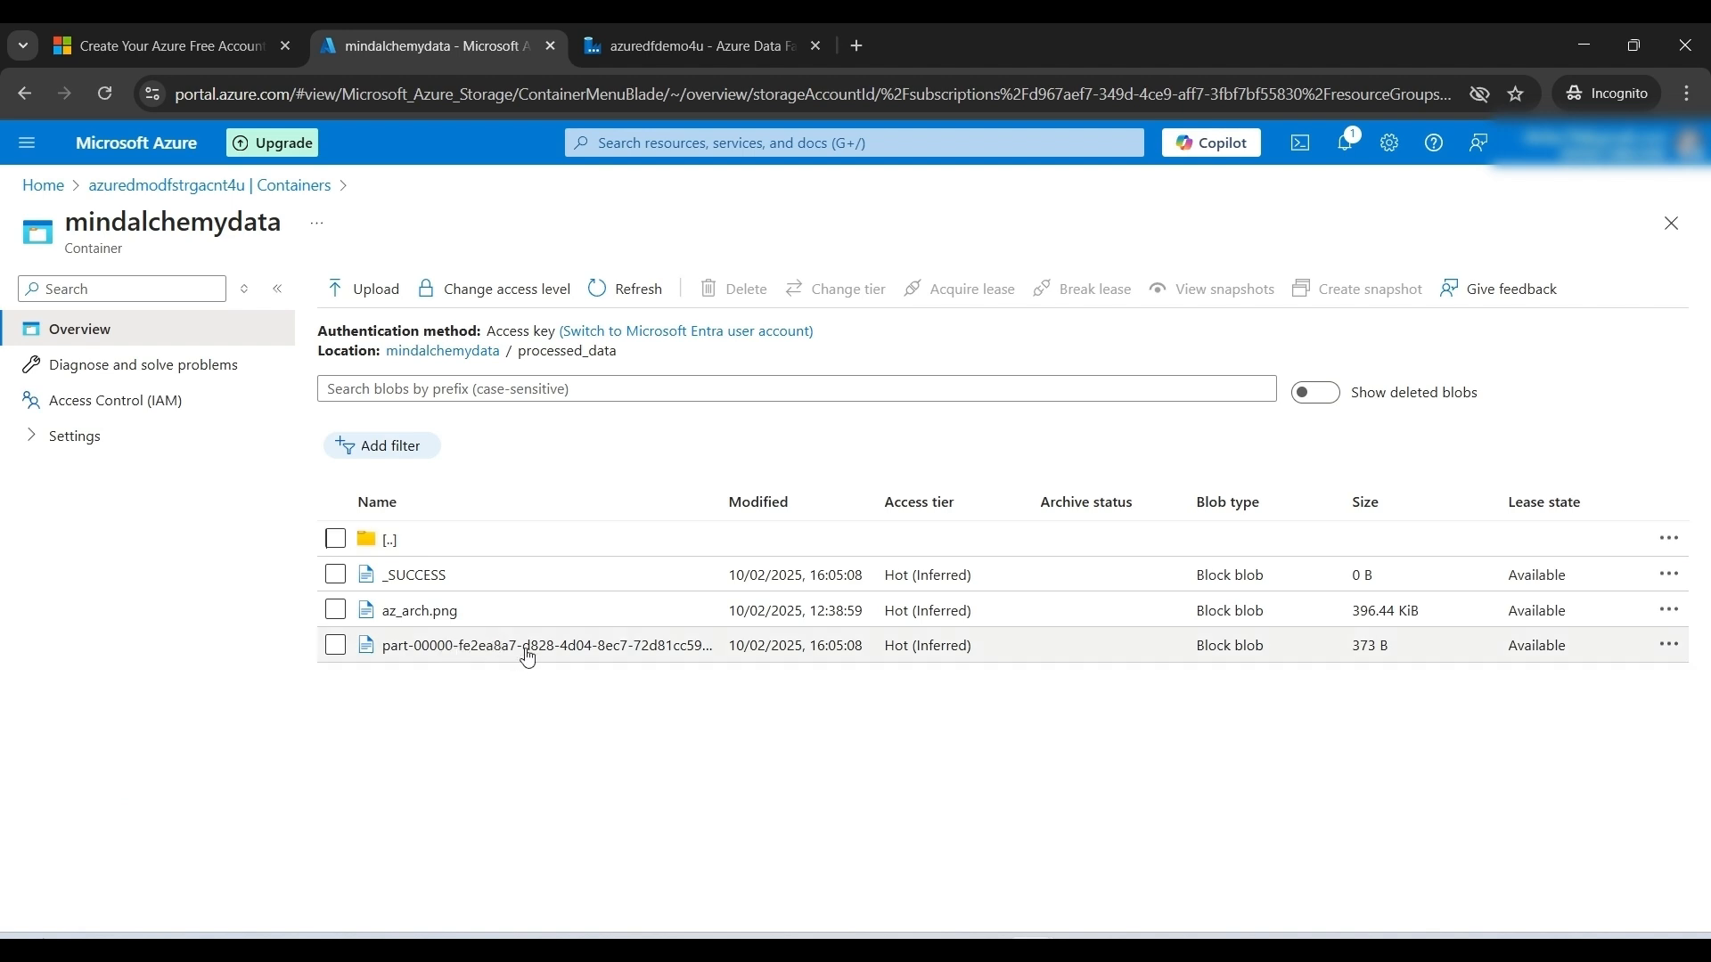
- Open the part-00000 output file and examine its contents, including the column header and category values
click(527, 646)
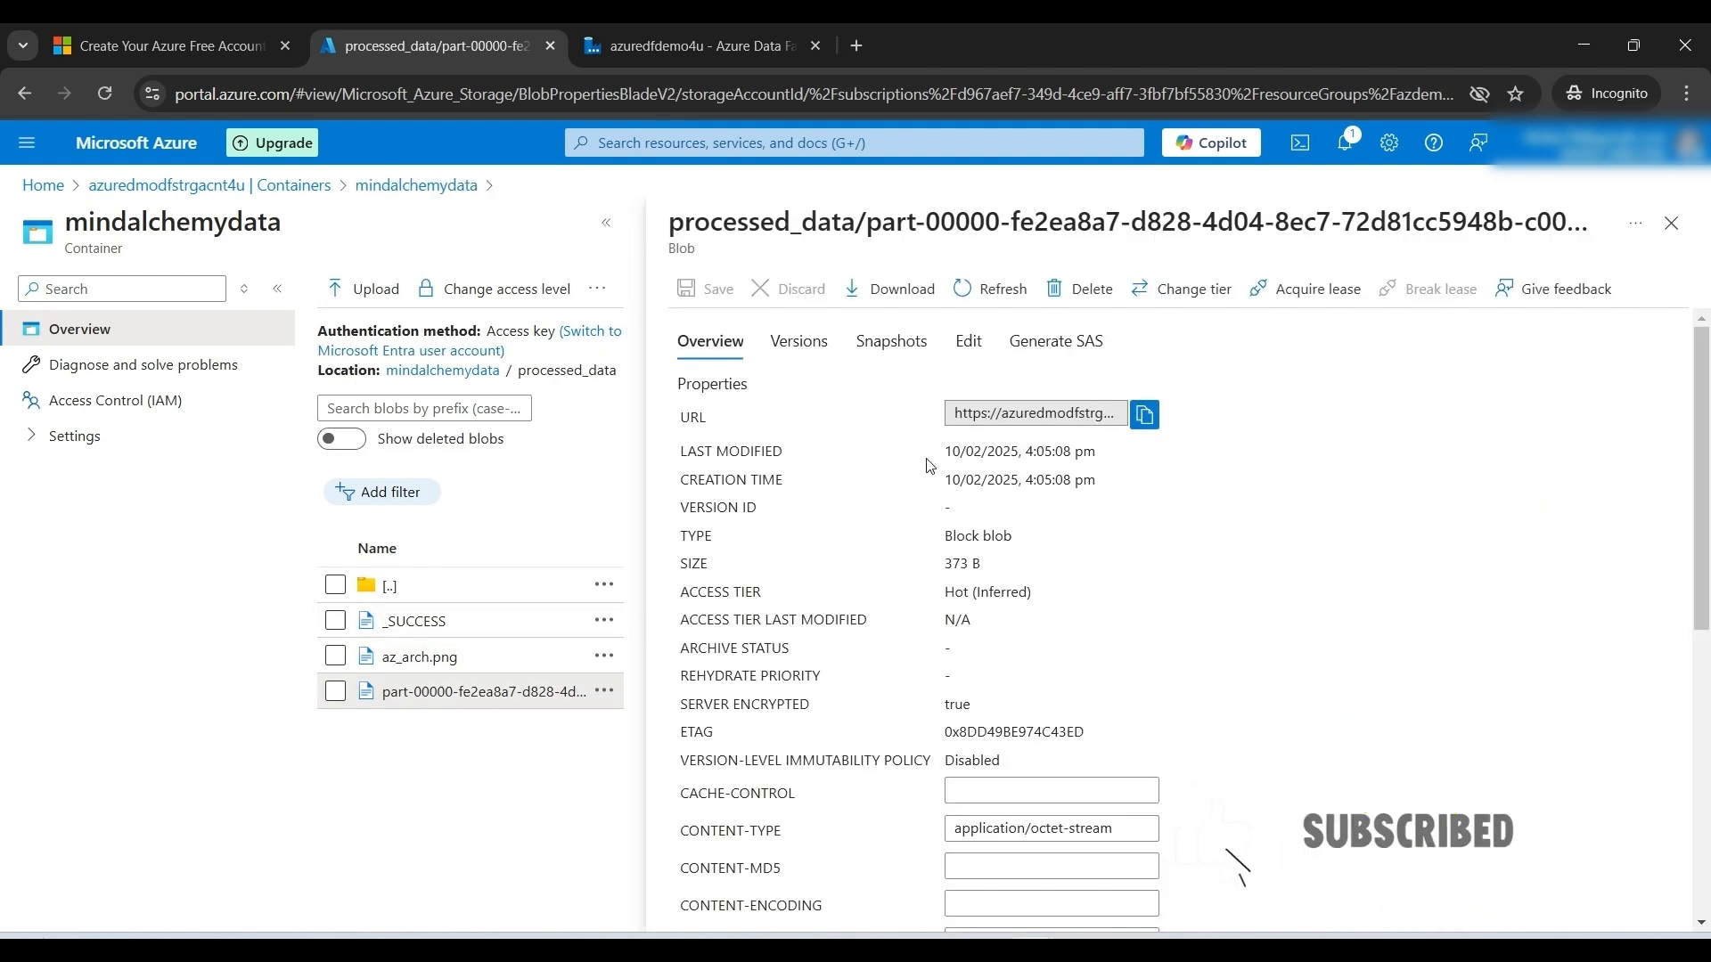
click(964, 343)
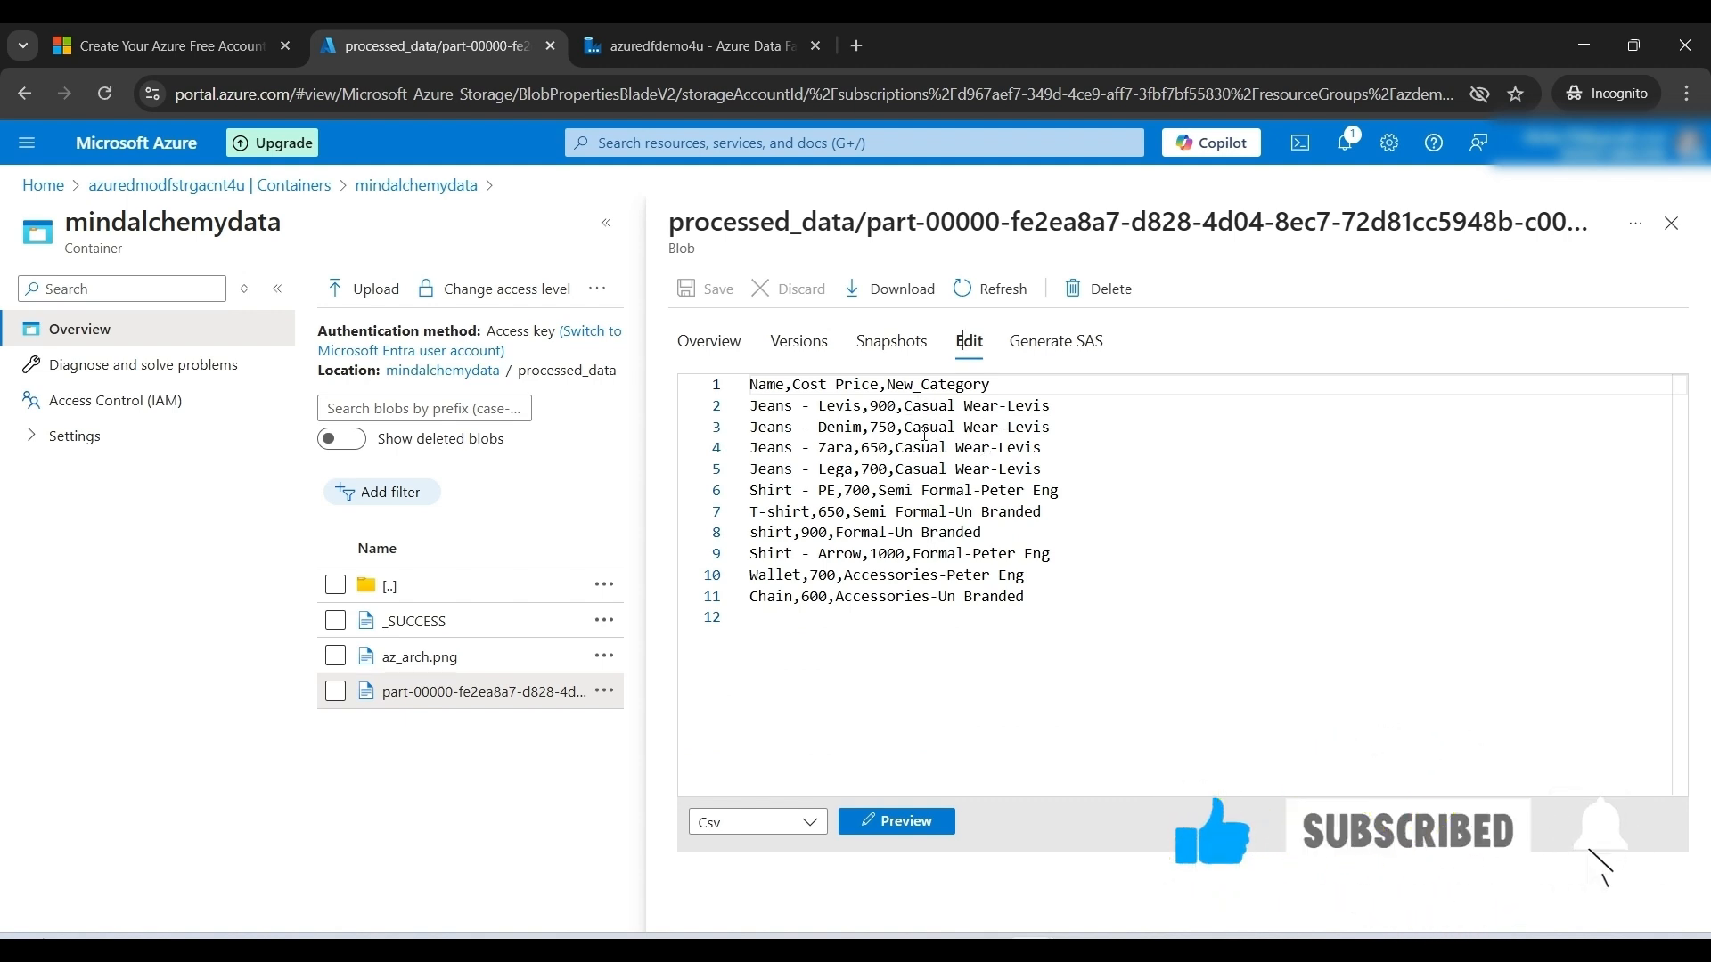
double_click(920, 391)
click(1086, 434)
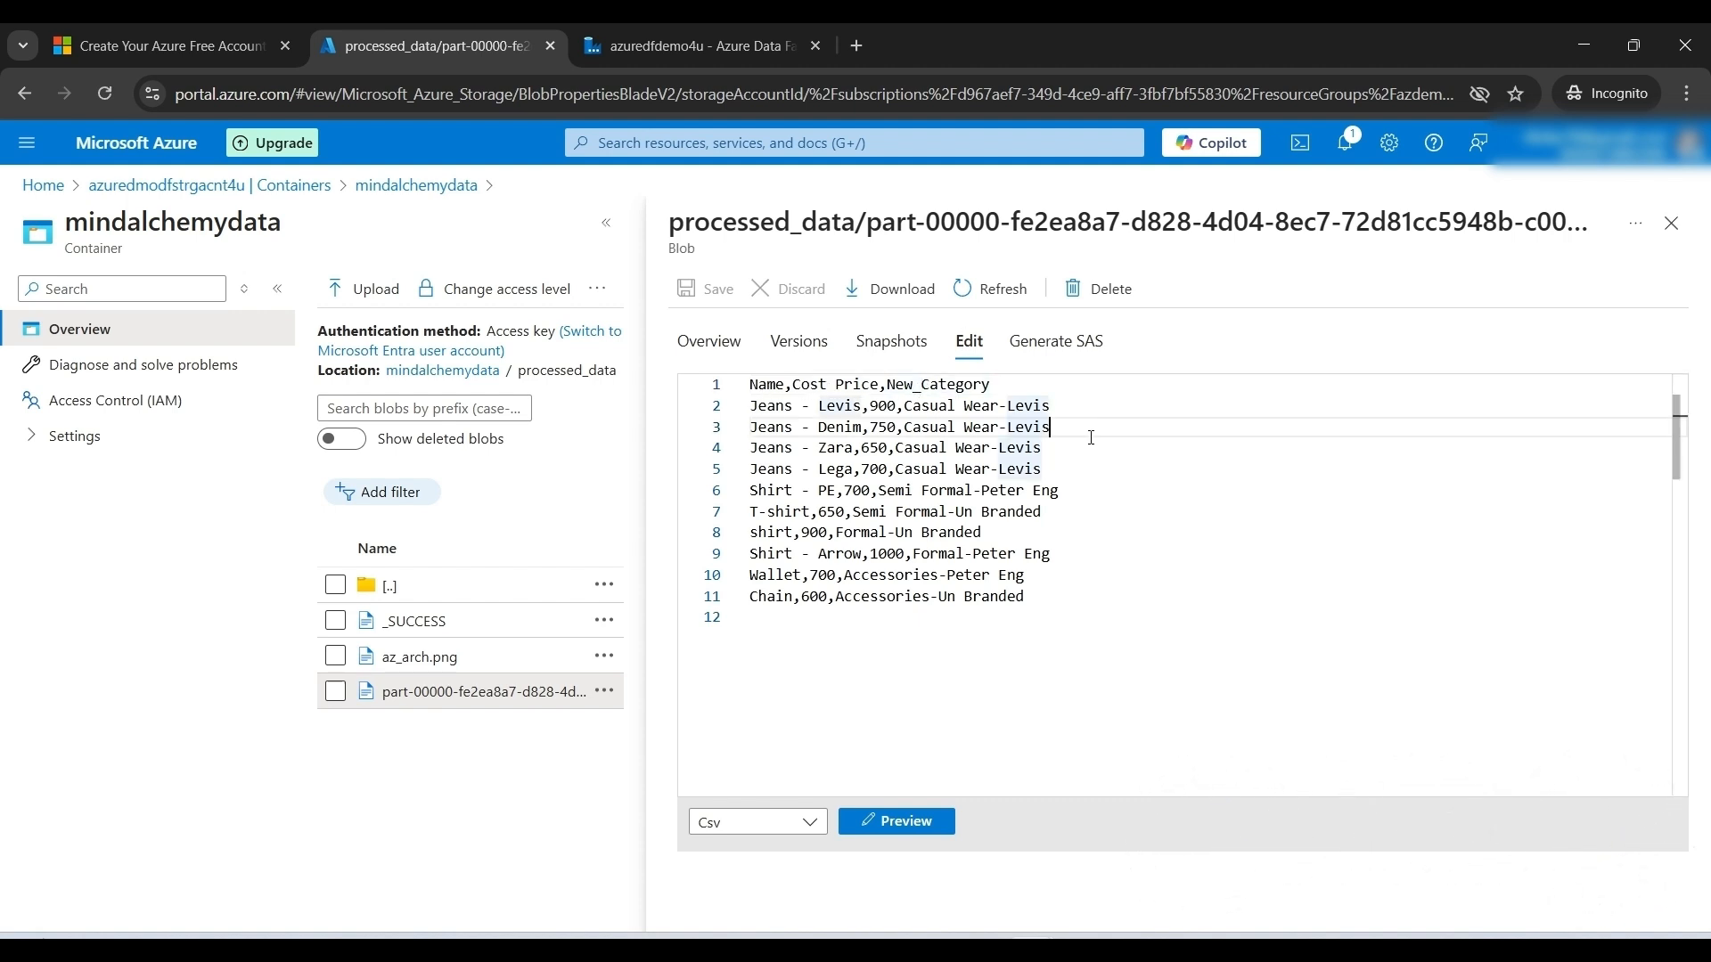